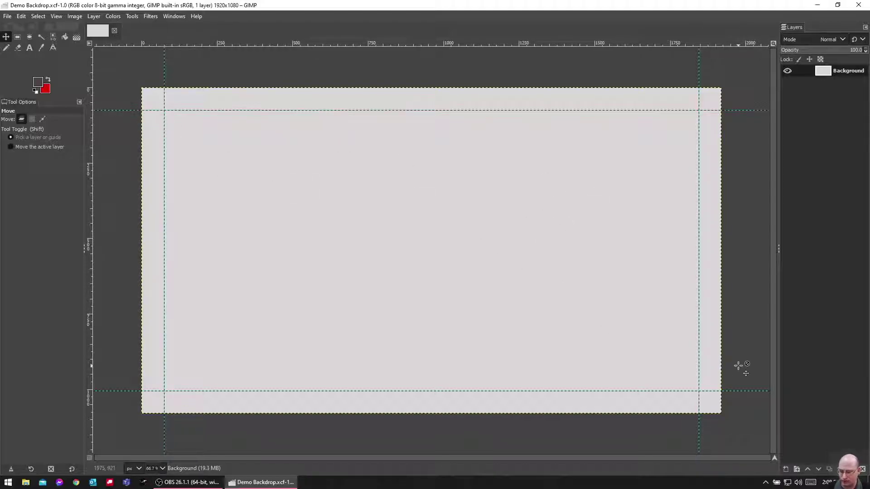
Add a new transparent layer named Screen above Background
click(786, 469)
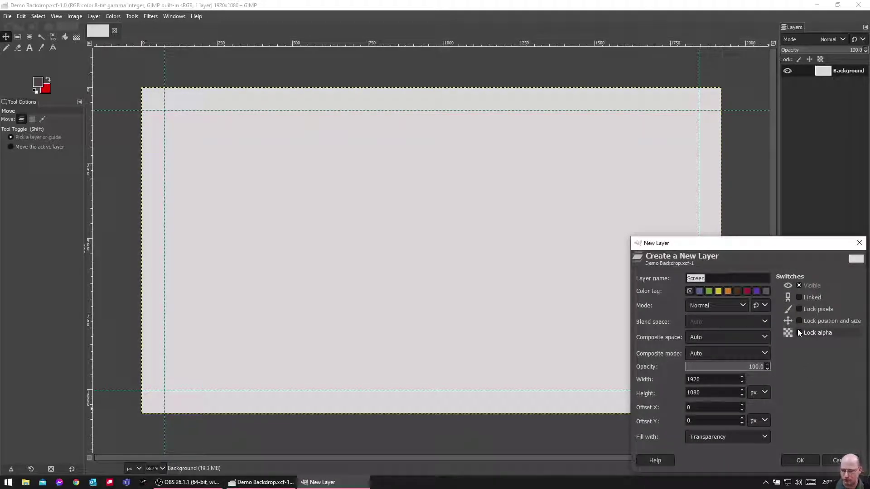
key(Return)
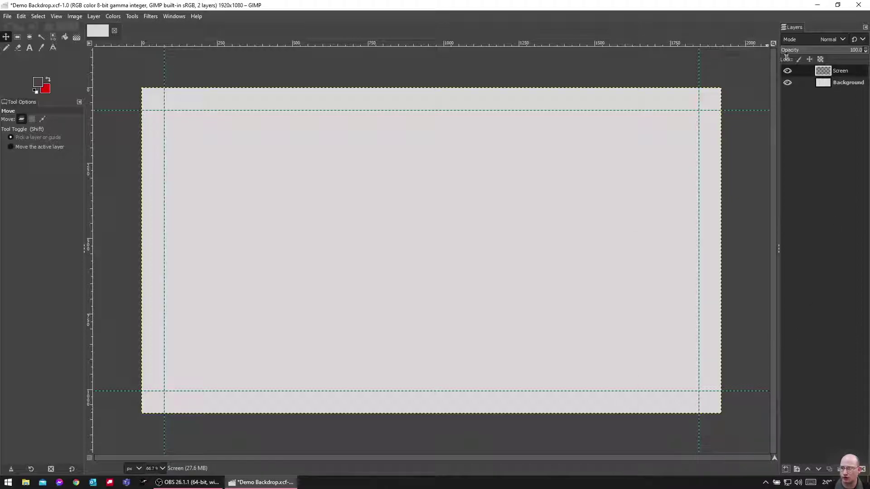
click(841, 72)
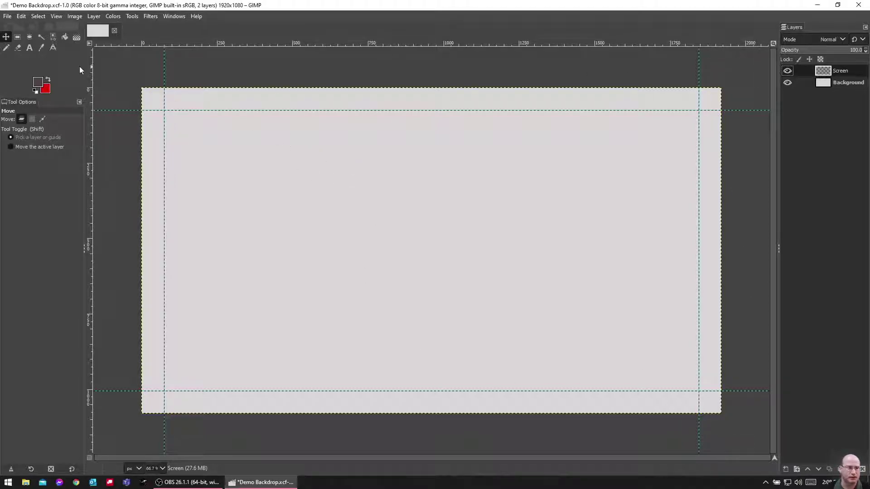
Select a 75×75 px circle in the image's top-left corner with Ellipse Select
click(26, 37)
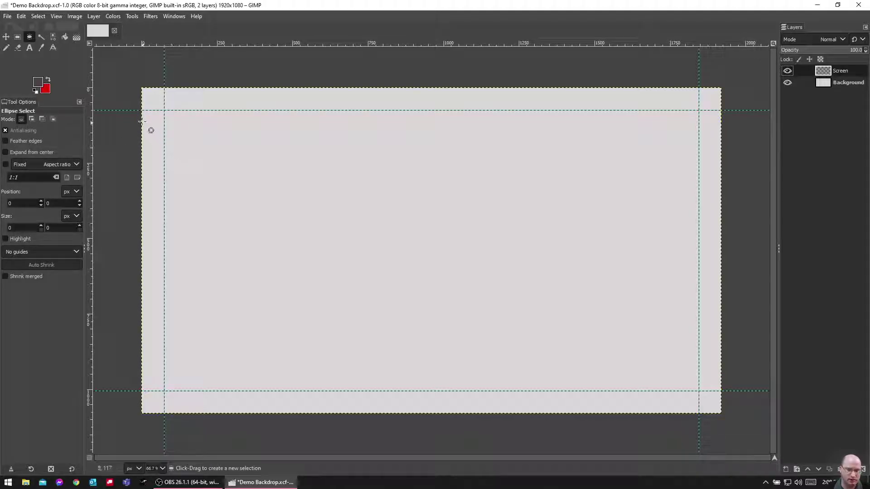
key(4)
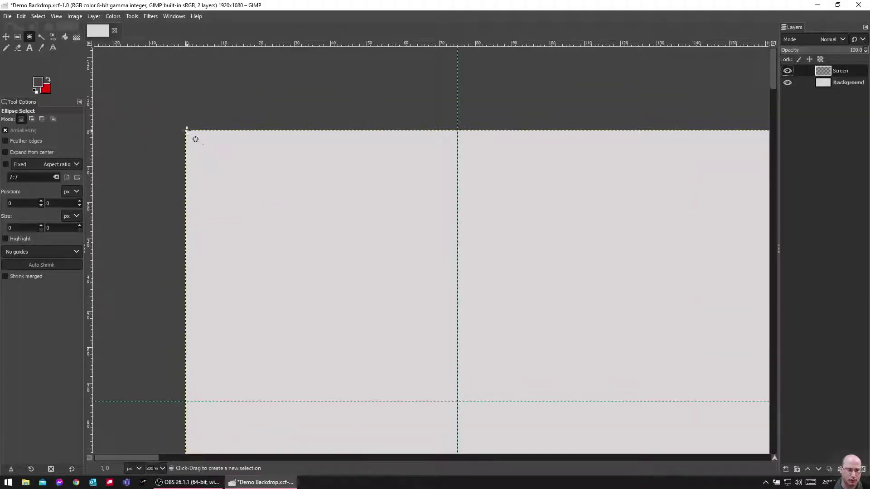
drag(186, 131, 455, 403)
scroll(188, 138, up, 4)
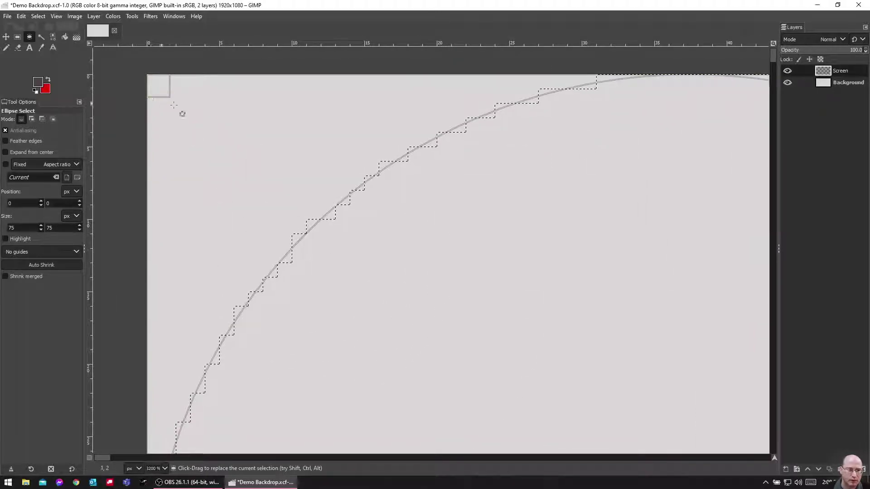
scroll(187, 113, down, 5)
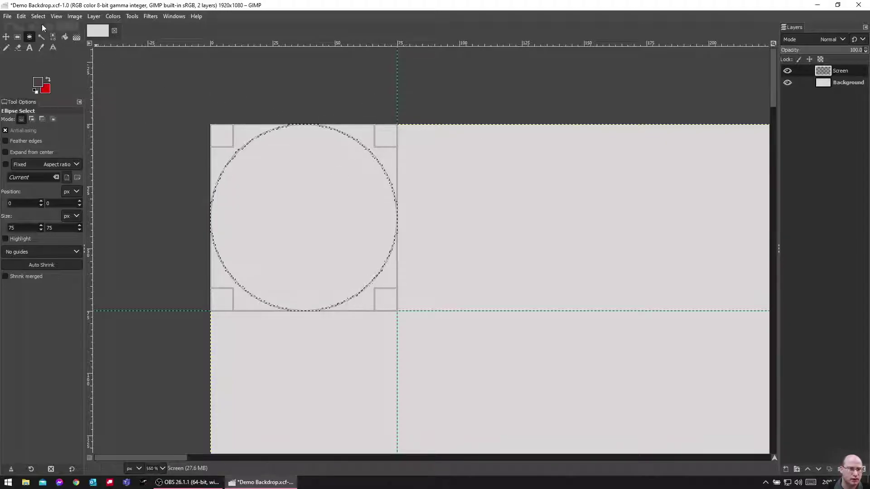
Fill the top-left circle selection dark with a huge Pencil brush
click(12, 48)
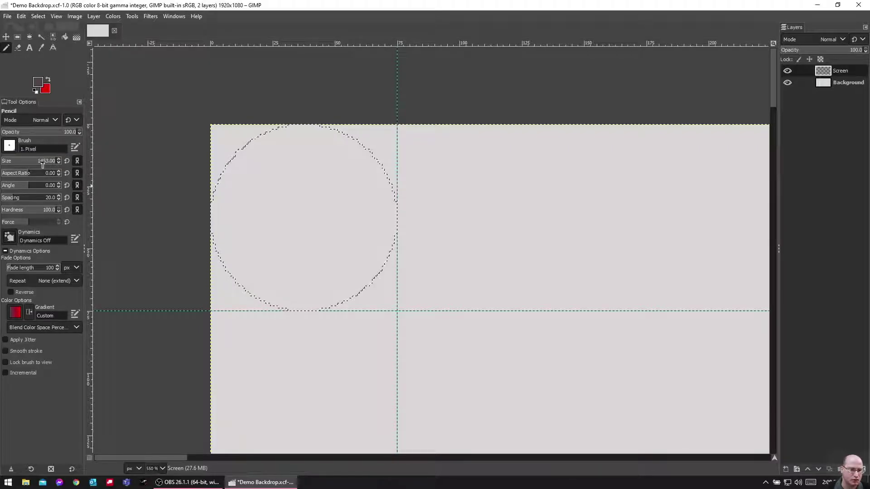
scroll(322, 220, down, 7)
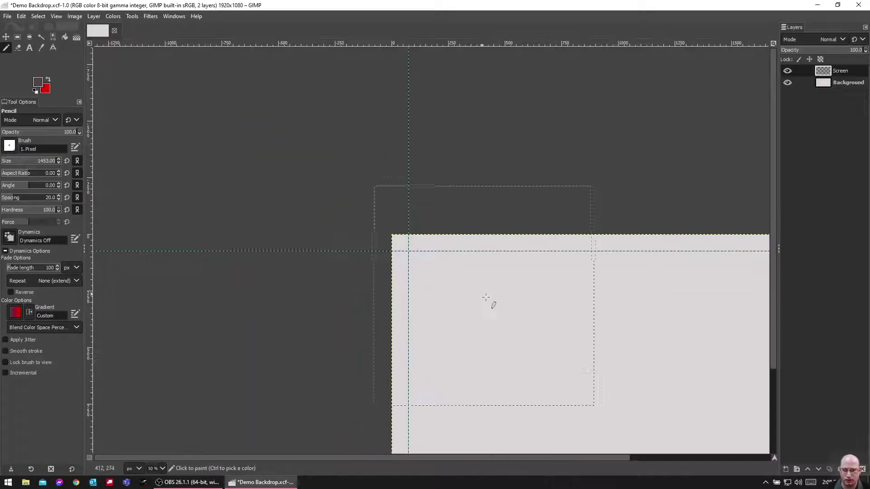
scroll(487, 271, down, 3)
scroll(452, 172, up, 5)
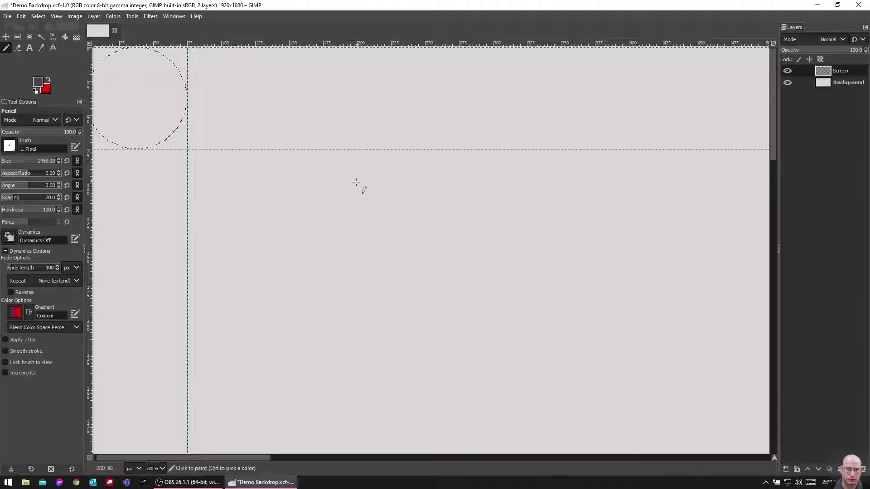
scroll(267, 180, down, 4)
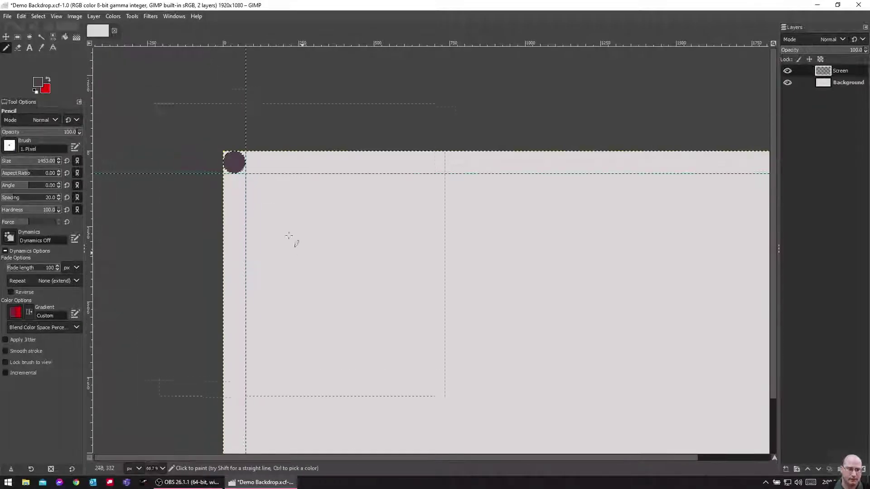
Select a 75 px circle at the bottom-left corner and pencil it dark
click(30, 37)
scroll(301, 229, down, 2)
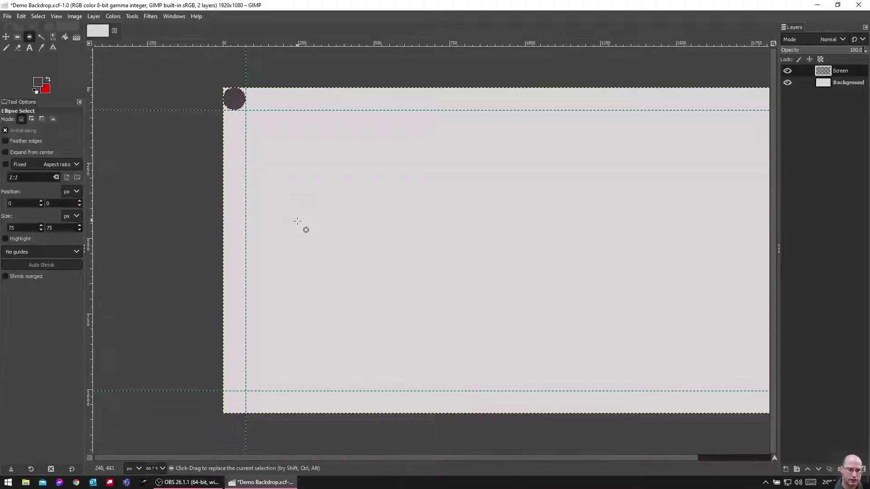
scroll(240, 397, up, 5)
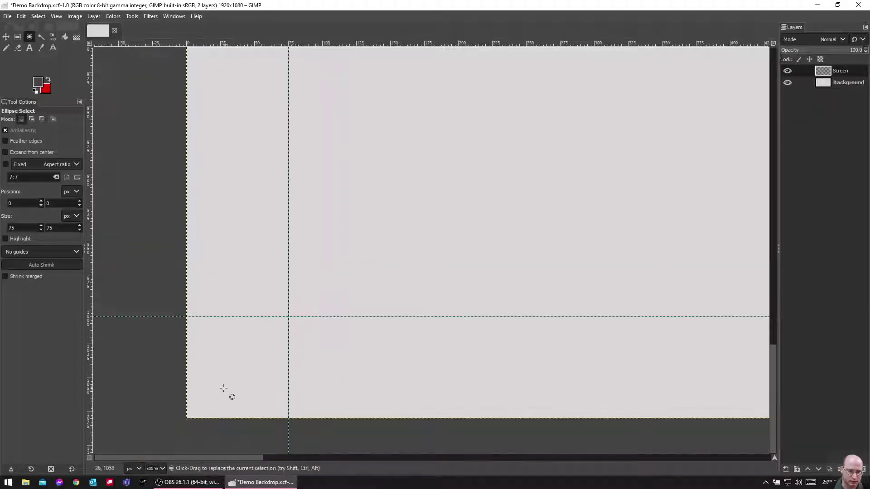
scroll(188, 422, up, 3)
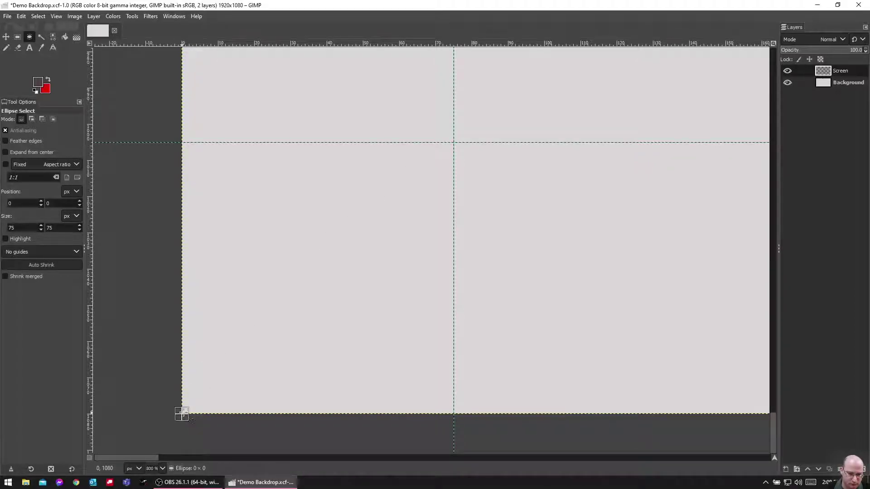
drag(181, 413, 454, 144)
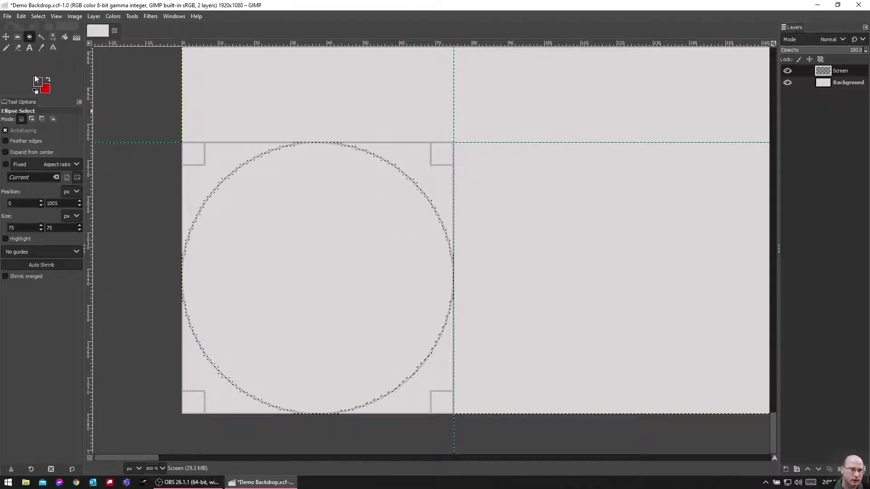
click(6, 47)
click(365, 254)
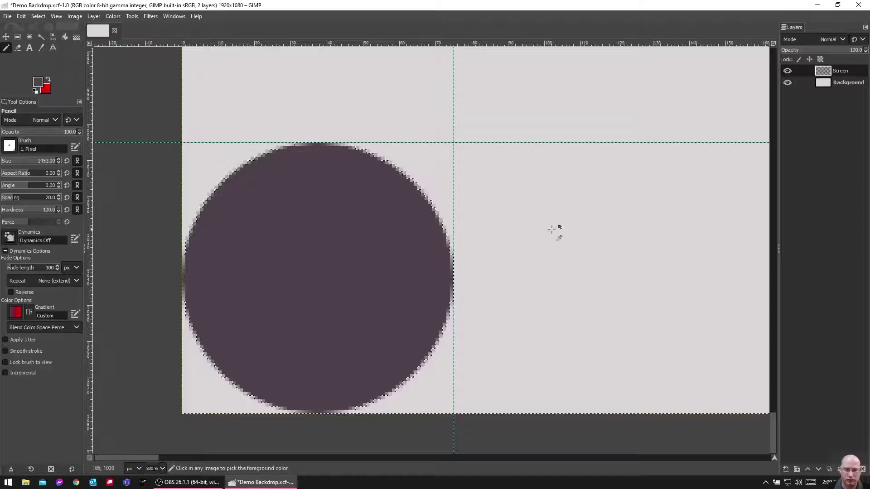
Select a matching 75 px circle at the top-right corner and pencil it dark
key(shift+2)
scroll(602, 190, right, 3)
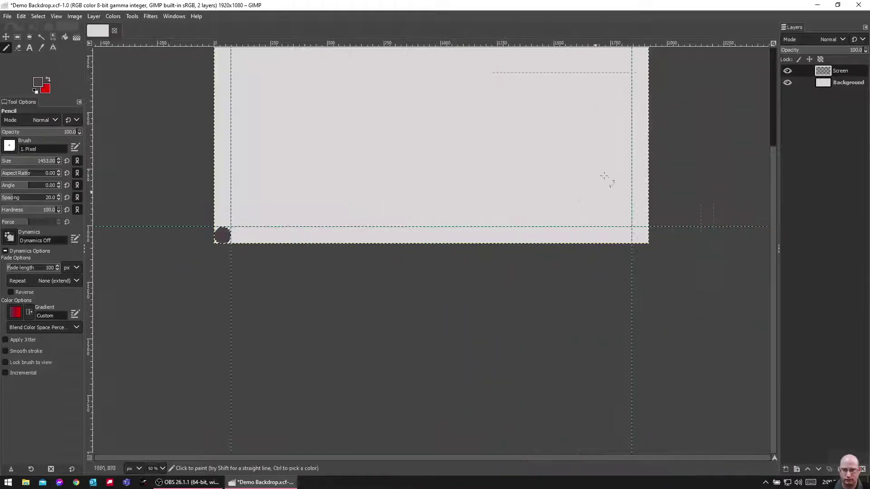
scroll(634, 149, up, 3)
scroll(652, 126, up, 4)
scroll(657, 136, up, 2)
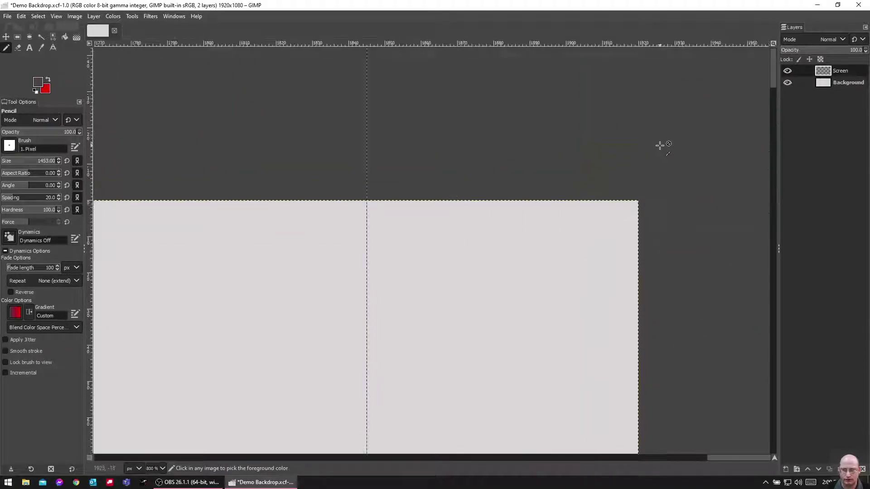
scroll(585, 223, up, 2)
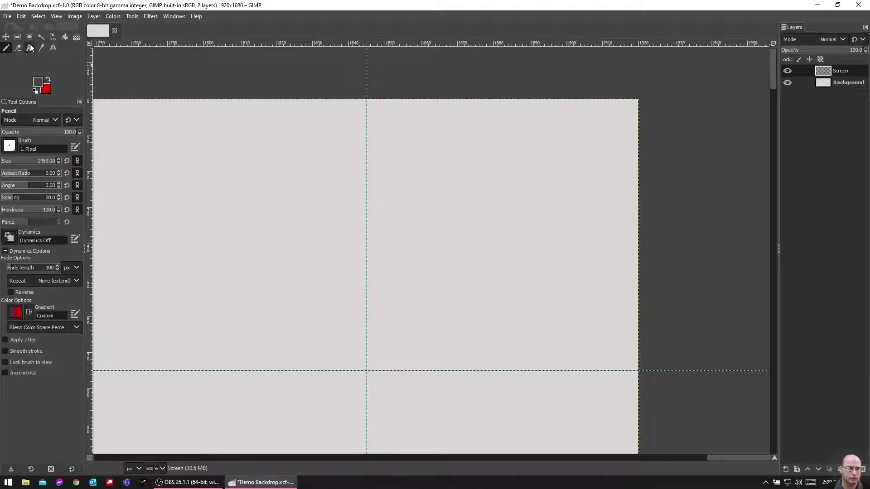
key(e)
drag(367, 370, 638, 99)
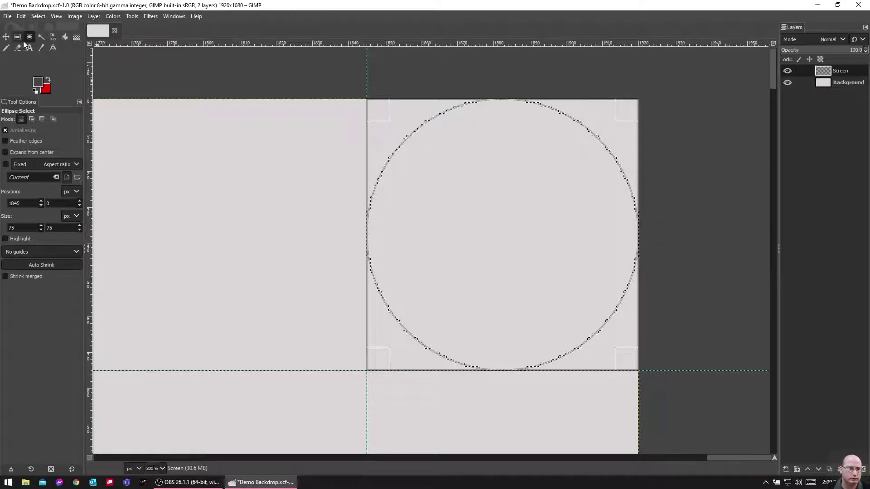
click(6, 47)
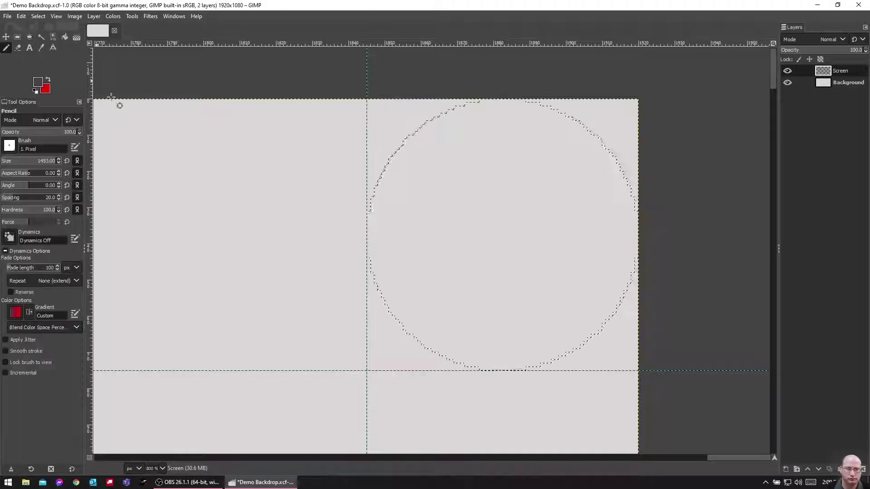
click(437, 249)
scroll(208, 169, down, 7)
scroll(228, 195, down, 1)
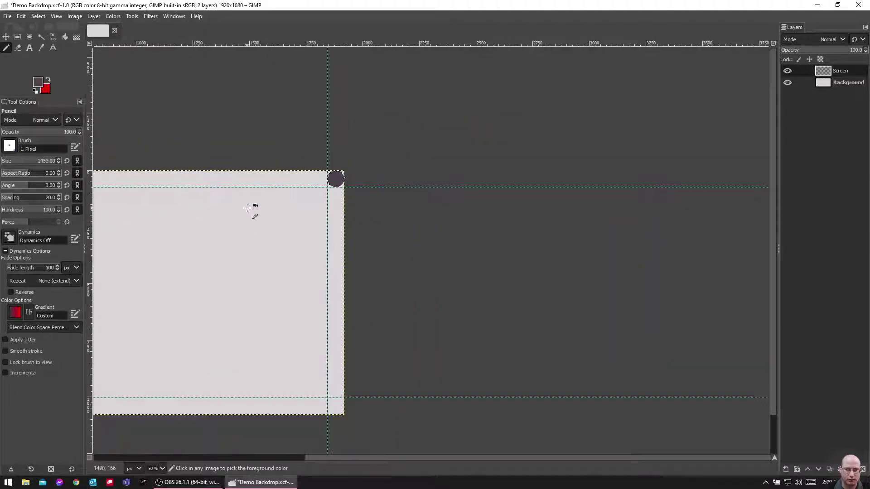
scroll(317, 277, left, 3)
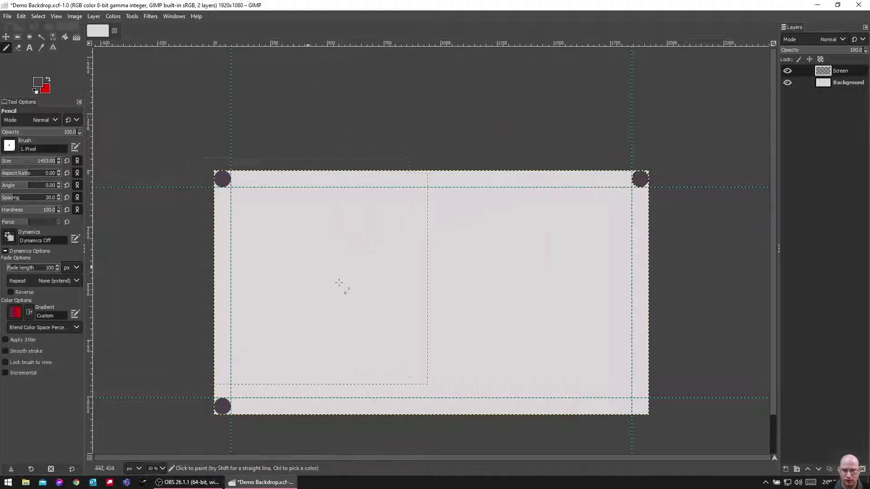
scroll(389, 285, down, 2)
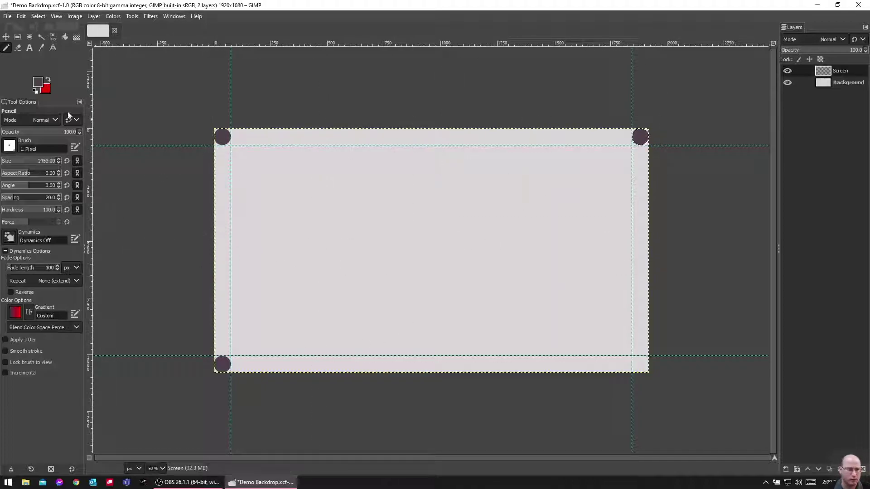
Select an 817 px circle near the right edge and fill it dark purple
click(28, 37)
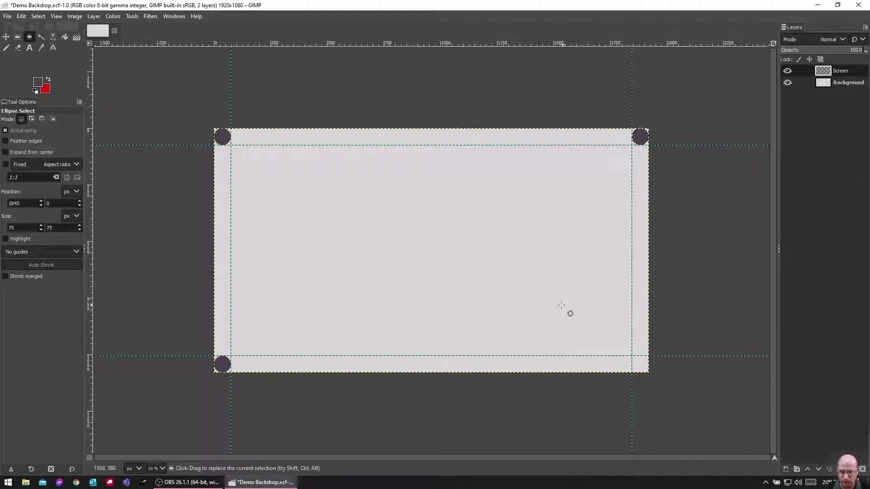
drag(562, 306, 623, 335)
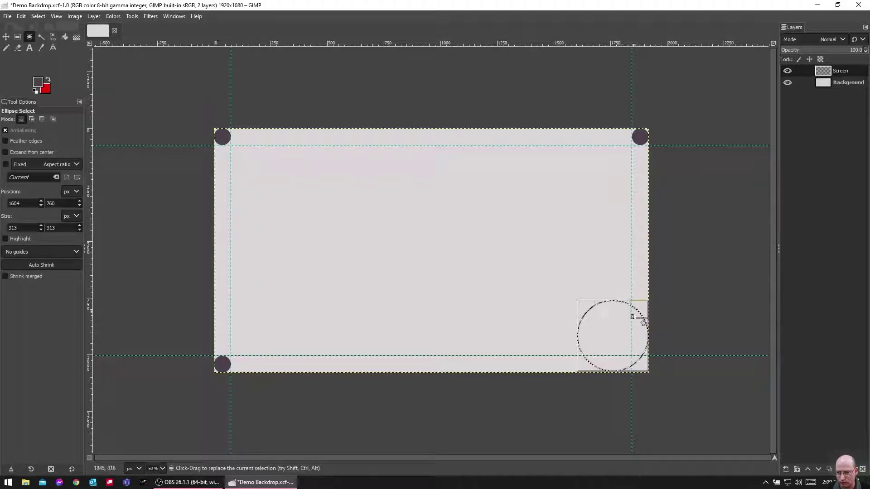
scroll(651, 391, up, 7)
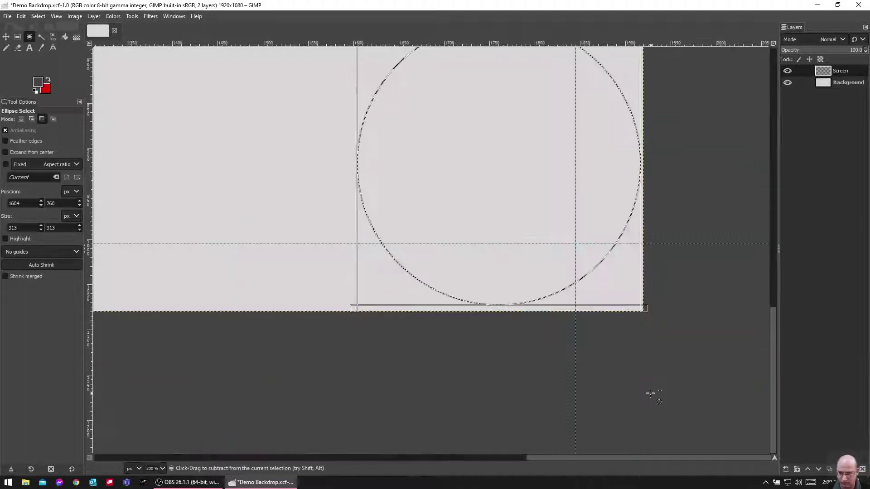
drag(479, 111, 481, 128)
scroll(473, 157, down, 6)
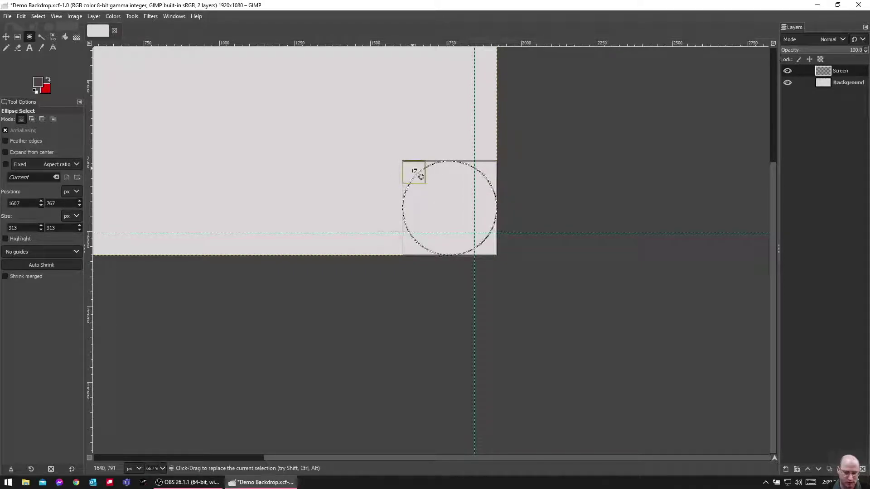
drag(414, 171, 278, 46)
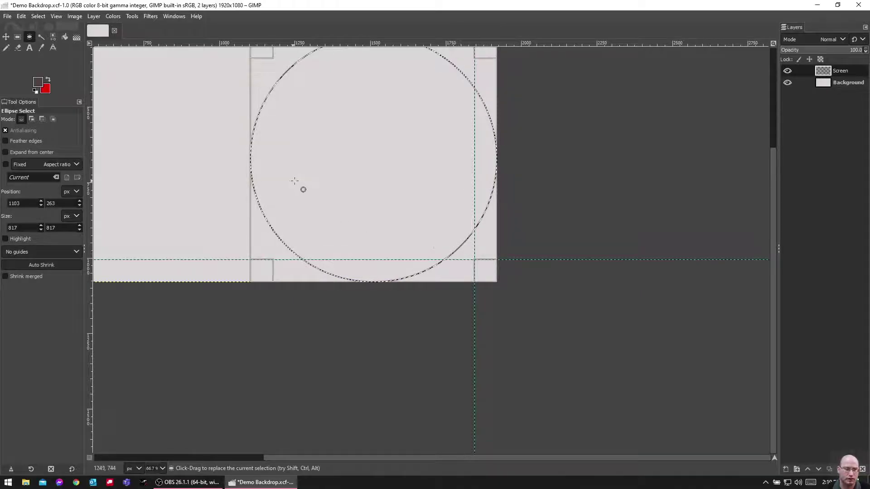
scroll(293, 181, down, 4)
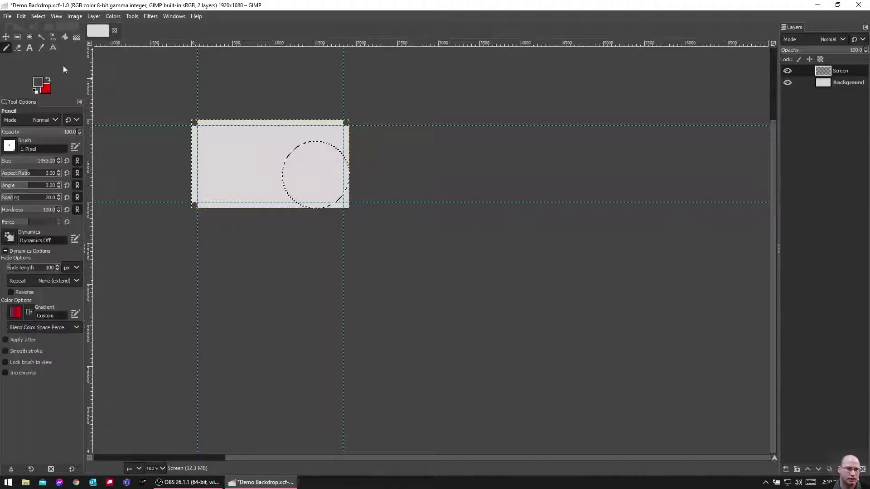
click(329, 197)
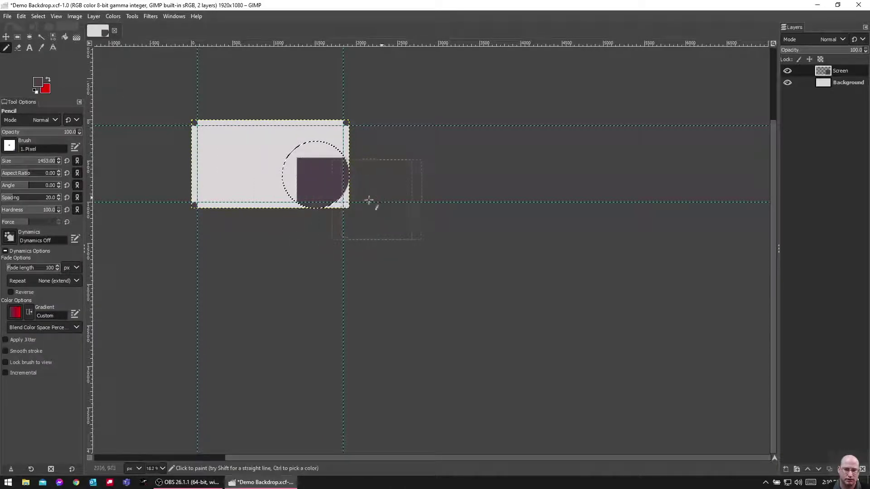
click(324, 155)
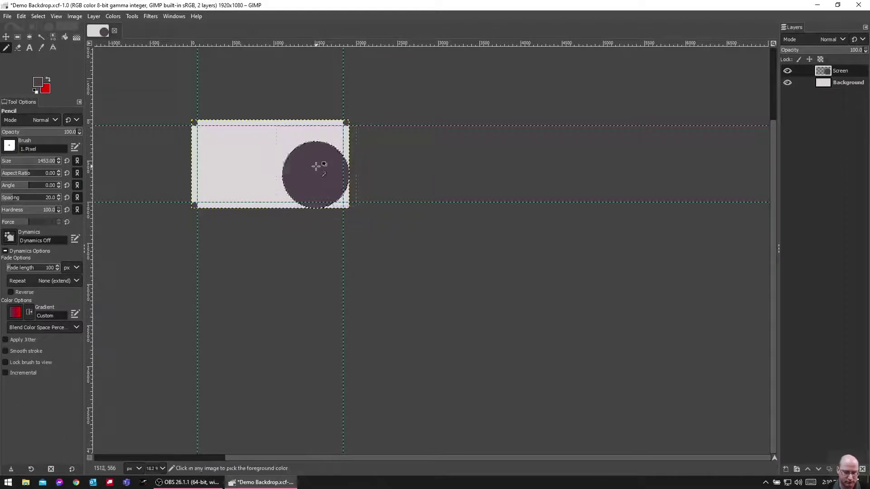
Bucket-fill the area around the large circle dark purple
click(17, 37)
scroll(235, 152, up, 3)
scroll(235, 153, up, 4)
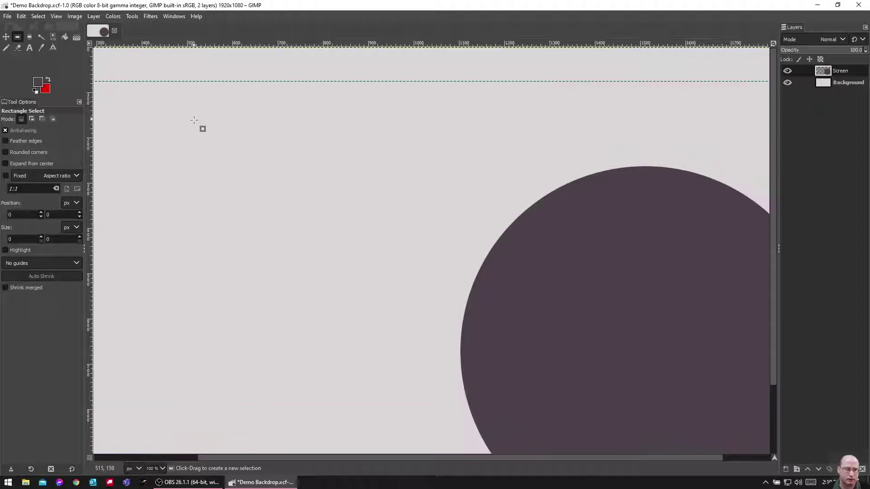
scroll(181, 111, up, 3)
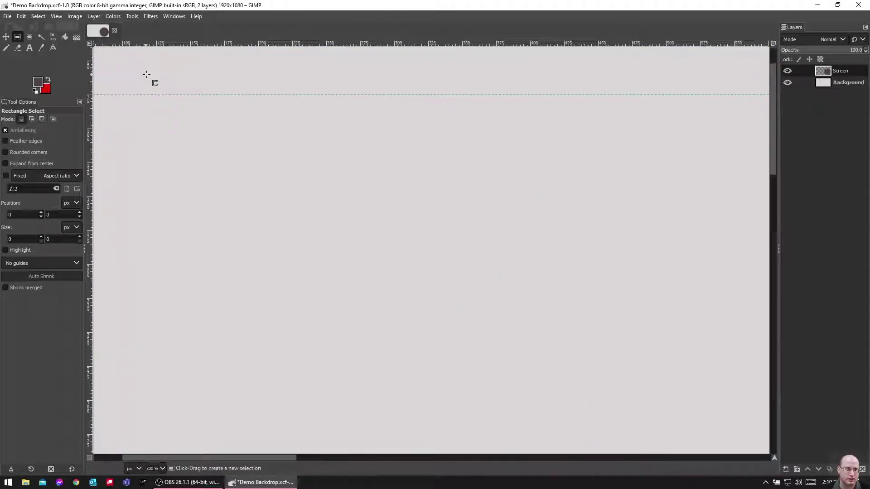
scroll(172, 101, left, 3)
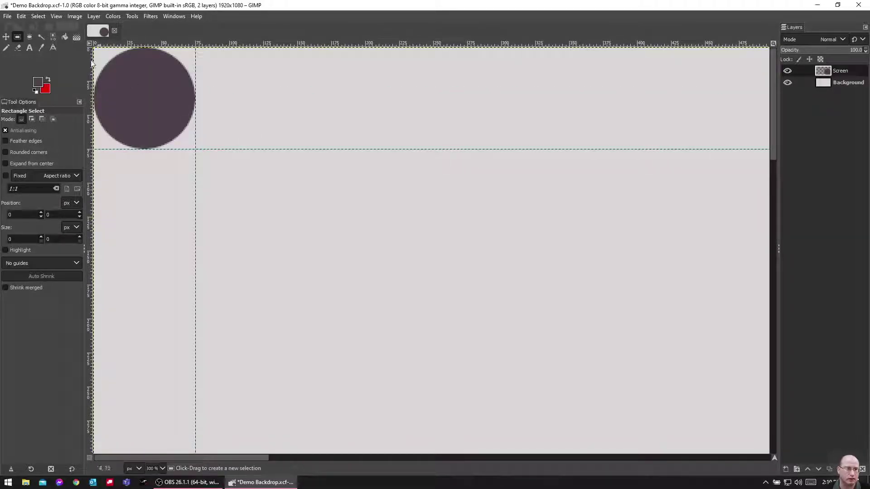
click(64, 37)
click(315, 225)
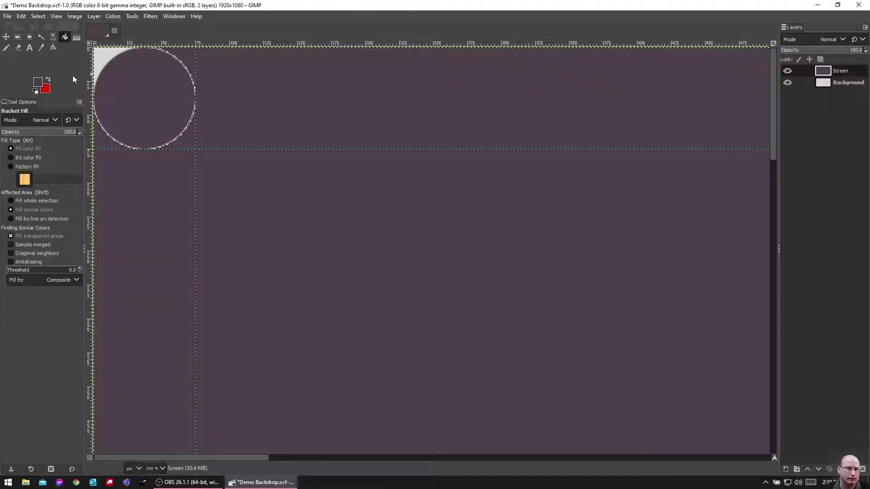
Shrink the Pencil brush to 1 px and undo the stroke on the lower pale curve
click(7, 48)
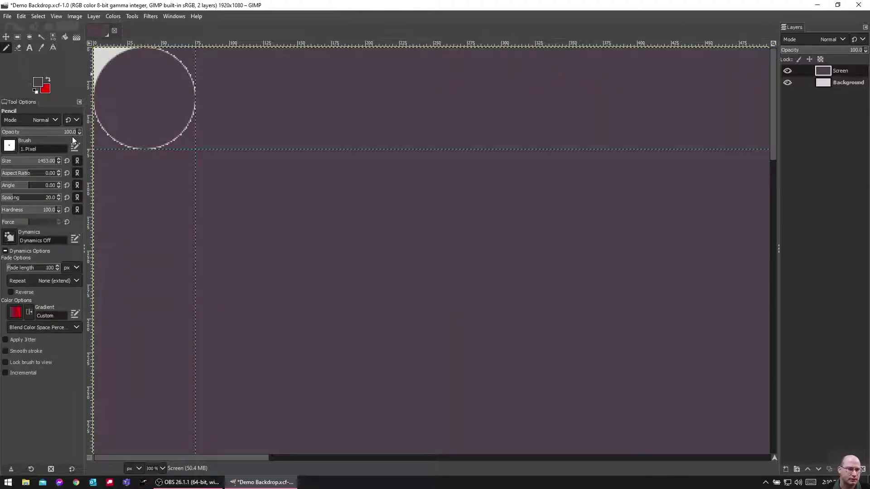
drag(49, 165, 2, 160)
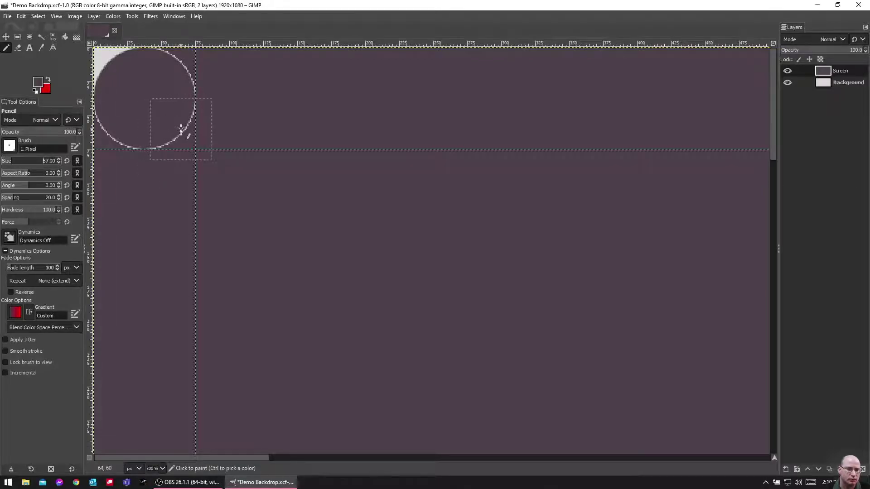
scroll(181, 128, up, 5)
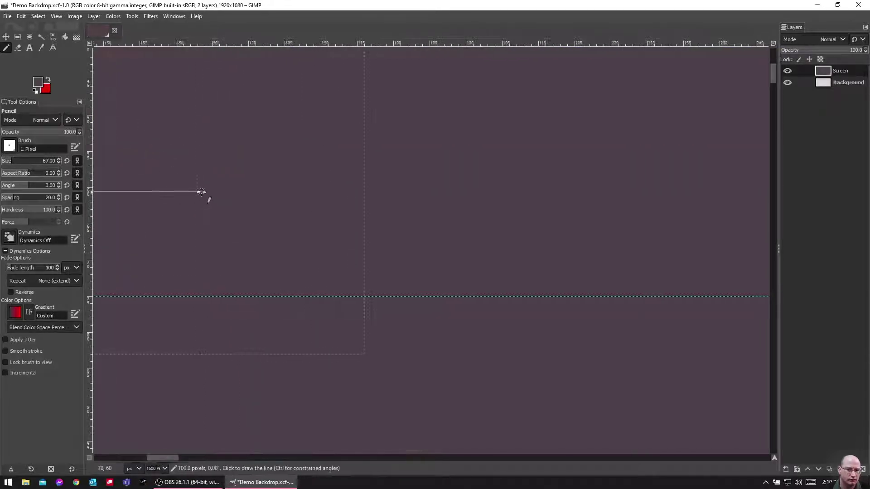
scroll(196, 186, down, 4)
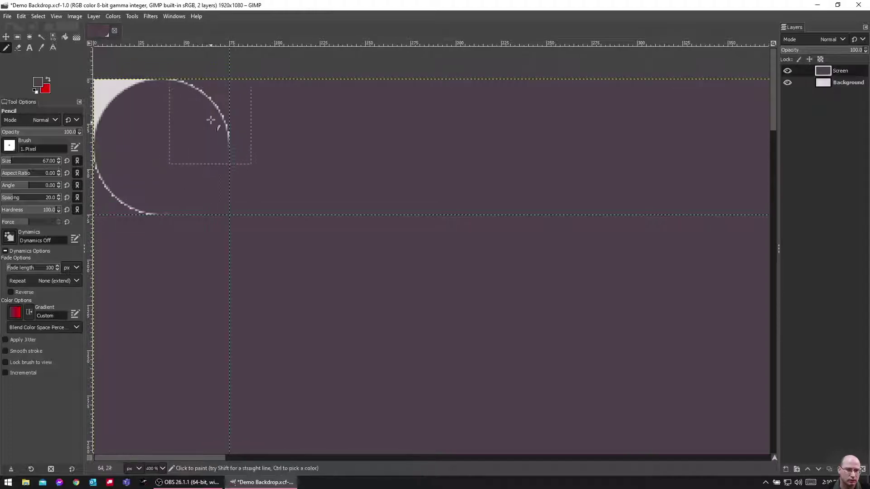
scroll(209, 116, up, 4)
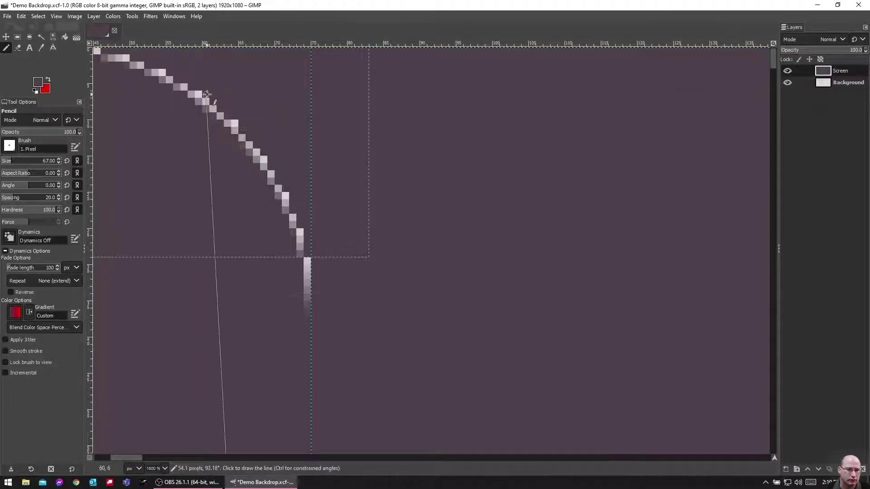
scroll(207, 94, left, 5)
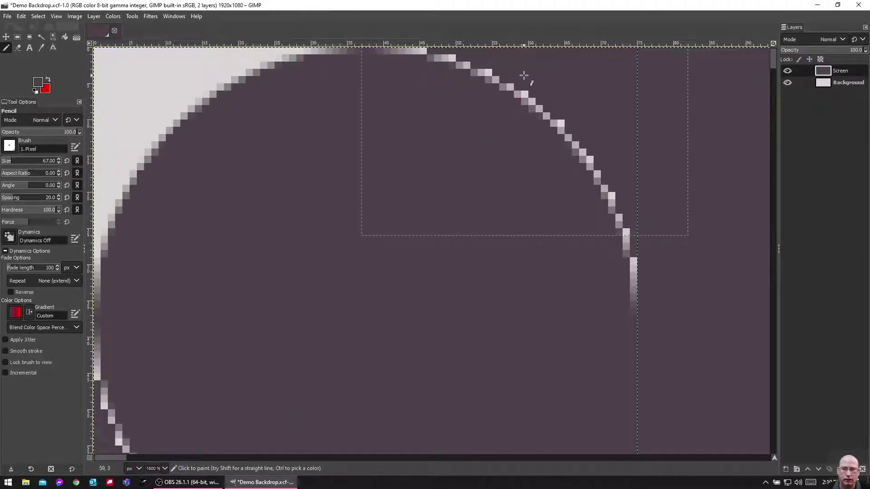
scroll(524, 75, down, 6)
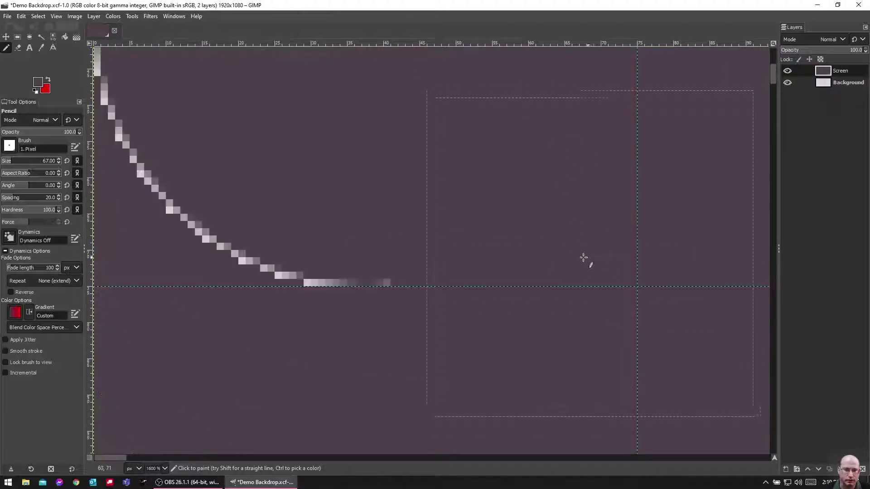
key(ctrl+z)
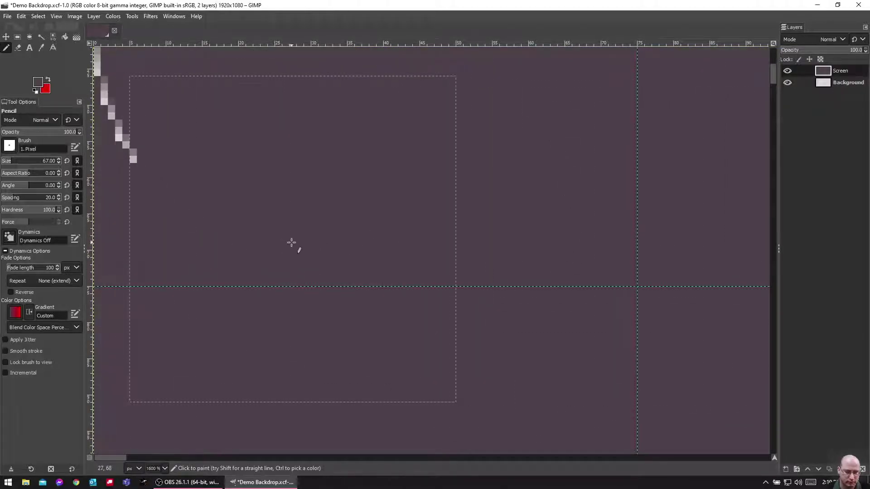
Pencil over pale fringe pixels on the upper-left, upper-right and right arcs
scroll(275, 237, up, 3)
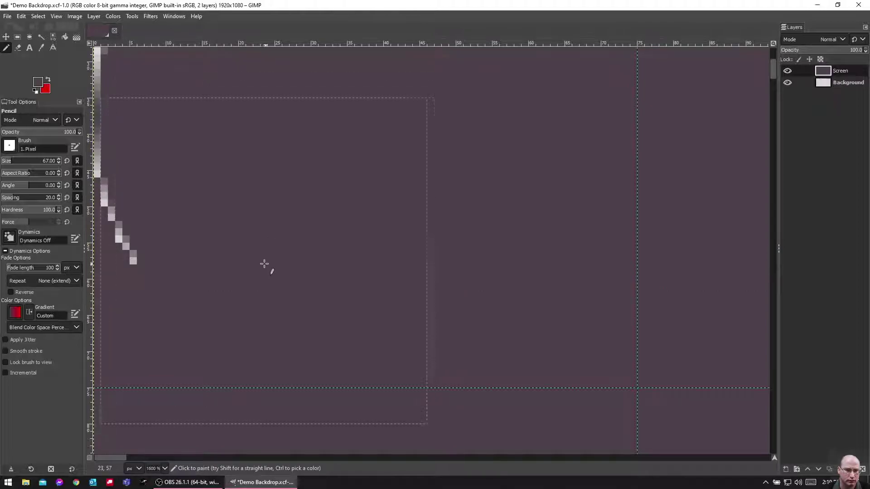
scroll(244, 282, down, 20)
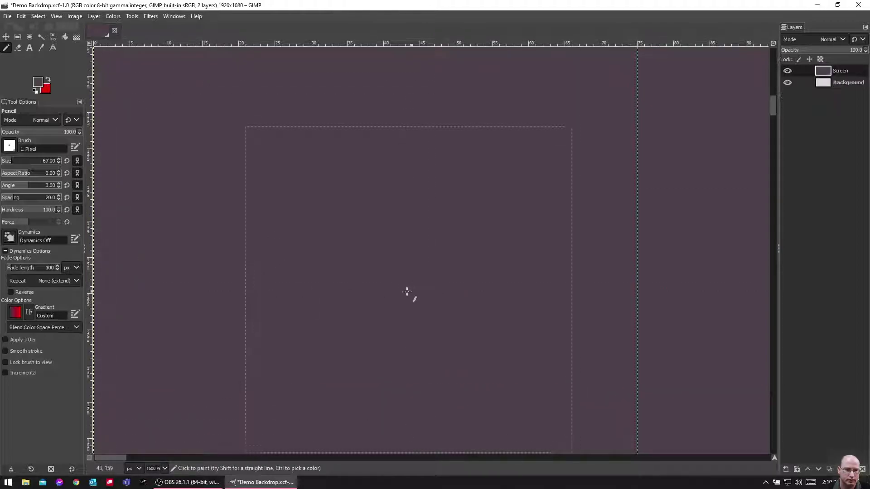
scroll(371, 290, down, 15)
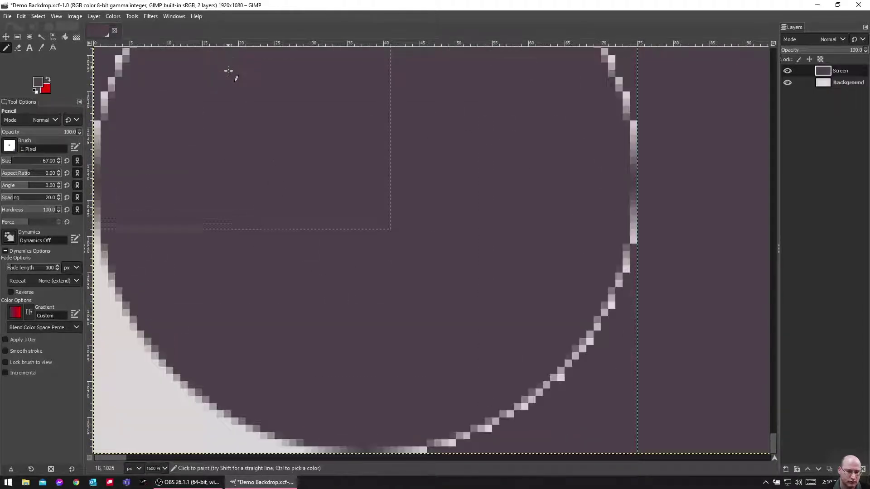
scroll(233, 88, up, 2)
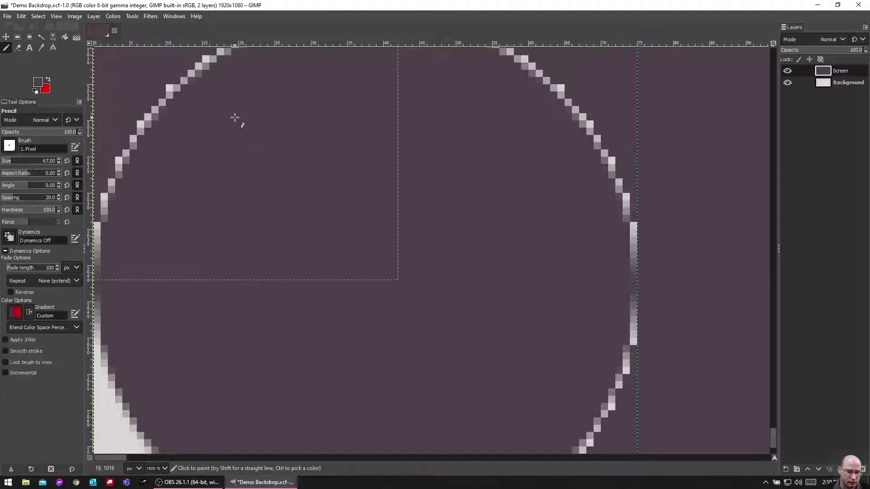
click(235, 118)
mouse_move(359, 99)
mouse_down()
mouse_move(433, 103)
mouse_move(515, 136)
mouse_up()
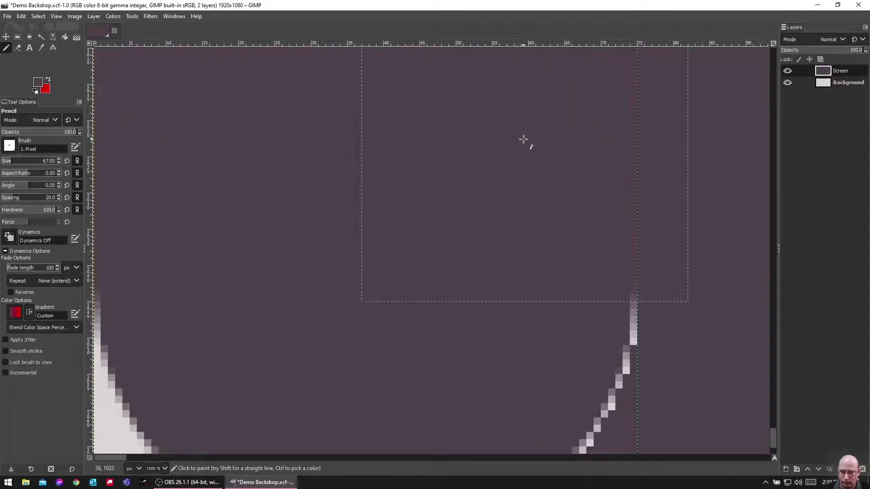
scroll(545, 165, down, 2)
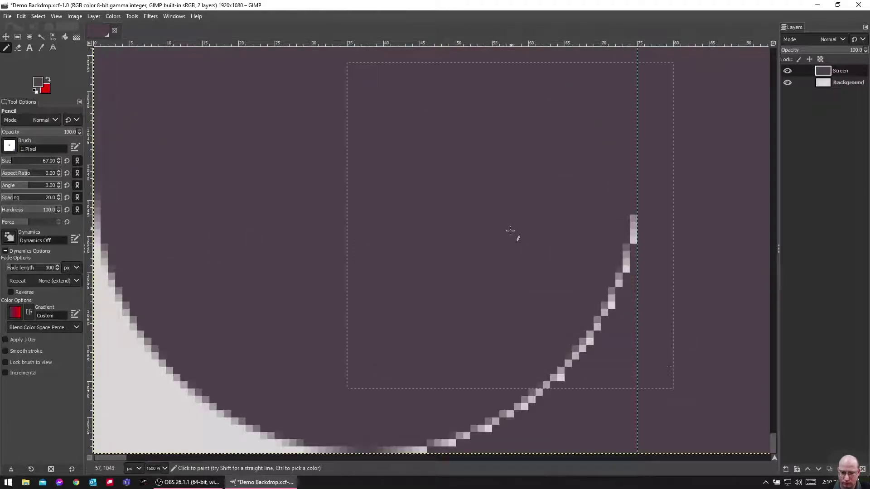
click(524, 289)
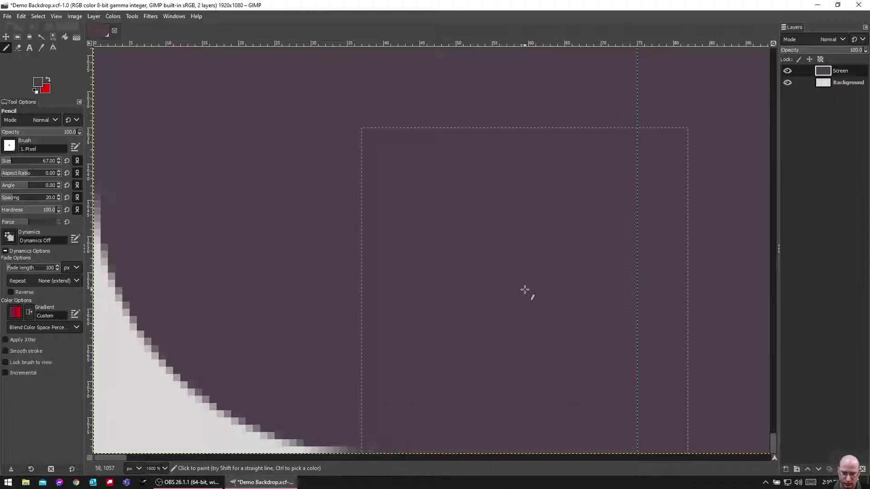
key(2)
key(shift)
scroll(592, 171, right, 10)
scroll(593, 171, right, 3)
Paint over the faint dashed stroke, then undo the strokes near the right edge
key(4)
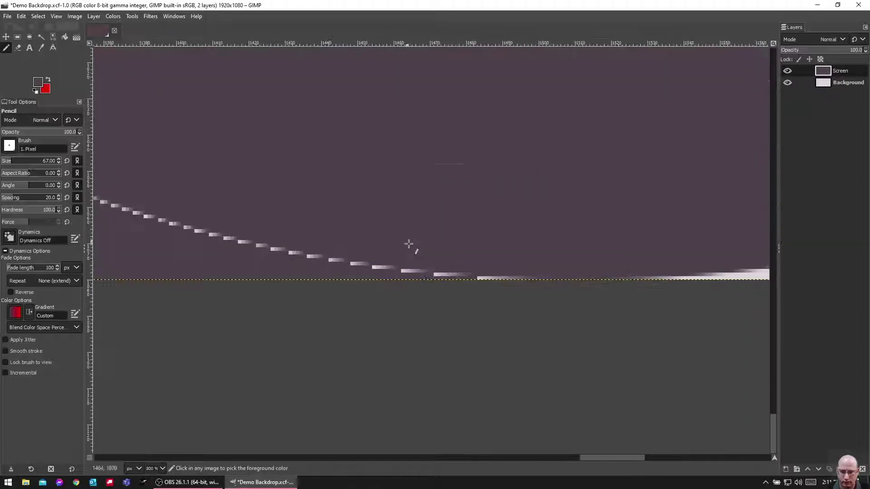
mouse_move(393, 255)
mouse_down()
mouse_move(303, 211)
mouse_move(171, 193)
mouse_up()
key(2)
scroll(519, 165, right, 2)
scroll(654, 147, up, 3)
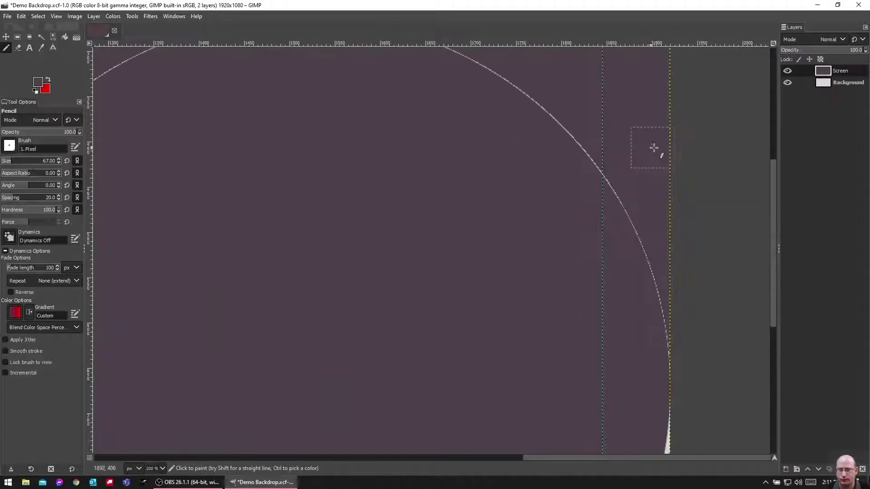
scroll(670, 342, up, 2)
scroll(652, 335, down, 5)
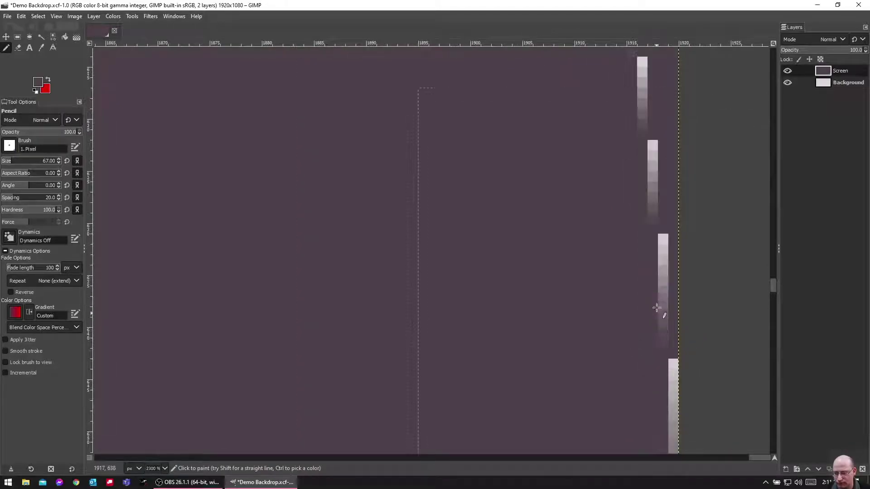
key(ctrl+z)
key(ctrl+z)
key(ctrl+z)
key(ctrl+z)
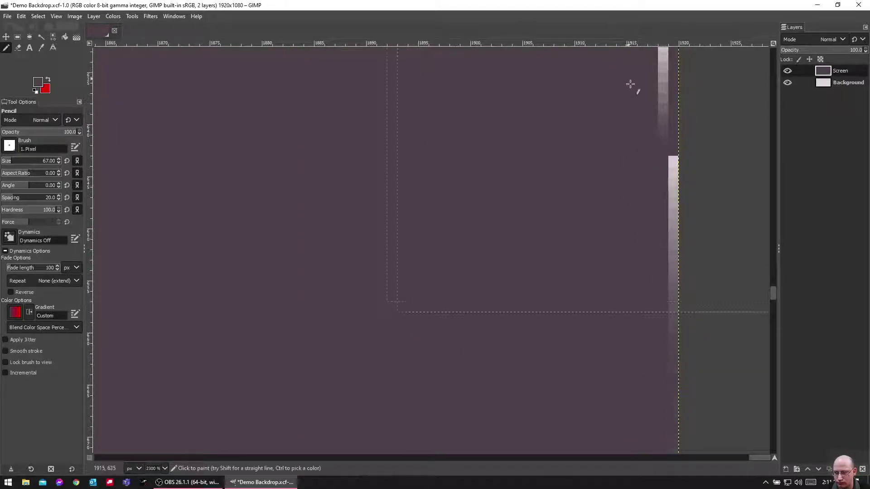
Paint out the leftover circle arc remnants at the top, bottom and corner
scroll(642, 168, down, 2)
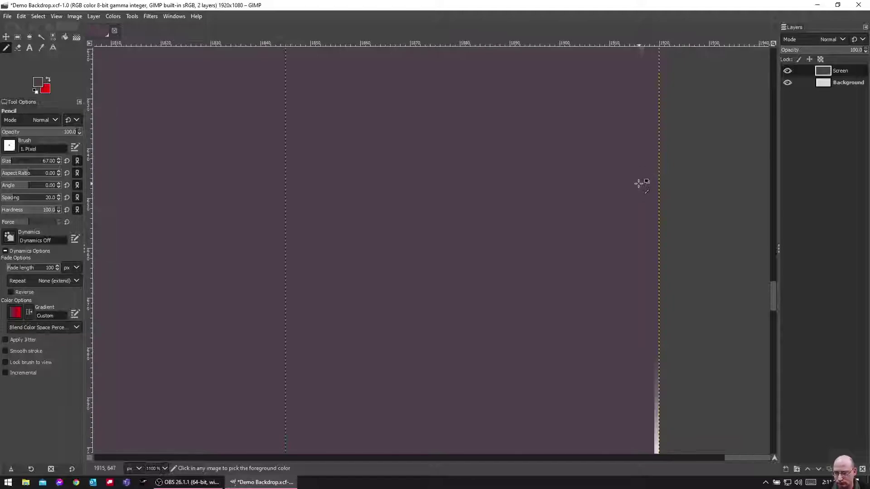
scroll(638, 183, down, 2)
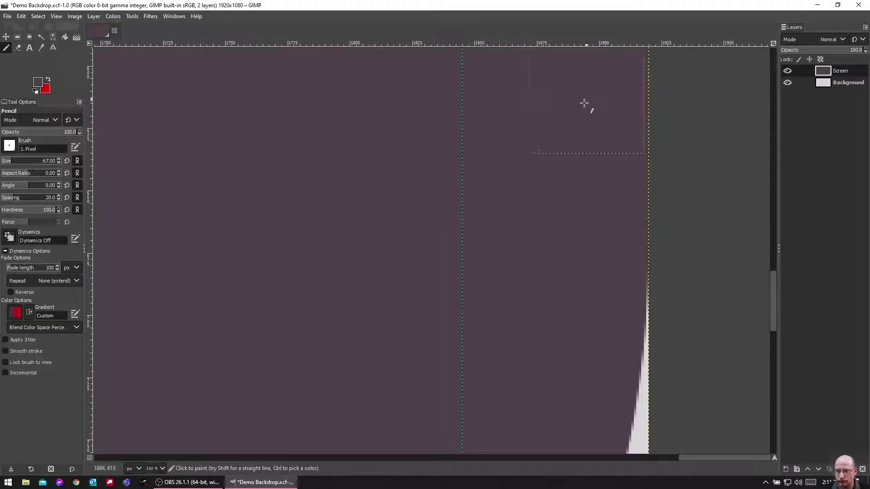
scroll(586, 111, down, 7)
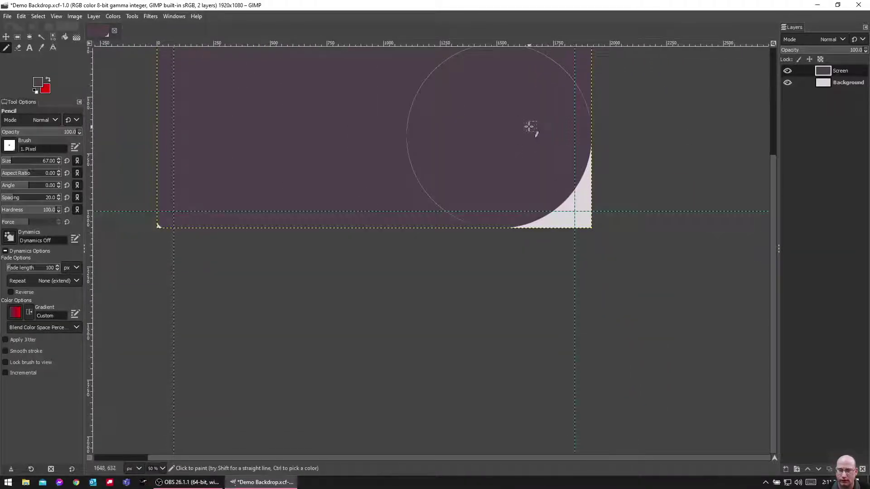
scroll(519, 136, up, 3)
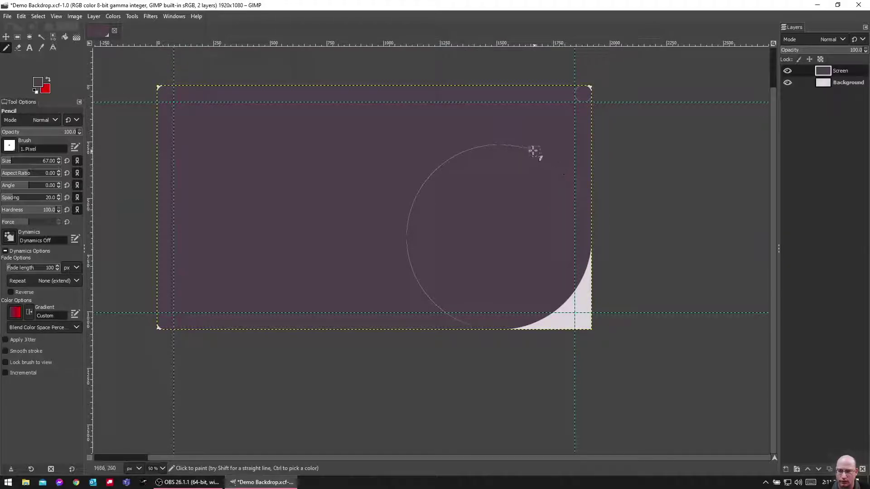
mouse_move(531, 149)
mouse_down()
mouse_move(501, 142)
mouse_move(453, 158)
mouse_up()
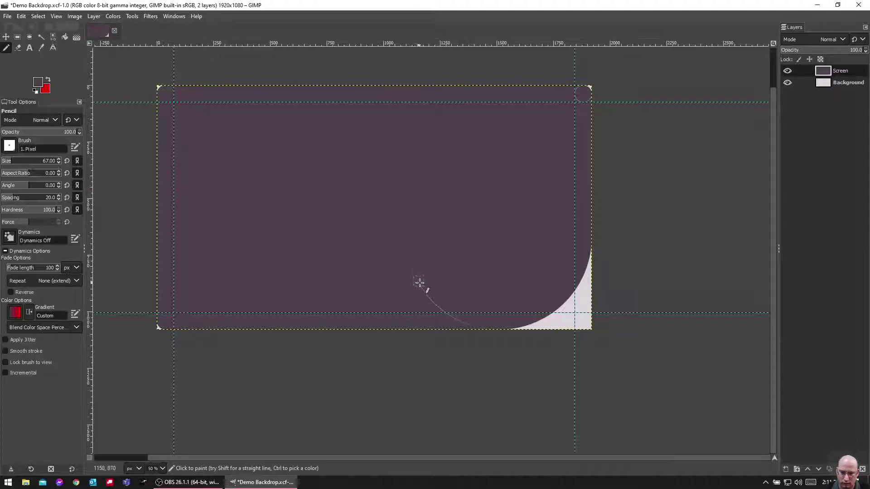
drag(438, 308, 460, 323)
scroll(588, 143, up, 7)
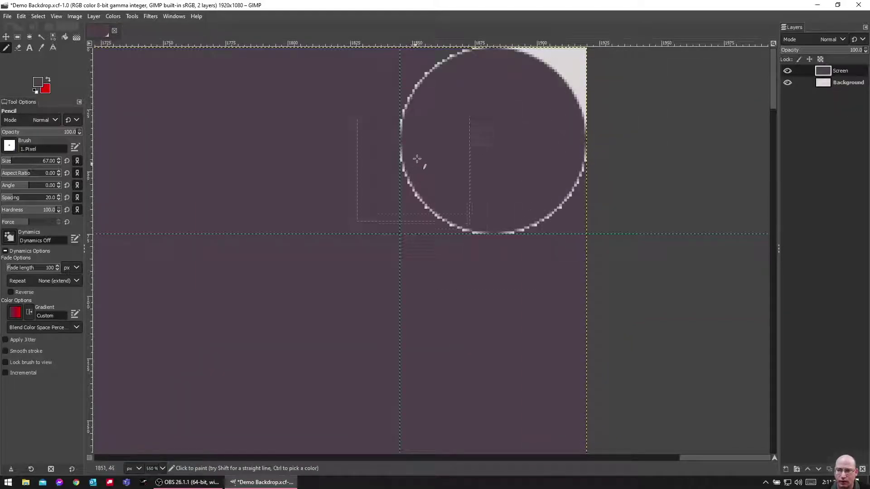
scroll(431, 115, up, 2)
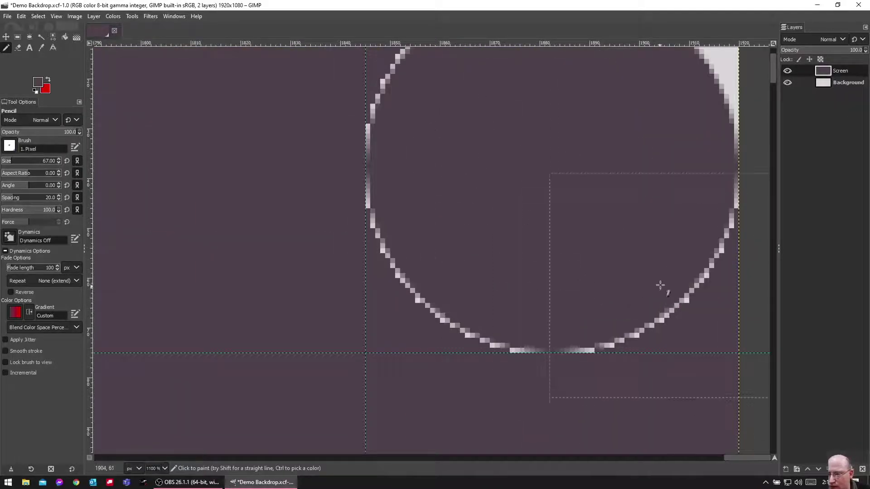
mouse_move(660, 287)
mouse_down()
mouse_move(647, 313)
mouse_move(483, 331)
mouse_move(415, 298)
mouse_move(410, 259)
mouse_up()
scroll(496, 263, up, 3)
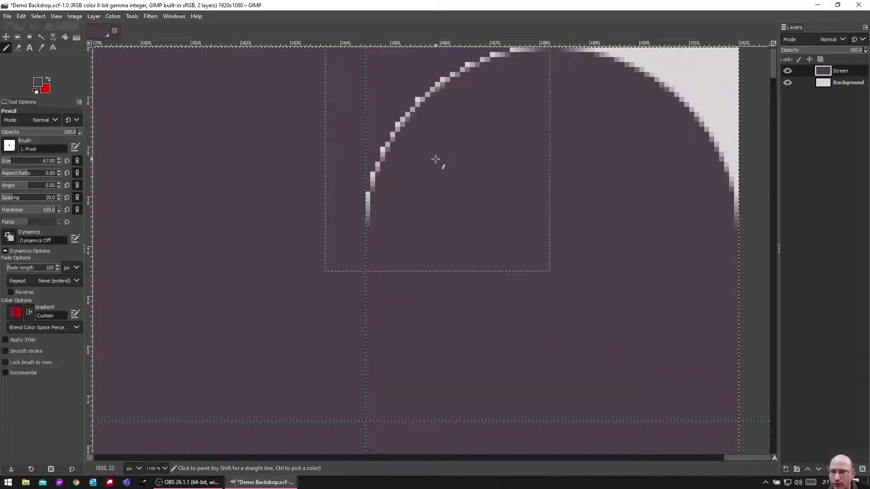
drag(437, 161, 401, 163)
ctrl+scroll(403, 225, down, 7)
ctrl+scroll(403, 224, down, 1)
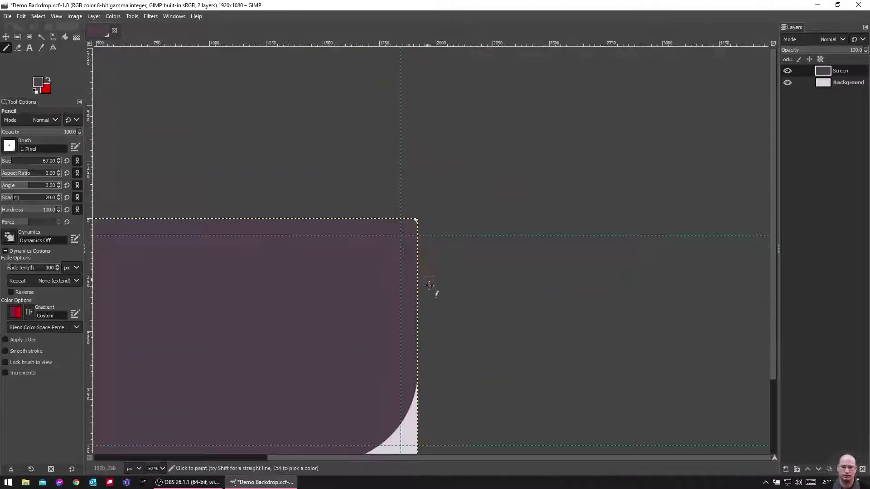
Draw a 1770×15 px rectangular selection starting at 75,75 across the Screen layer
ctrl+scroll(434, 287, down, 1)
key(shift+j)
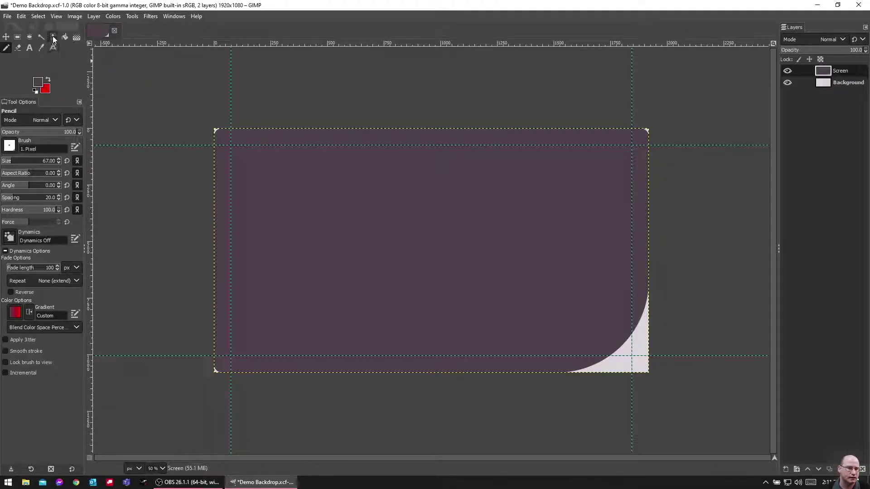
click(18, 37)
scroll(249, 171, up, 4)
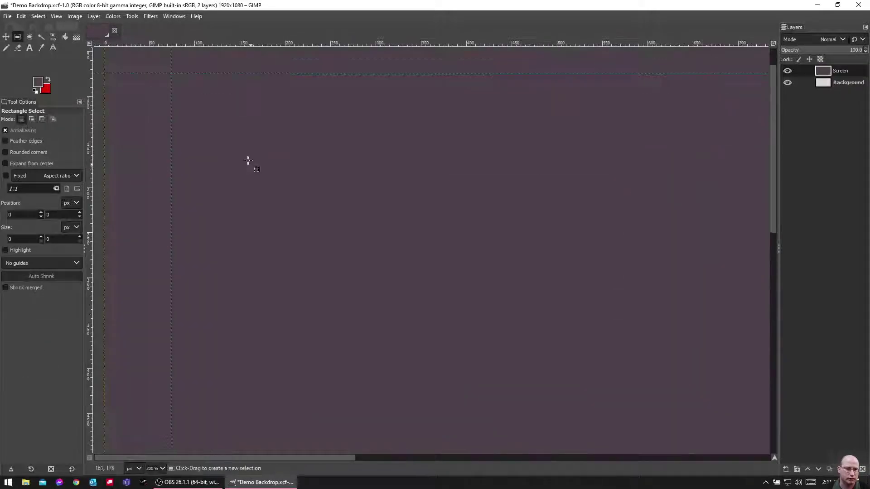
scroll(195, 111, up, 2)
drag(170, 115, 267, 126)
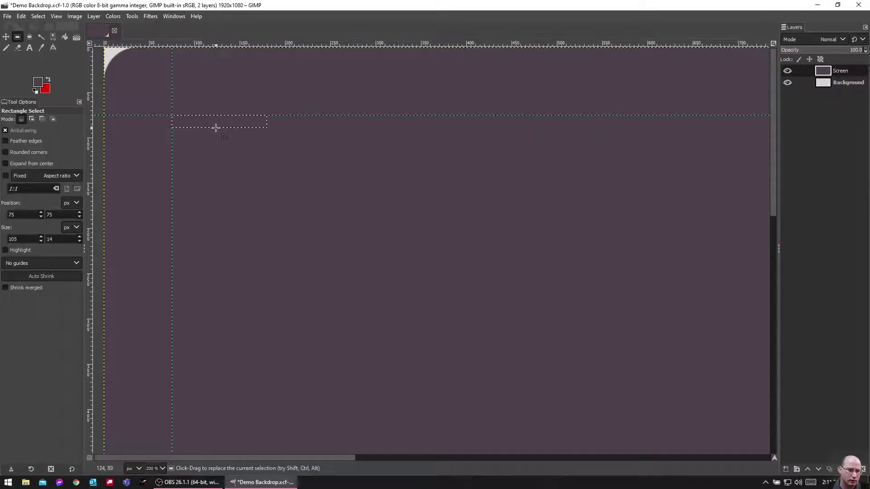
drag(208, 128, 208, 130)
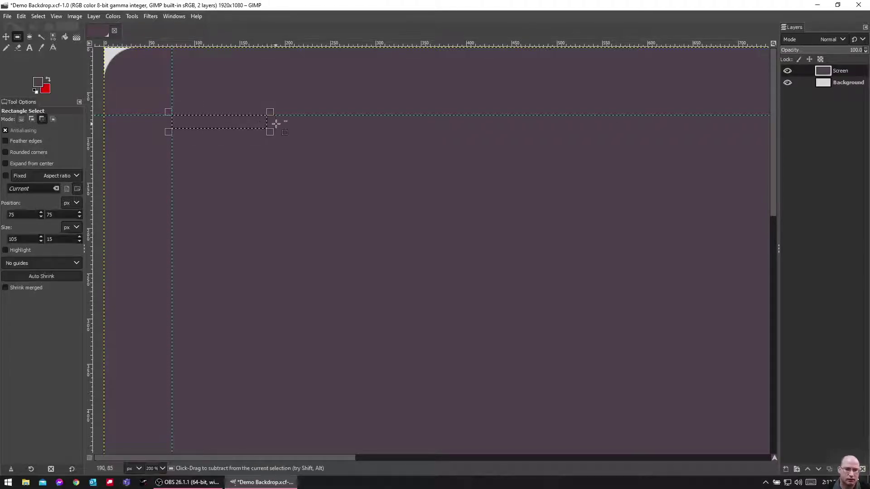
ctrl+scroll(278, 121, down, 3)
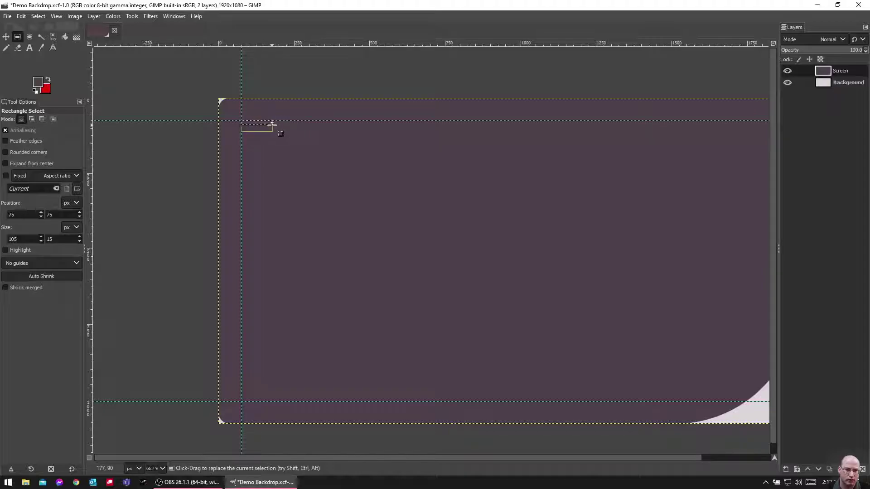
scroll(272, 124, up, 3)
drag(272, 116, 704, 150)
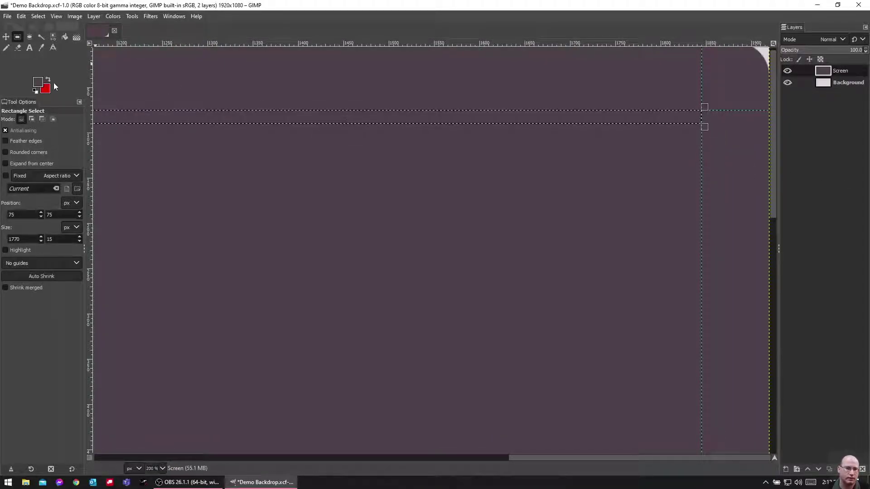
Fill the selected band with dark red using an oversized Pencil brush
click(39, 84)
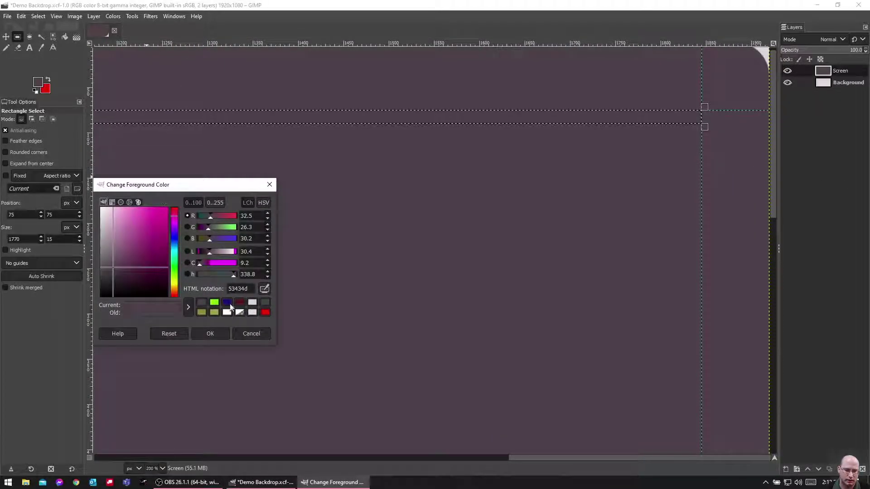
click(211, 334)
scroll(305, 219, down, 7)
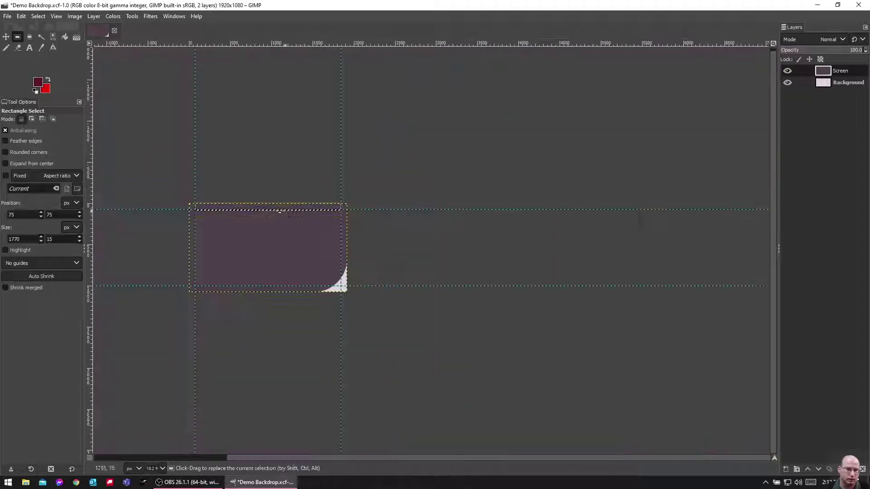
click(6, 50)
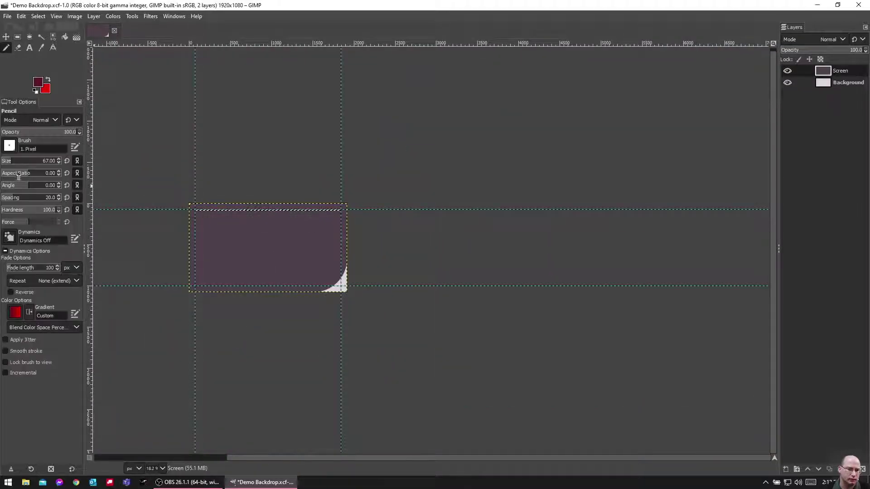
click(12, 164)
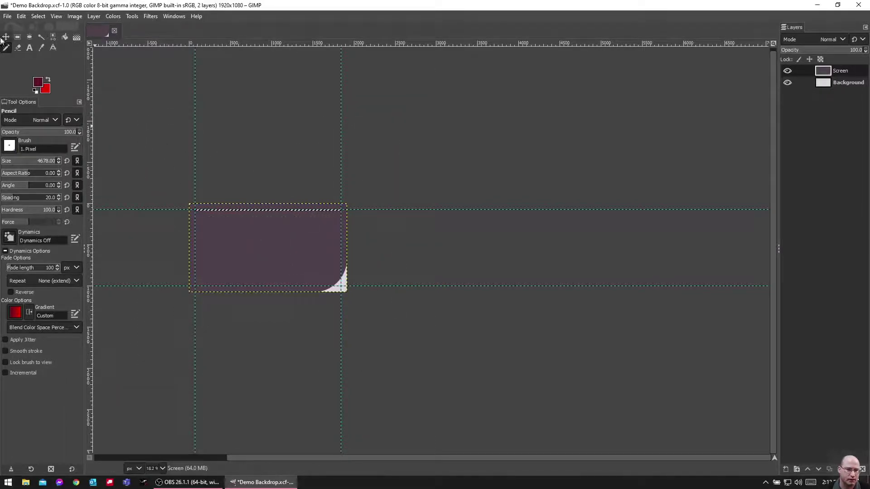
Move the band selection down to 75,108, just below the red stripe
click(18, 37)
scroll(219, 210, up, 6)
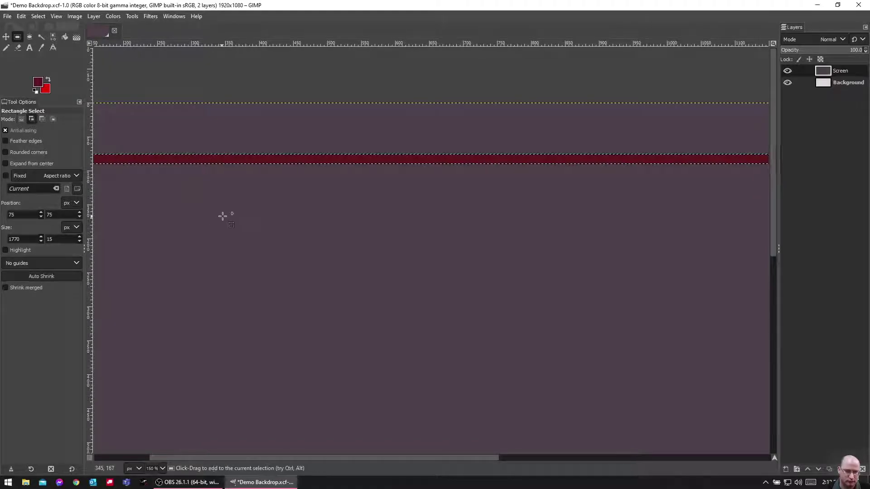
scroll(208, 211, left, 3)
drag(166, 158, 176, 181)
Fill the second band dark blue, picked from the recent colours
click(38, 81)
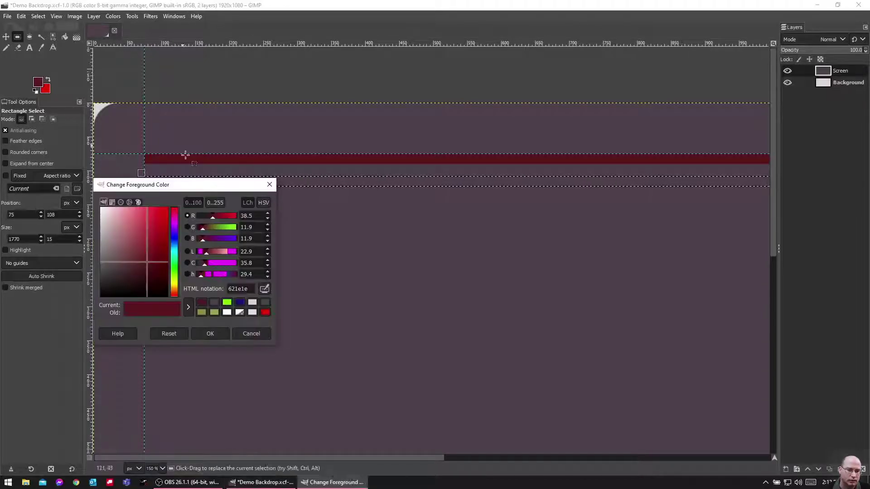
click(240, 304)
click(210, 333)
scroll(297, 252, down, 6)
click(5, 48)
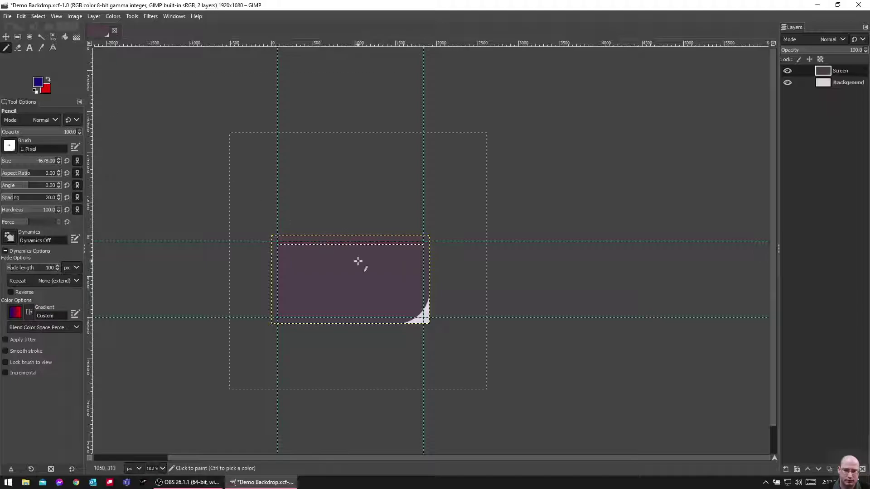
click(358, 257)
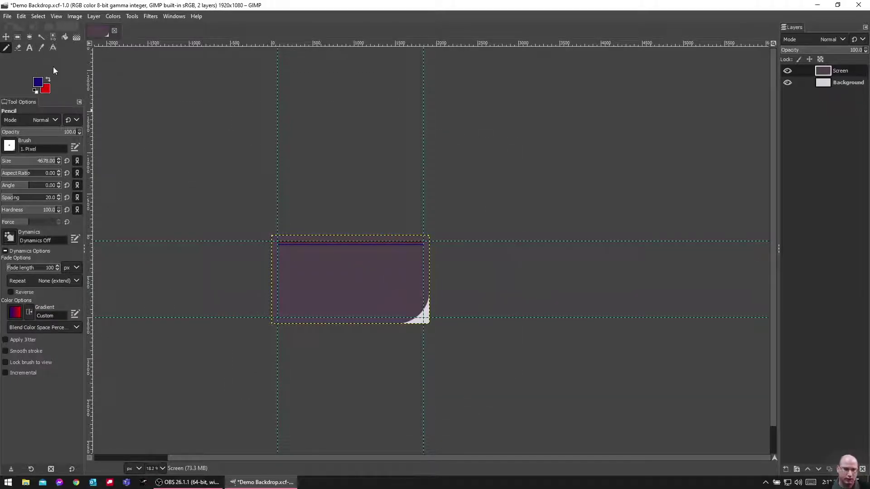
click(29, 38)
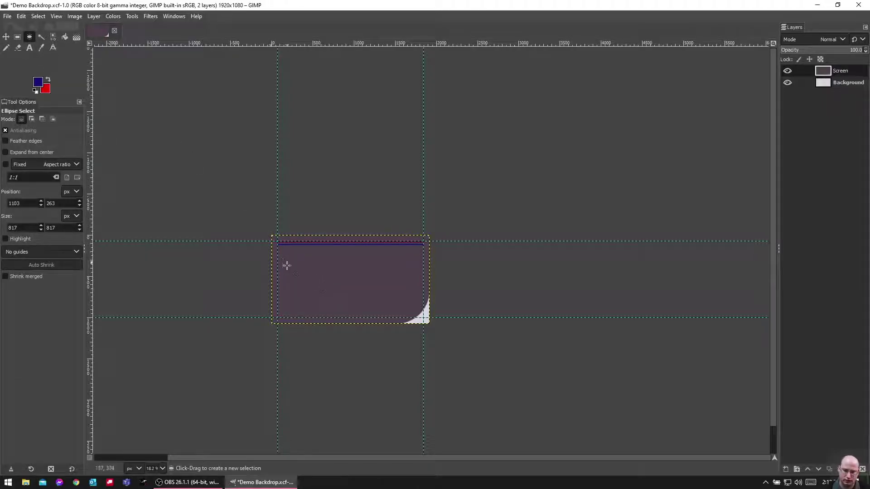
Make a 70×70 px circle selection and position it at 133,398 below the stripes
scroll(275, 281, up, 6)
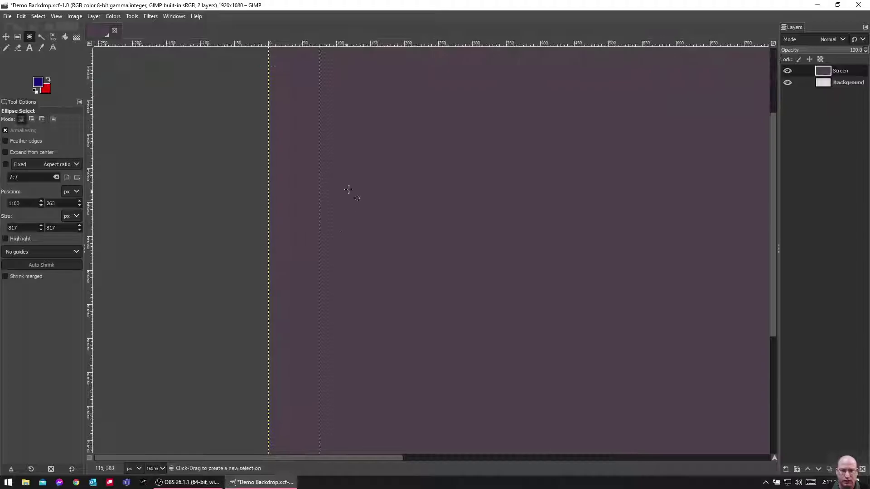
scroll(358, 189, down, 3)
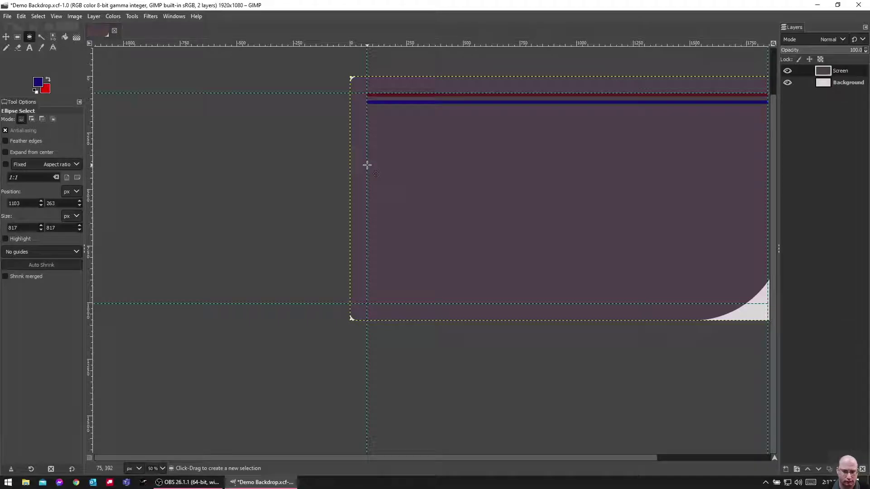
drag(367, 165, 376, 168)
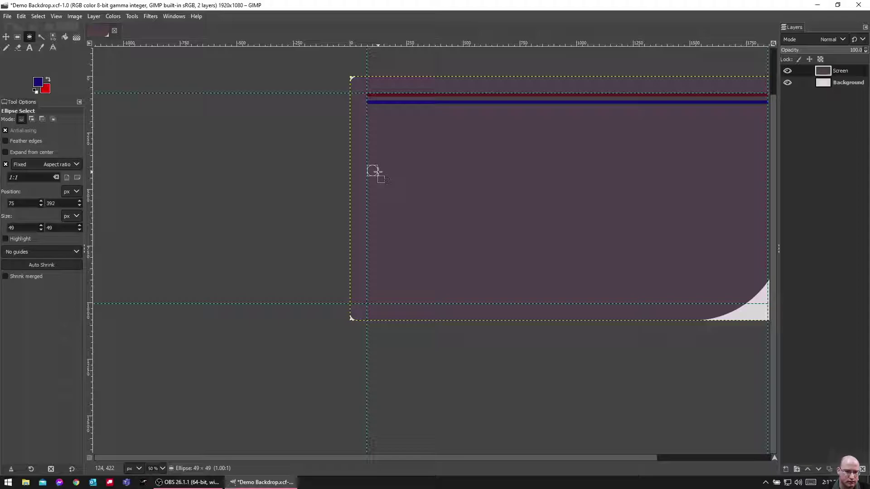
drag(379, 176, 381, 181)
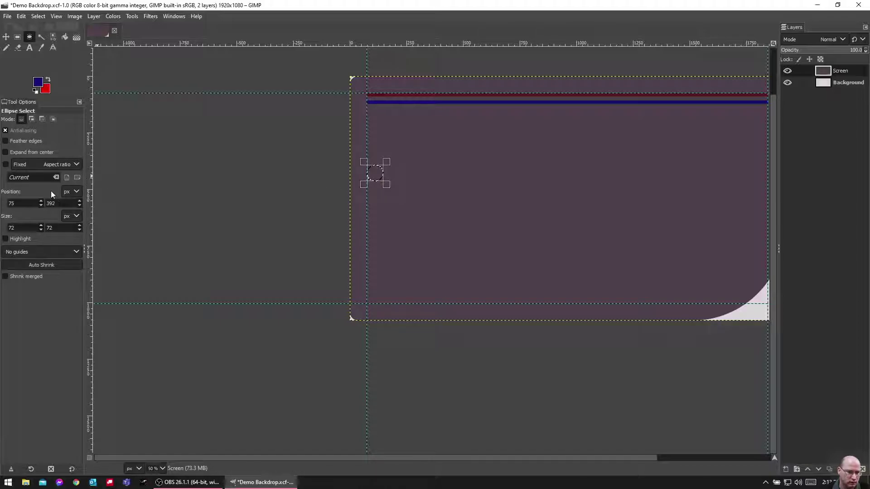
click(41, 231)
click(41, 230)
click(79, 230)
click(79, 231)
scroll(415, 178, up, 3)
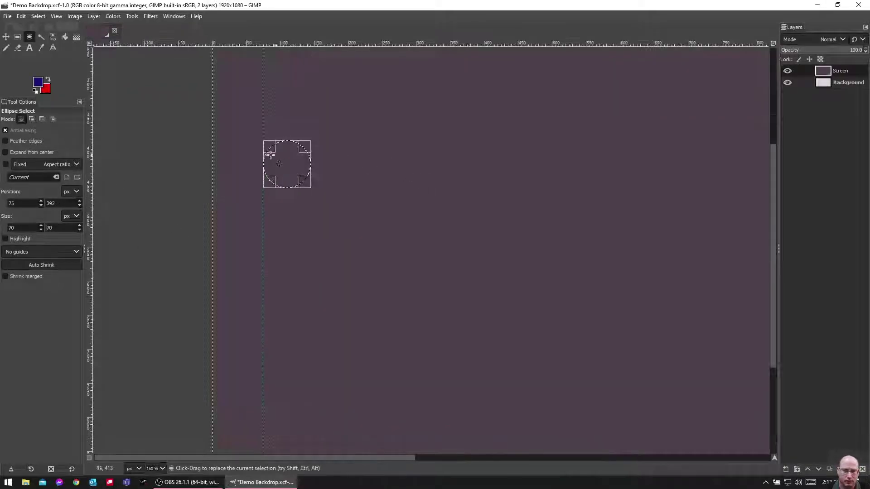
drag(282, 163, 321, 164)
scroll(460, 178, down, 4)
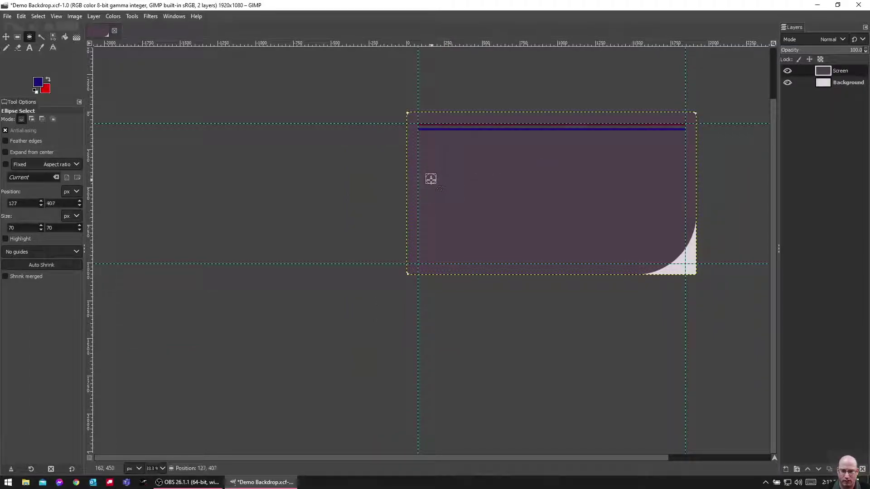
drag(430, 180, 431, 177)
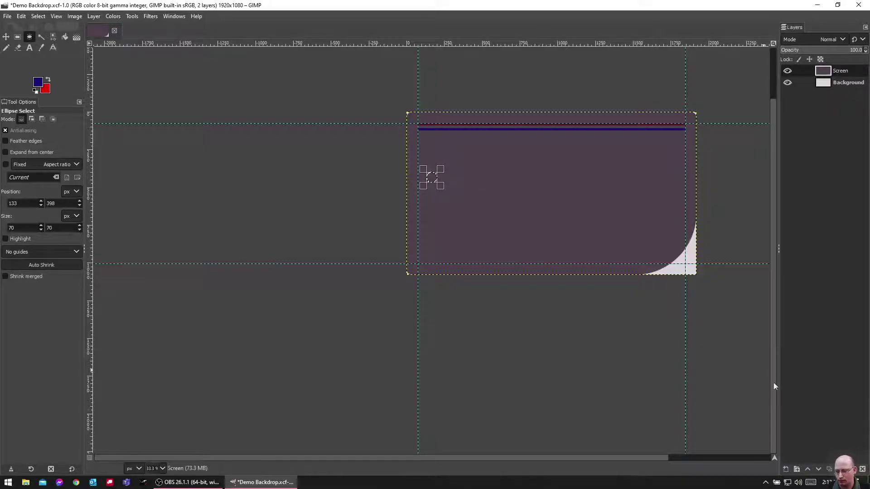
Add a new transparent layer named Light at the top of the stack
click(786, 469)
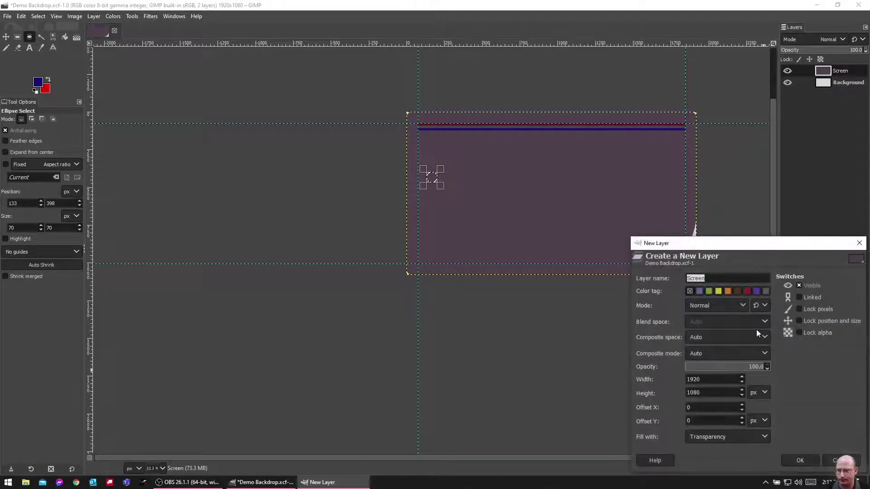
text(Light)
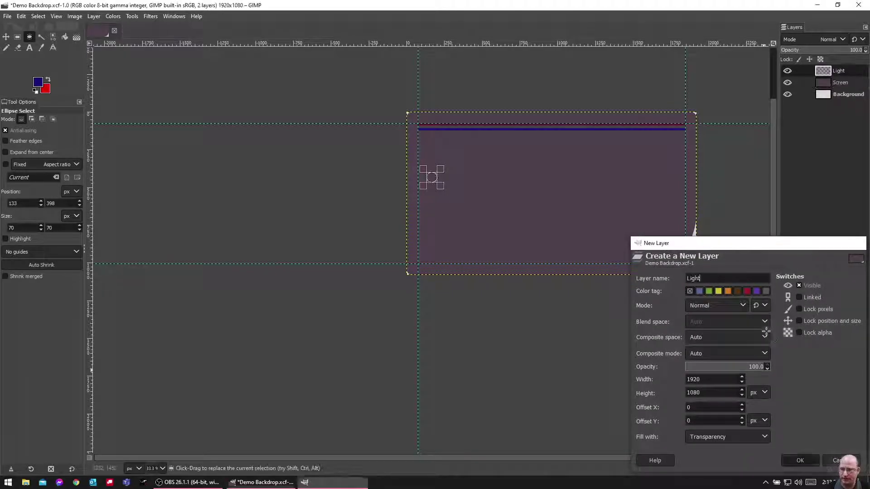
key(Return)
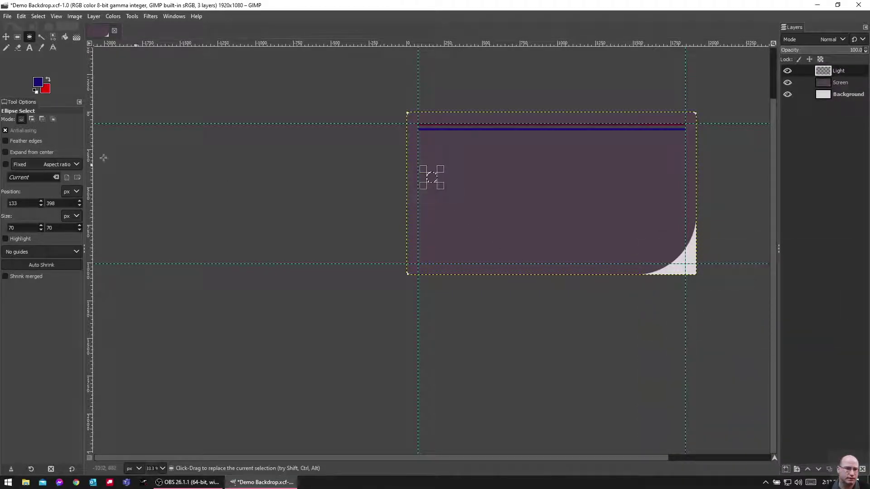
Set the foreground painting colour to pink ee9696
click(38, 83)
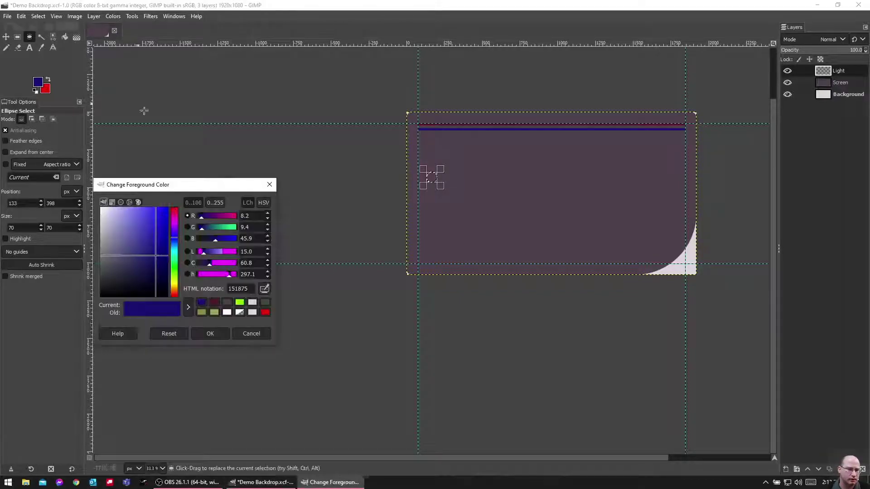
click(264, 313)
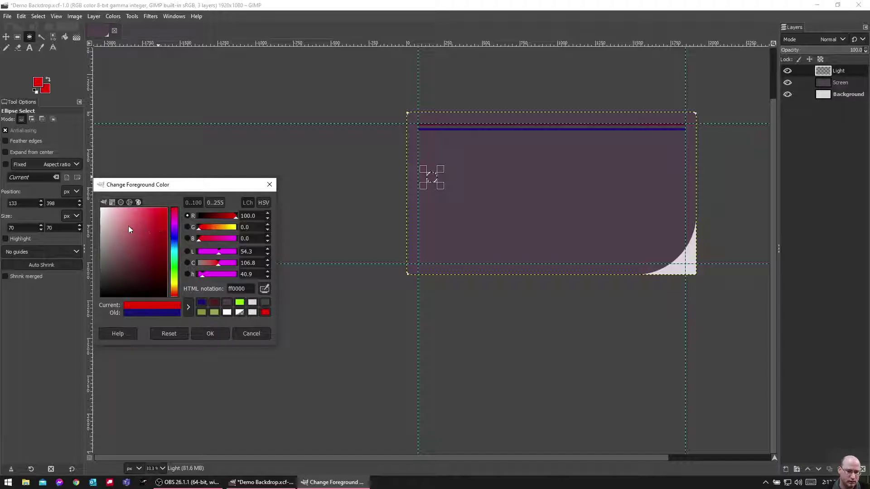
drag(129, 226, 125, 213)
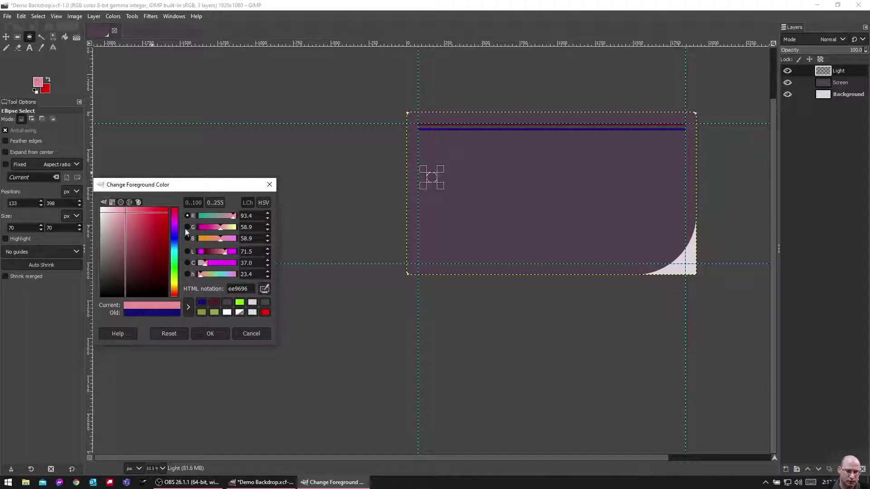
click(210, 333)
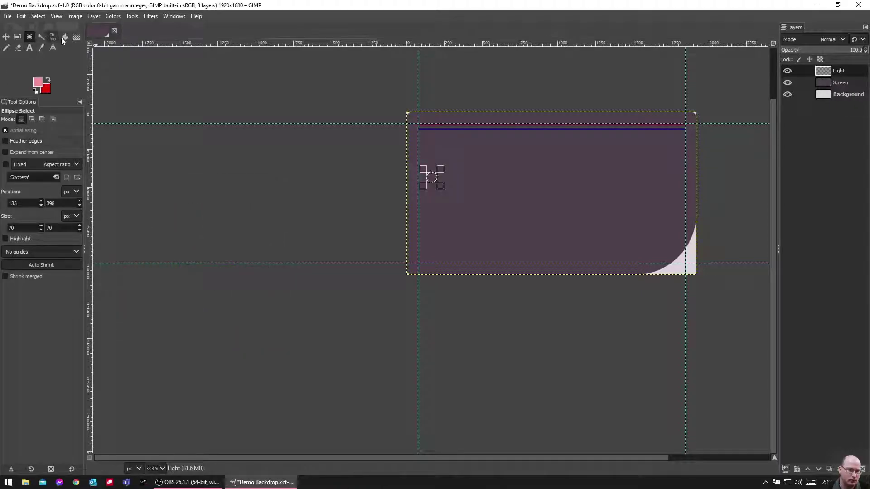
Fill the small circle with a spherical pink-to-red gradient, then set the foreground colour to e57e7e
click(77, 37)
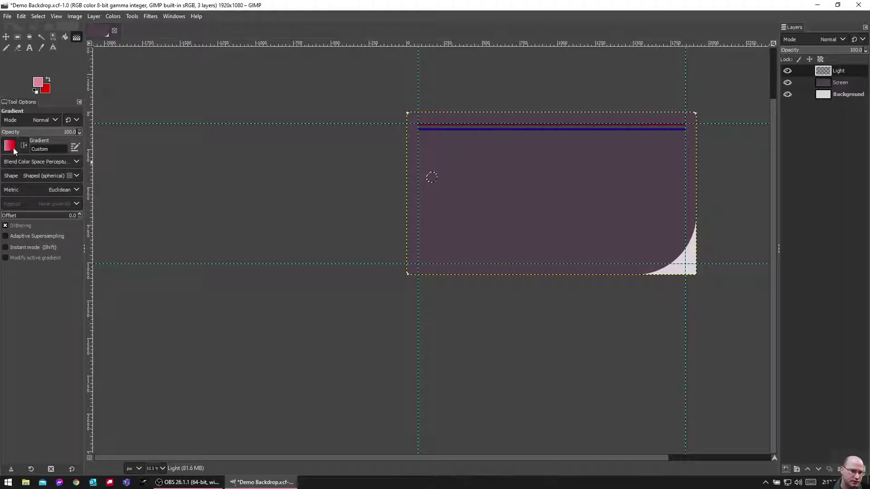
drag(490, 185, 533, 211)
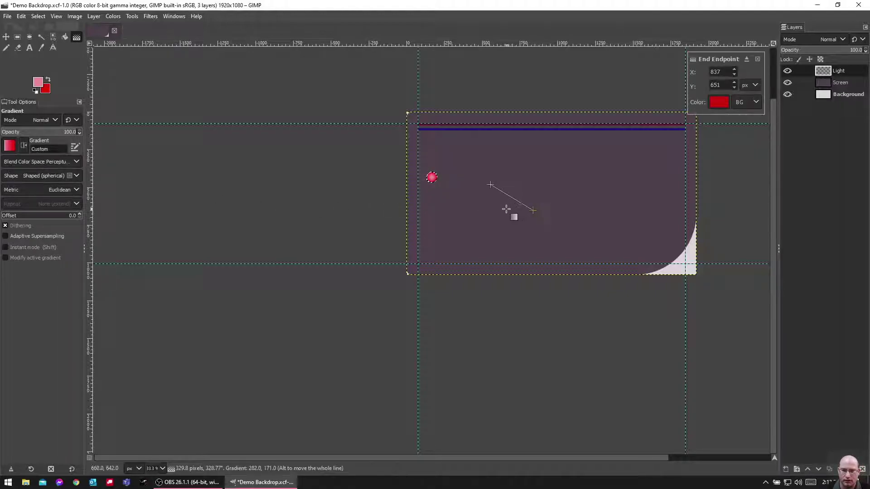
click(37, 85)
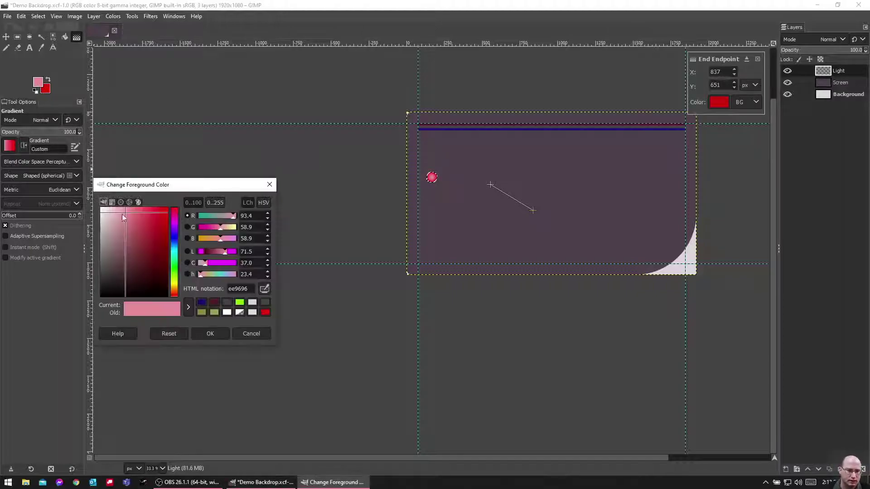
drag(125, 211, 130, 216)
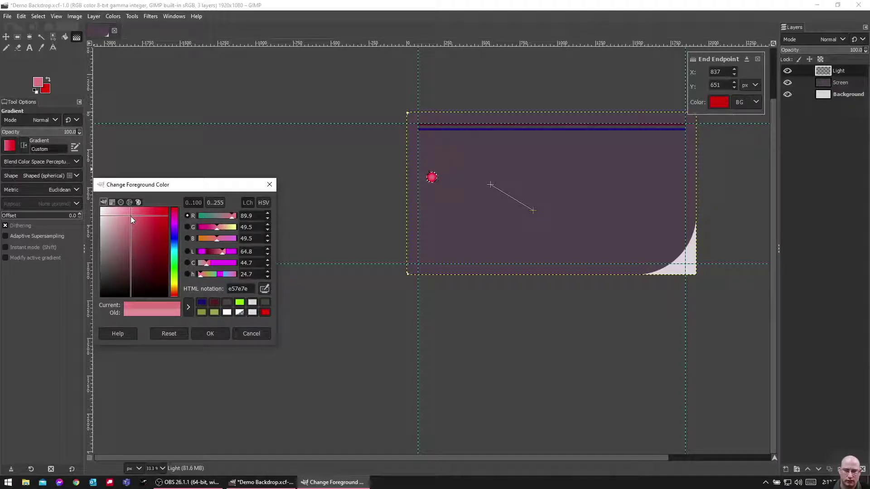
click(226, 332)
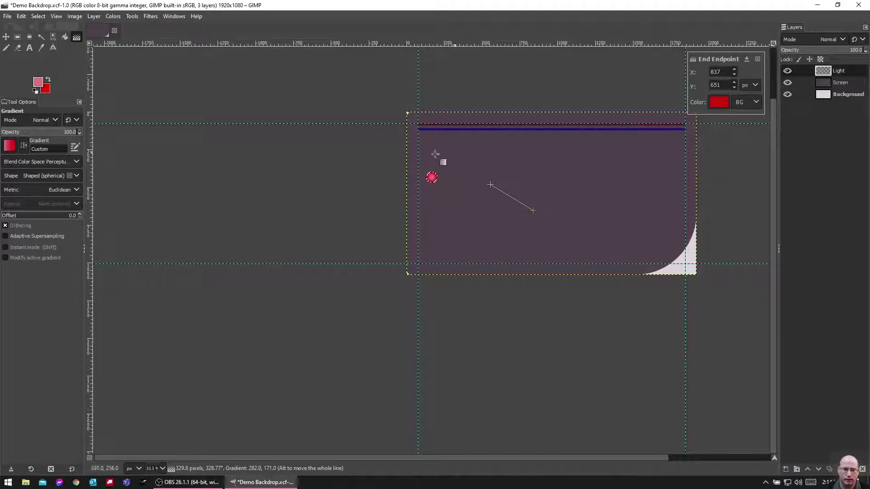
click(18, 37)
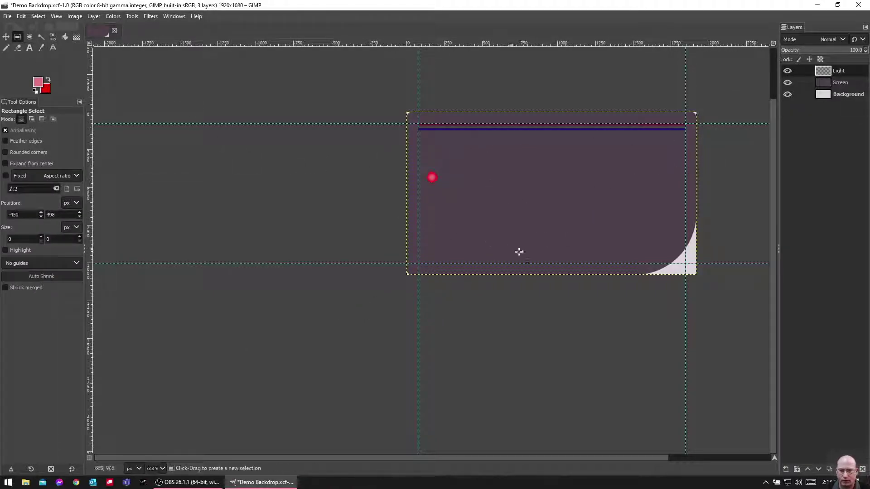
scroll(453, 198, up, 5)
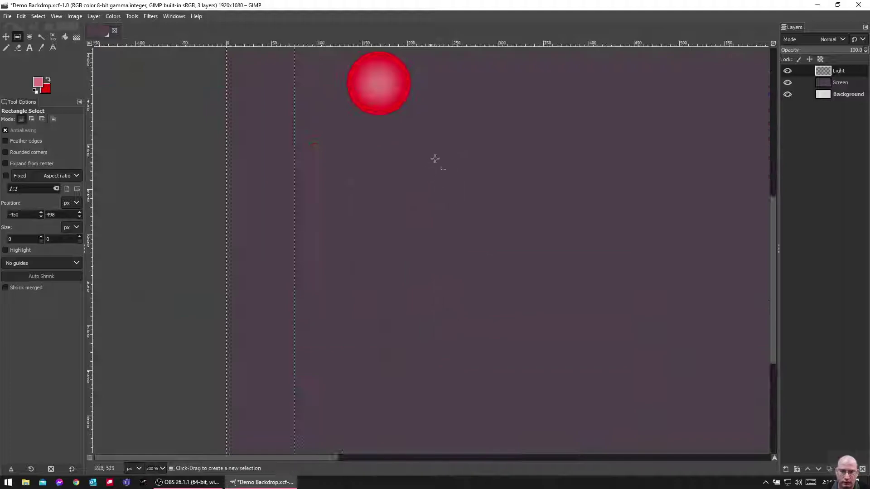
scroll(520, 136, up, 5)
scroll(528, 157, down, 3)
scroll(554, 222, down, 1)
scroll(555, 222, right, 10)
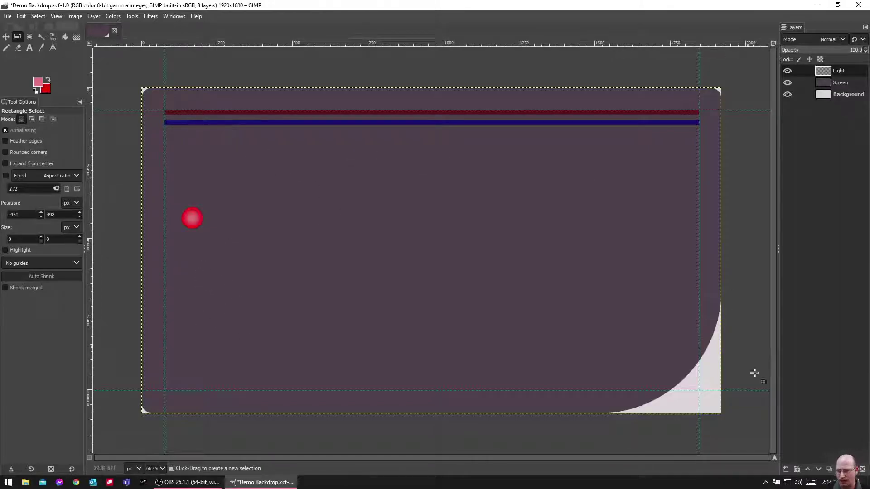
Add a new layer named Zones and make bright green the foreground colour
click(785, 469)
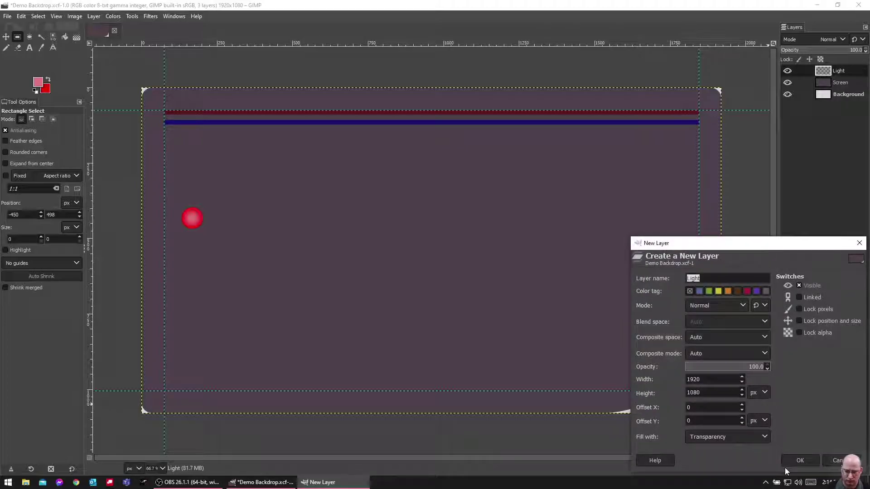
text(Zones)
key(Return)
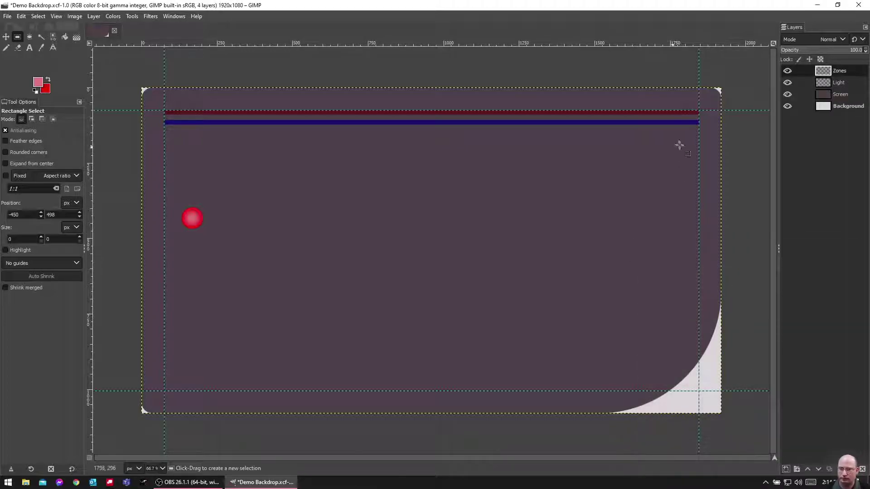
click(38, 82)
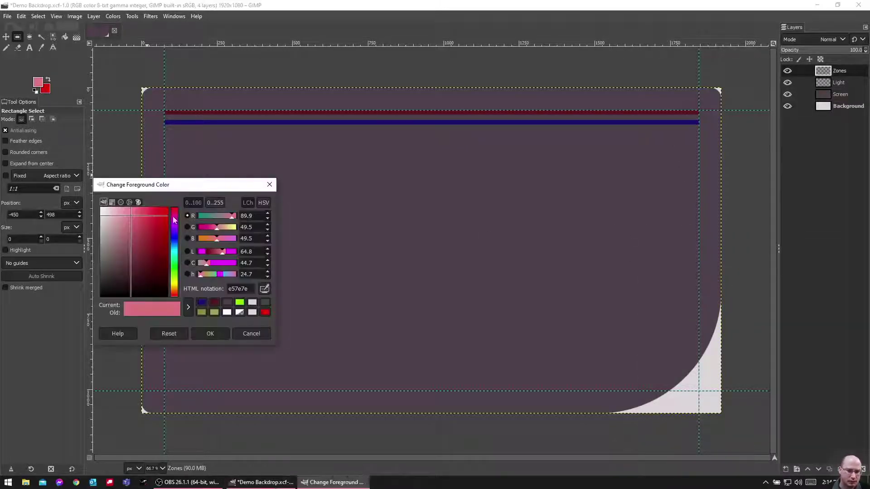
click(239, 302)
click(212, 333)
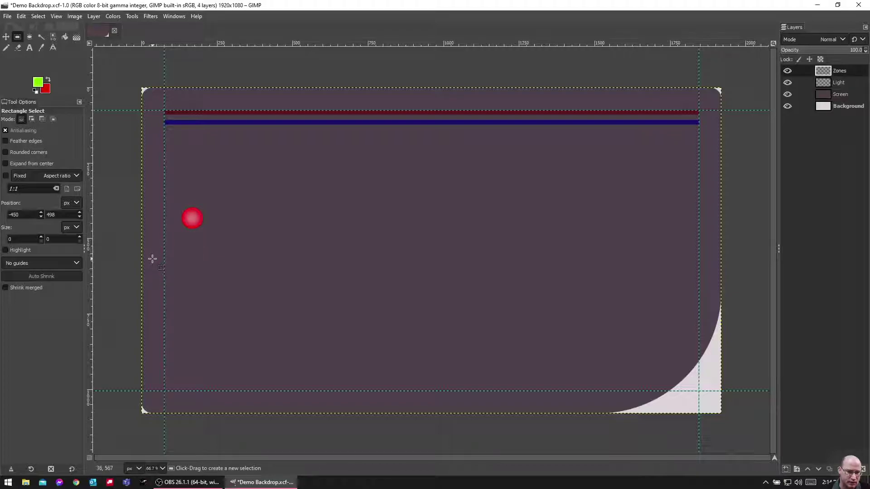
Select a tall rectangle at the backdrop's lower-left, aligning its left edge with the image edge
drag(152, 259, 209, 410)
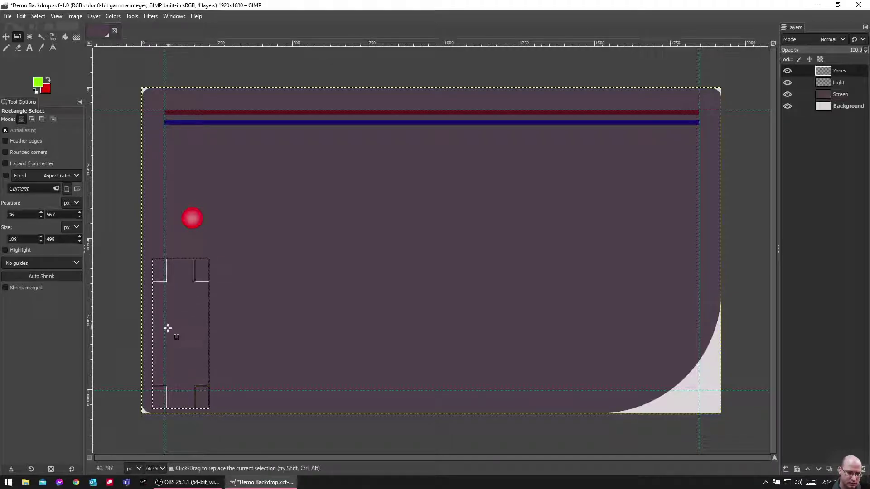
drag(160, 333, 149, 335)
ctrl+scroll(113, 335, up, 6)
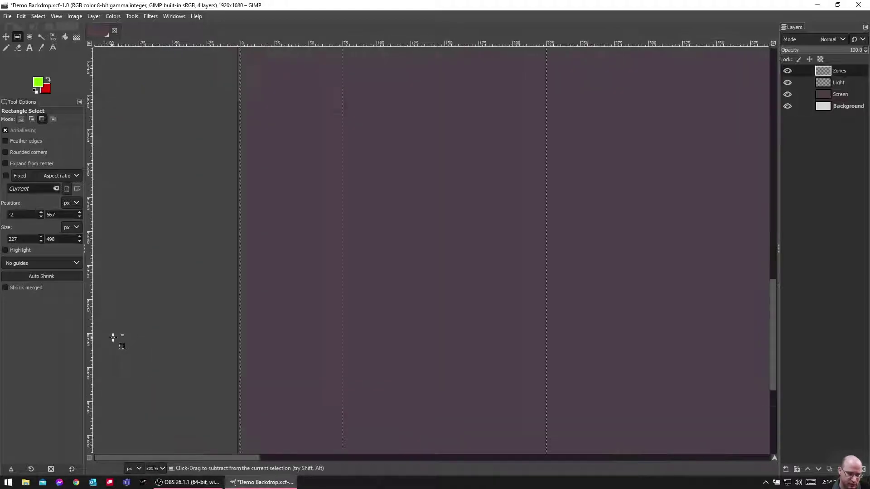
drag(348, 302, 355, 303)
ctrl+scroll(420, 290, down, 6)
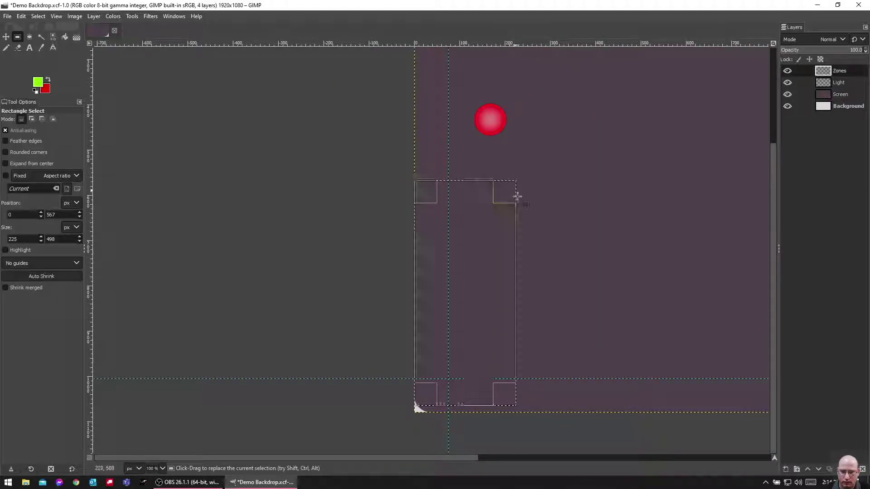
ctrl+scroll(527, 220, down, 3)
ctrl+scroll(527, 221, down, 1)
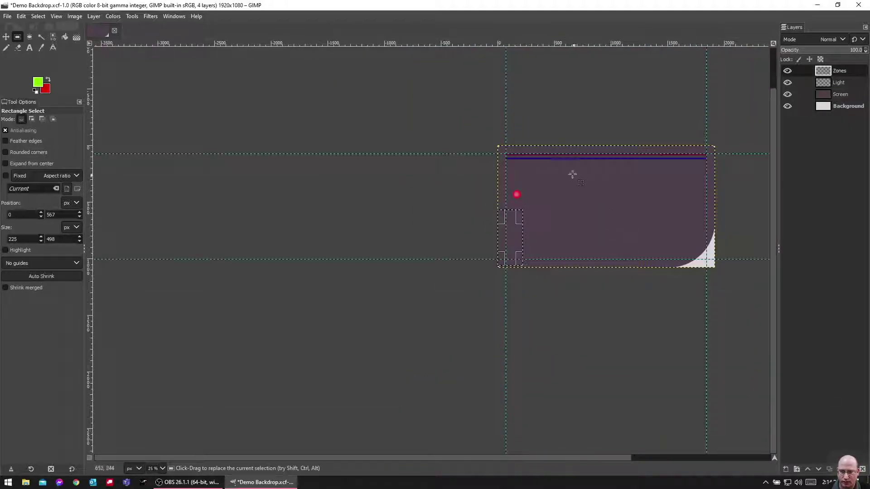
drag(520, 219, 521, 214)
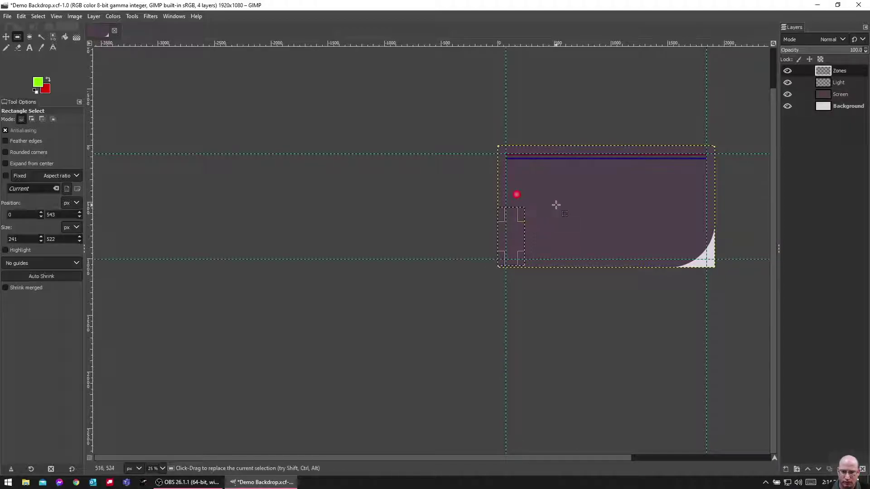
drag(510, 231, 516, 229)
scroll(516, 229, up, 3)
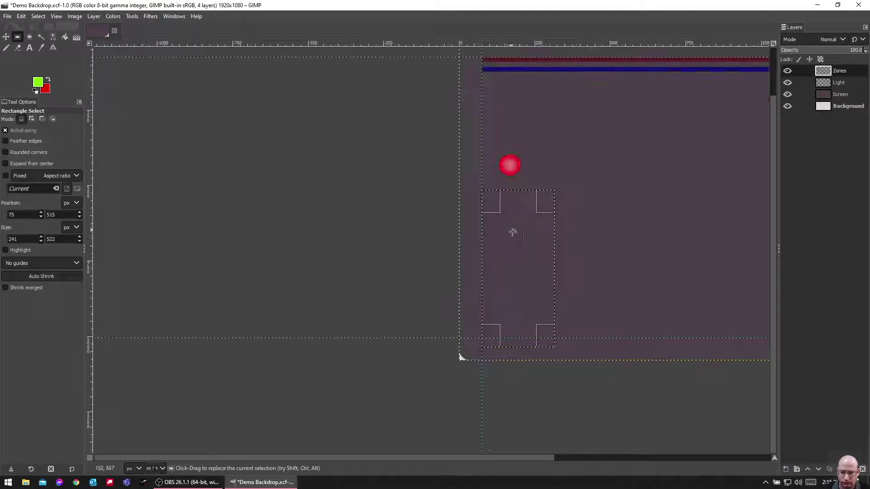
drag(515, 236, 511, 235)
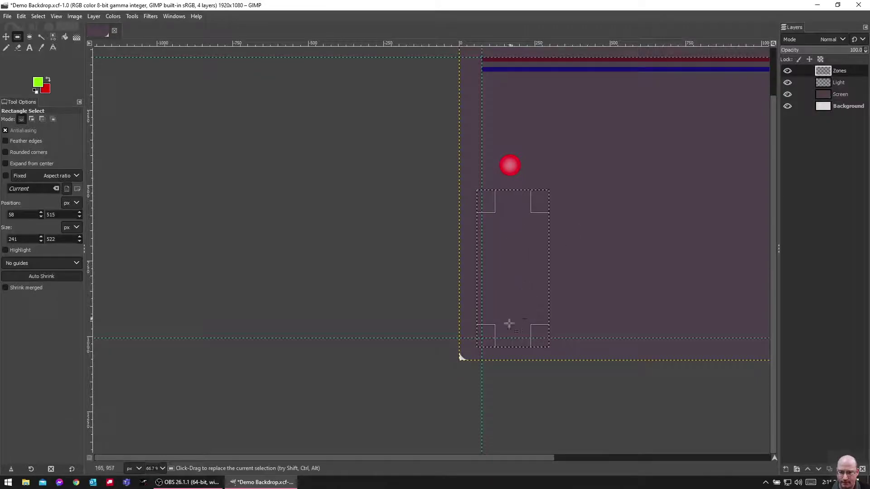
drag(509, 338, 510, 345)
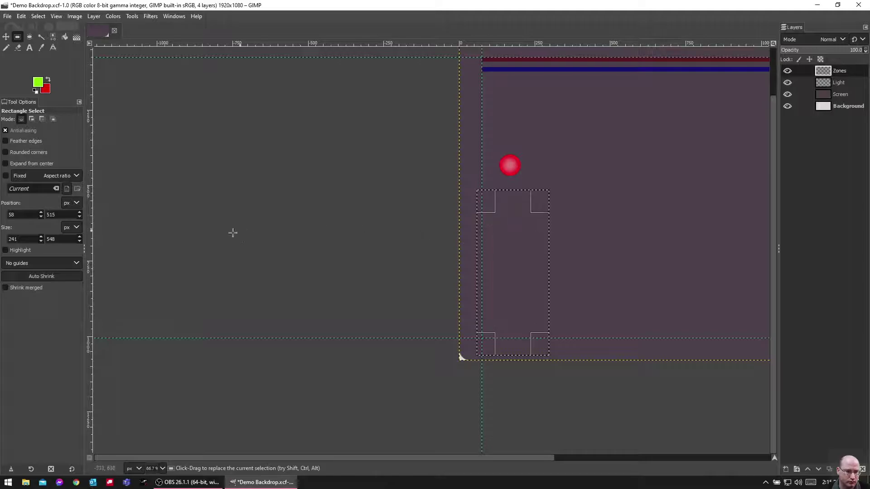
scroll(576, 279, down, 2)
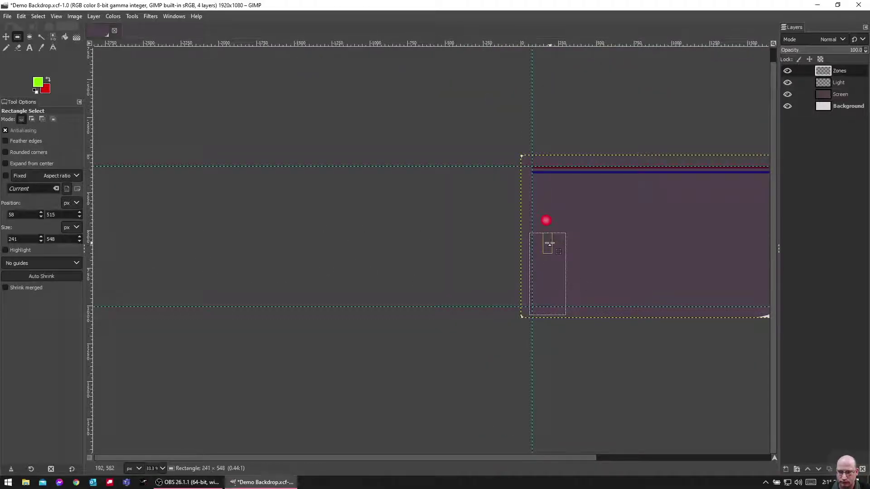
click(549, 245)
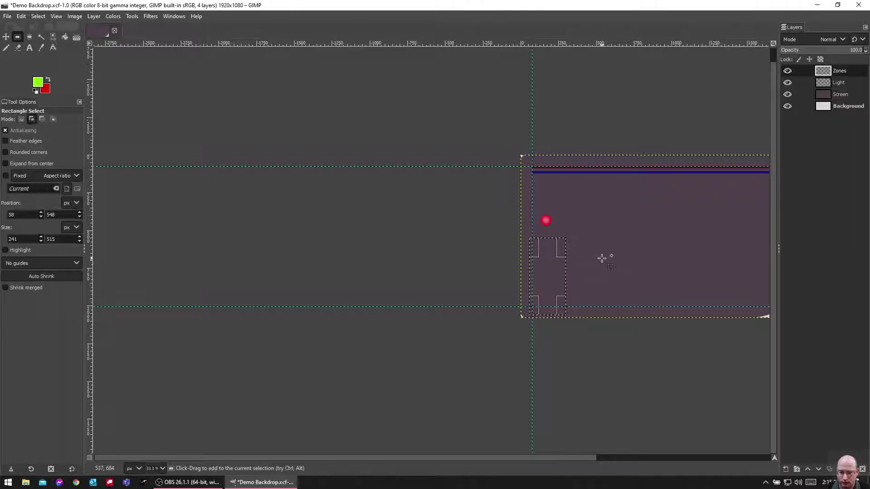
Bucket-fill the selected rectangle with bright green
scroll(602, 258, right, 5)
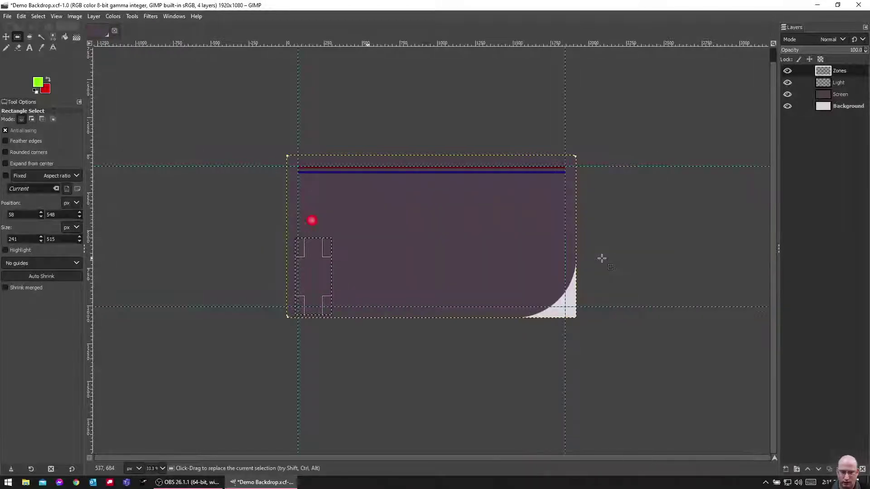
click(65, 37)
click(313, 263)
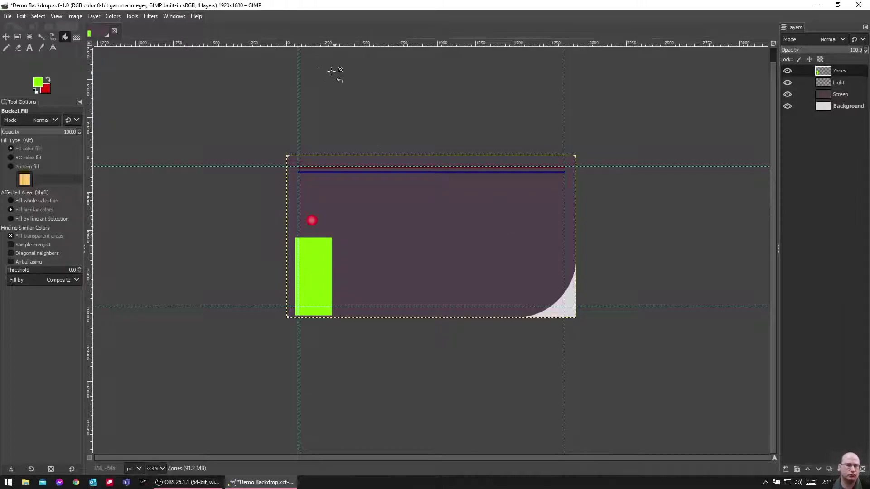
key(ctrl+n)
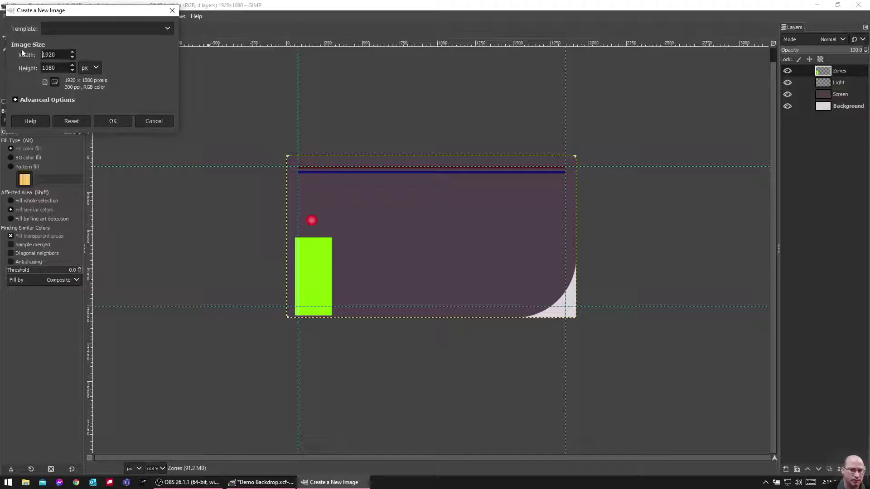
Create the new 1920×1080 image with a solid red fill
click(114, 121)
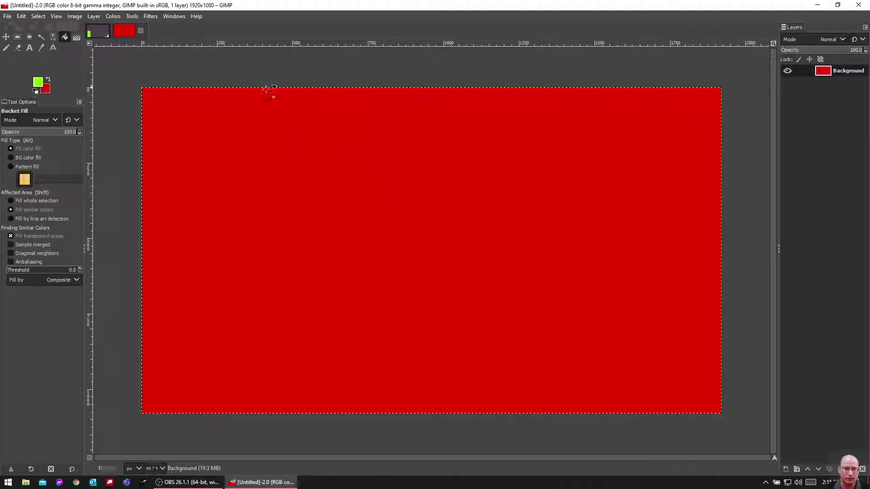
On Demo Backdrop, select a 1463×802 rectangle at 299,124 over the screen area beside the green block
click(100, 33)
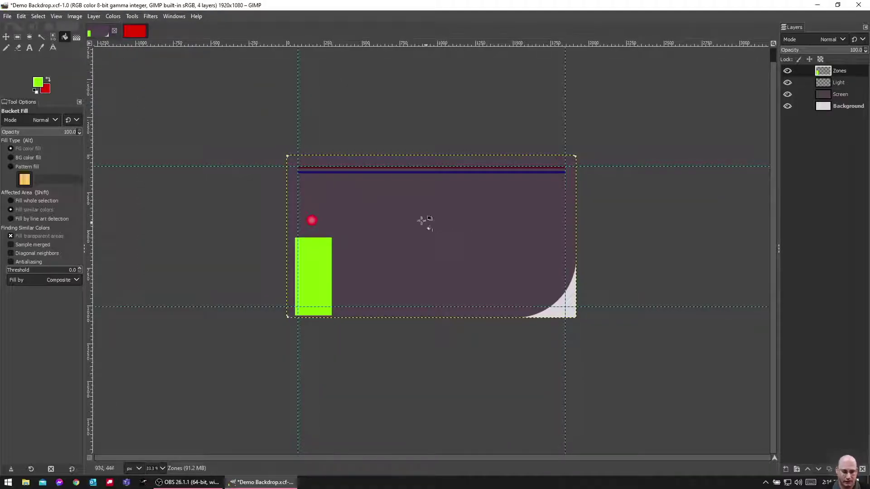
click(18, 38)
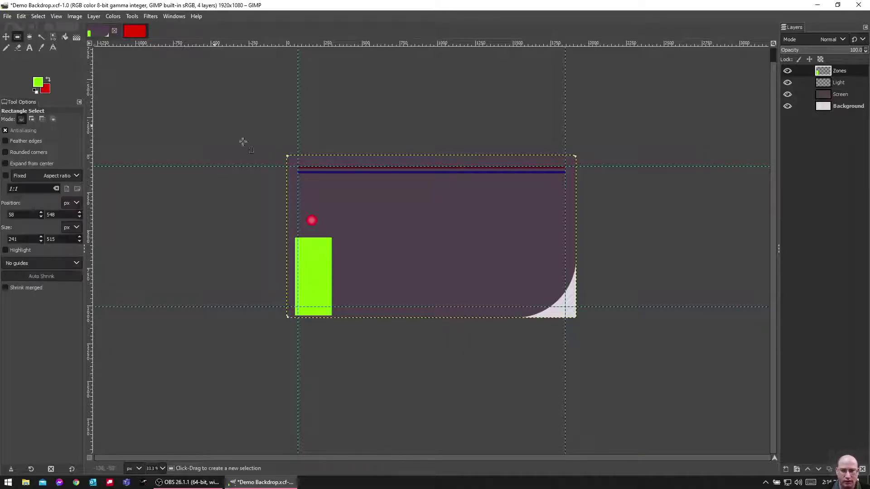
key(1)
scroll(346, 192, up, 1)
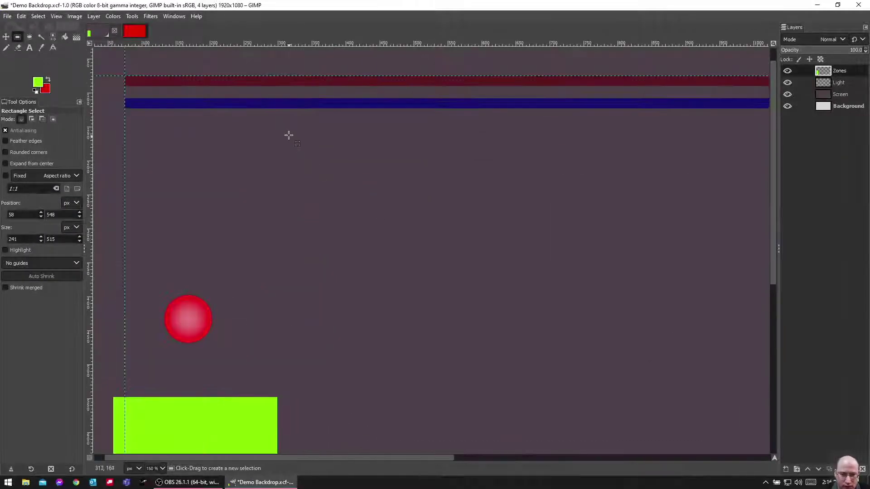
drag(284, 110, 547, 481)
scroll(417, 351, down, 3)
scroll(369, 342, up, 3)
scroll(372, 374, down, 5)
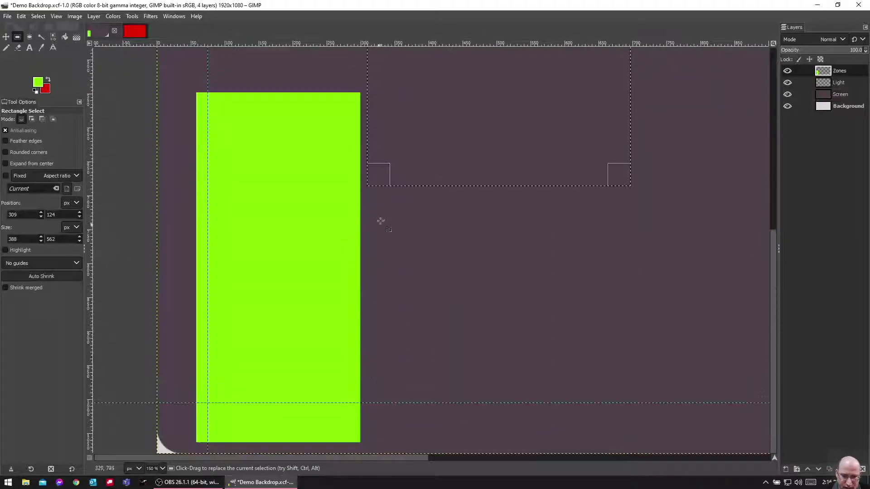
drag(381, 142, 374, 142)
scroll(541, 138, right, 8)
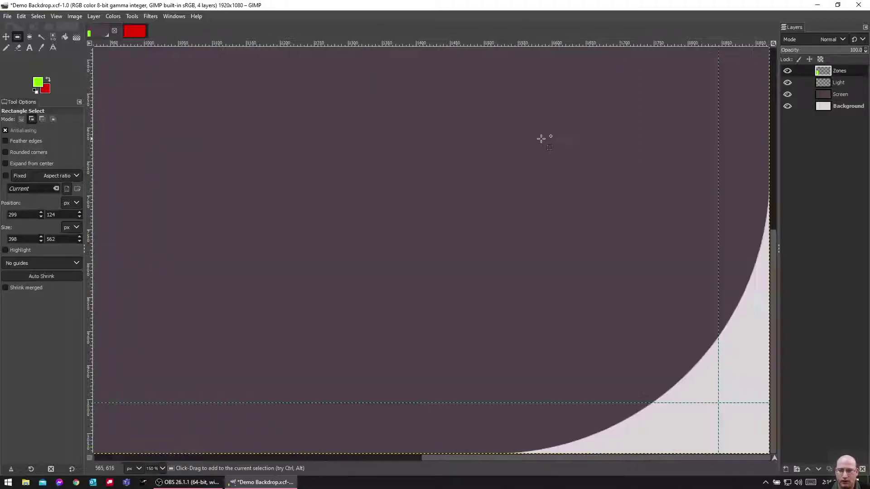
scroll(541, 139, down, 4)
drag(292, 113, 447, 189)
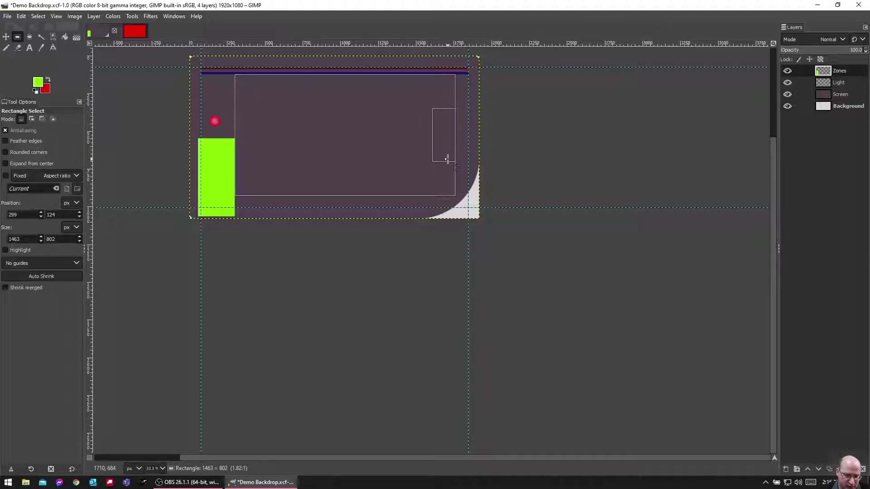
Scale the red untitled image from 1920×1080 down to 1450×816 pixels with the chain locked
click(135, 32)
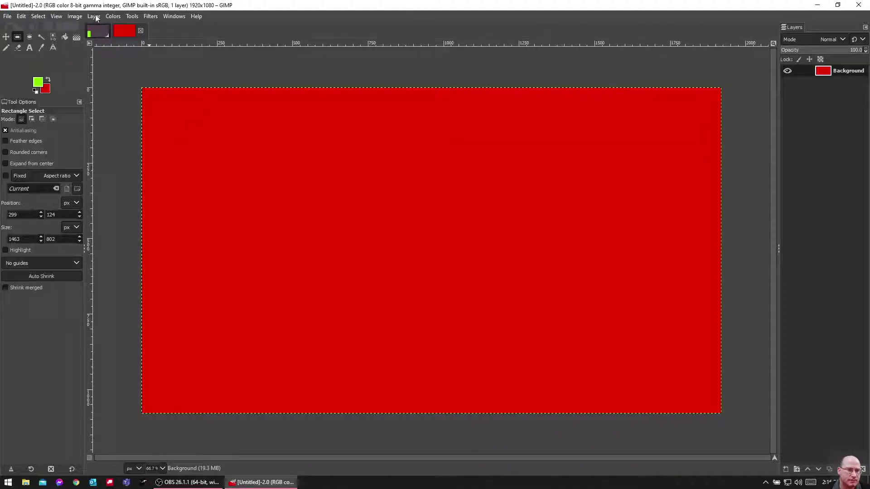
click(74, 17)
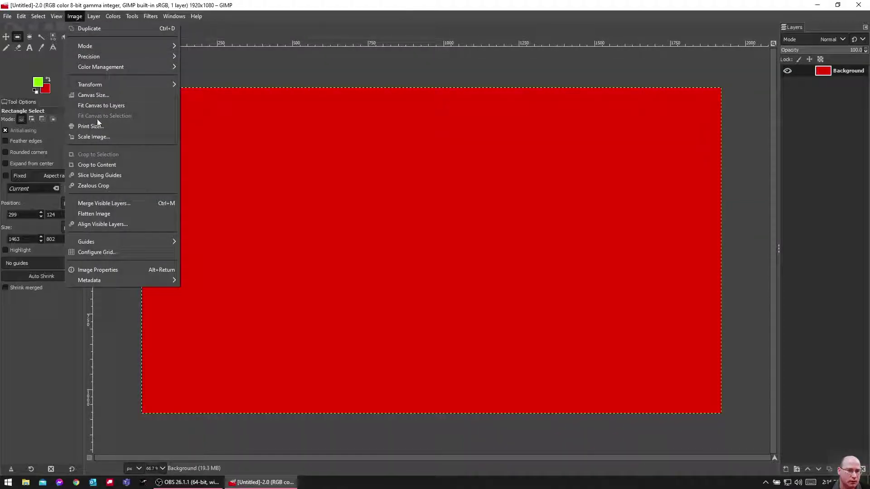
click(96, 136)
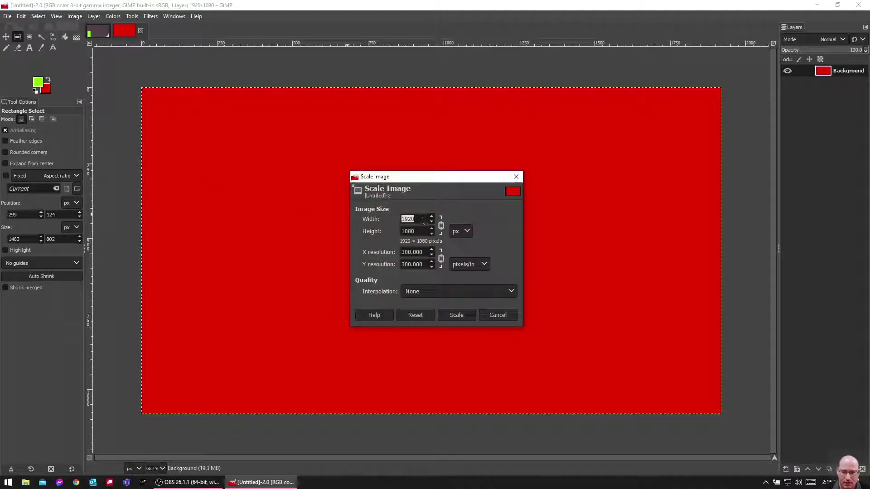
text(1)
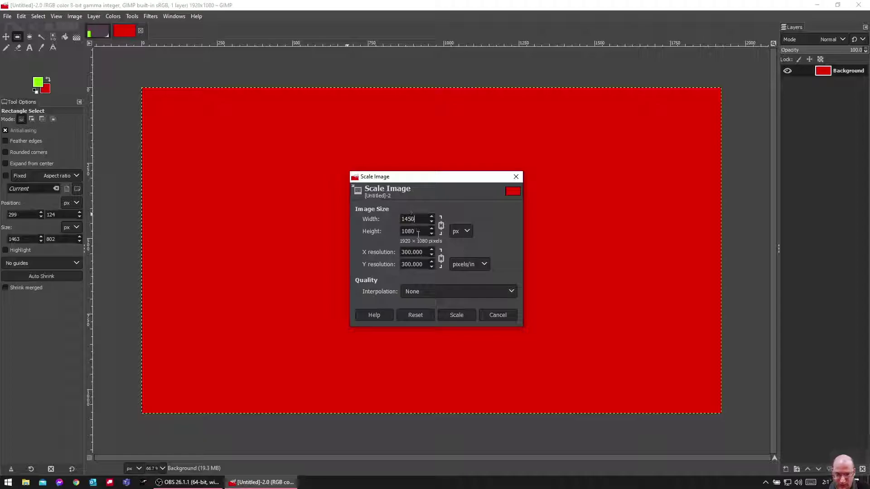
click(418, 232)
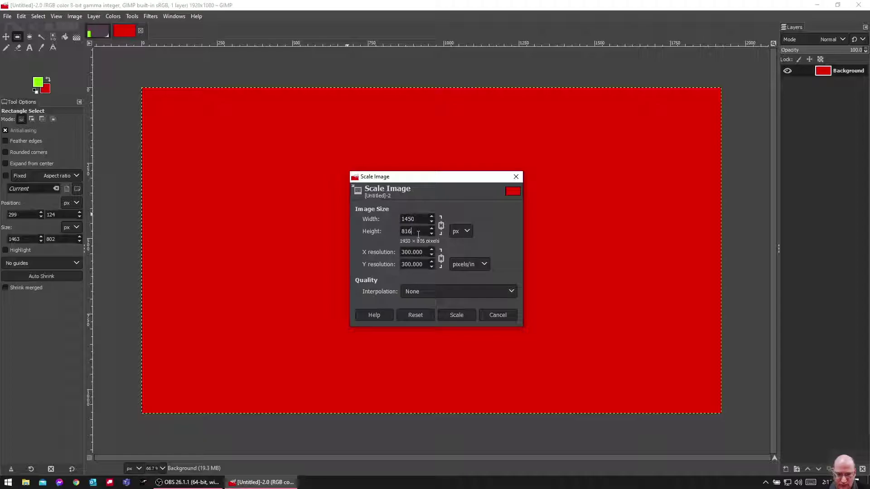
click(455, 314)
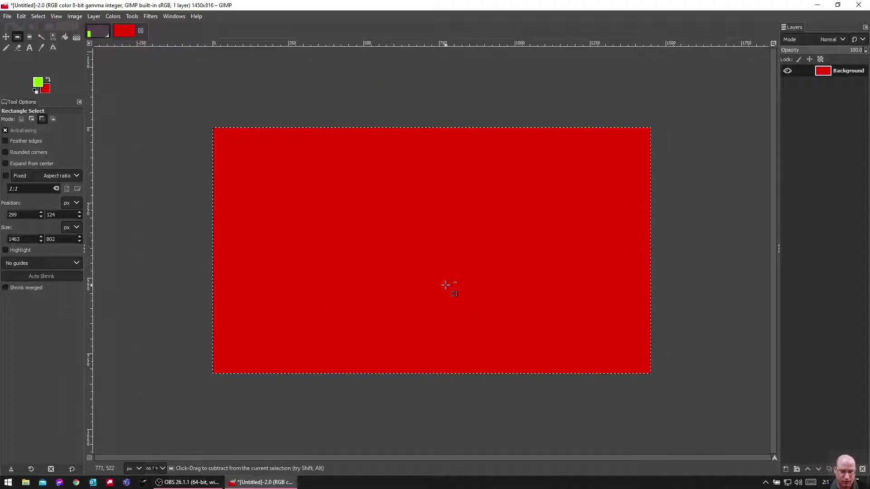
Paste the scaled red image into Demo Backdrop's screen area and anchor it onto the Zones layer
click(98, 31)
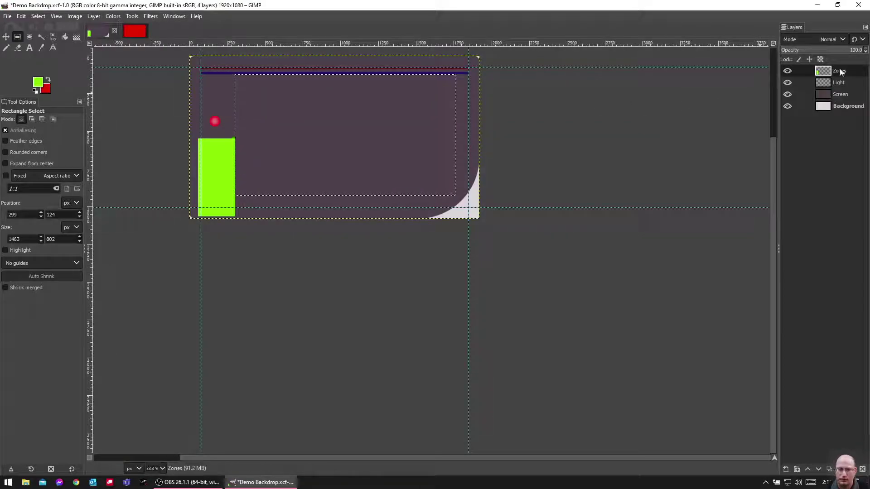
key(ctrl+v)
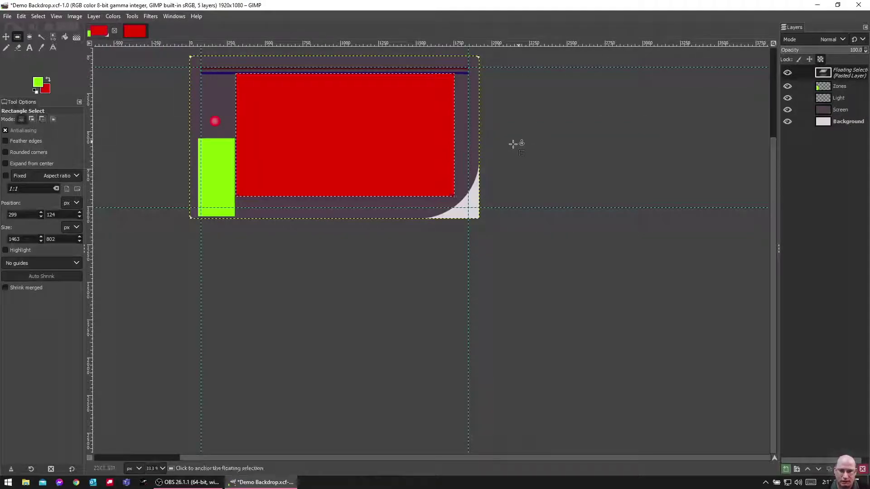
drag(300, 133, 306, 138)
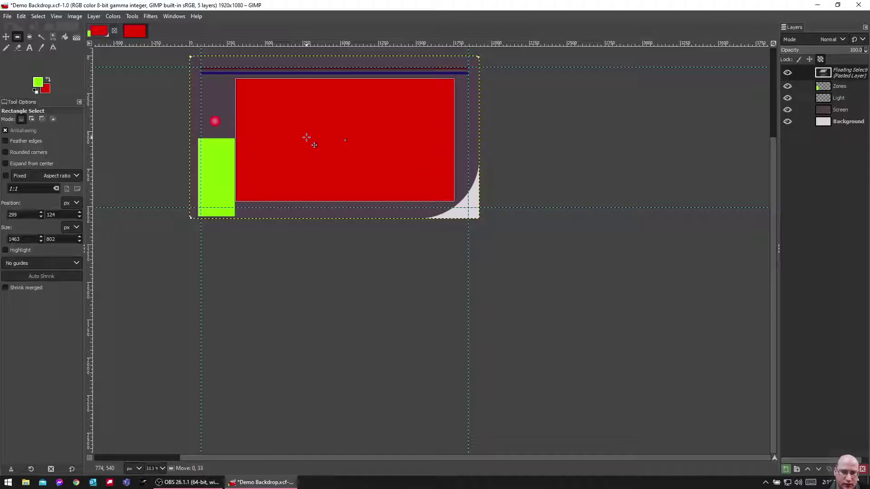
ctrl+scroll(229, 164, up, 4)
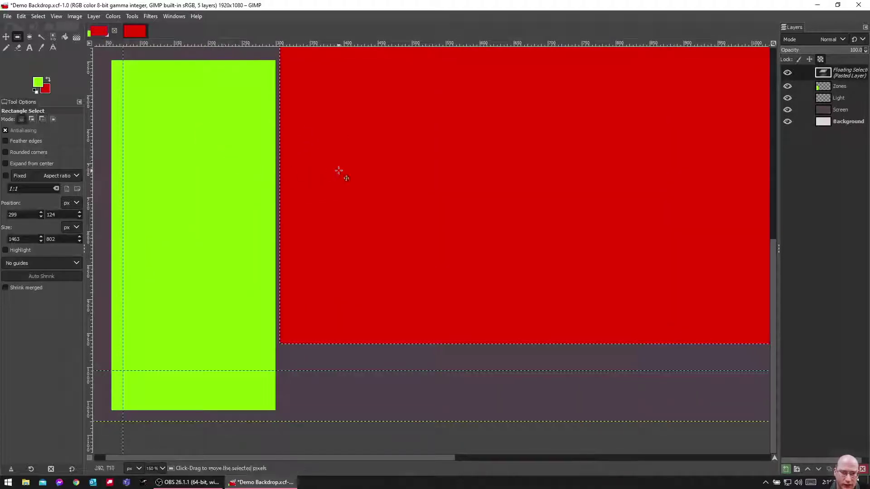
key(ctrl)
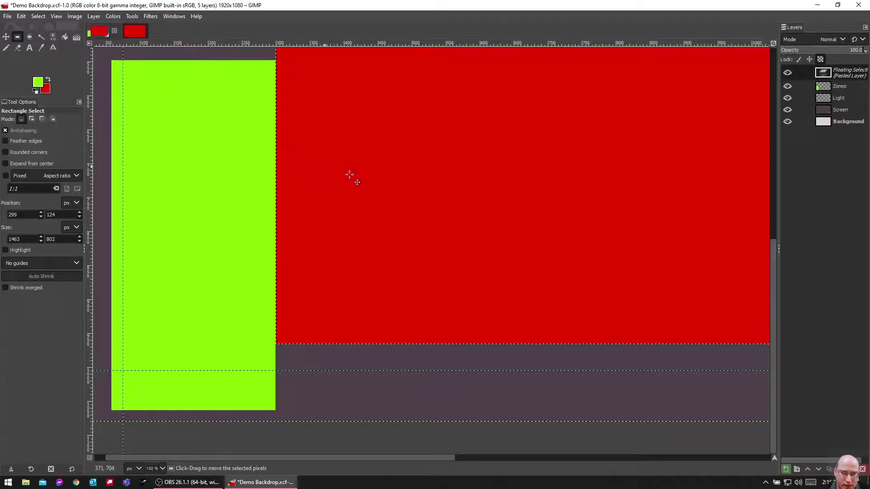
ctrl+scroll(418, 186, down, 3)
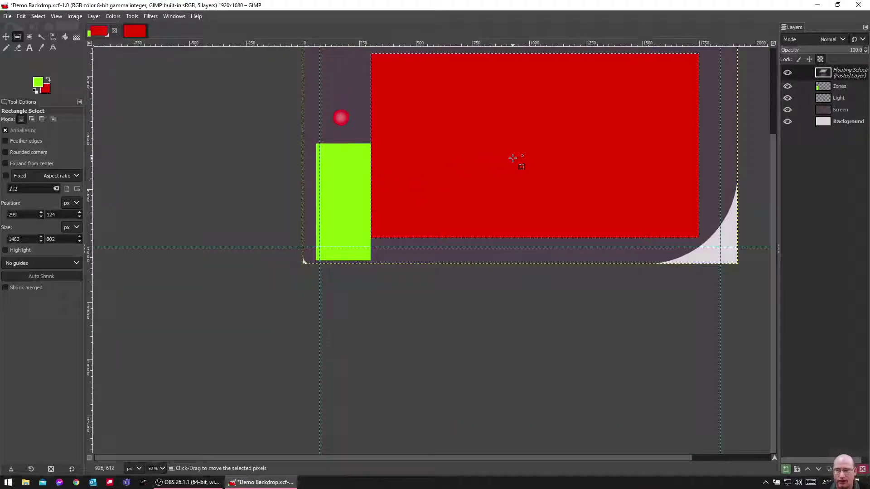
scroll(507, 155, up, 3)
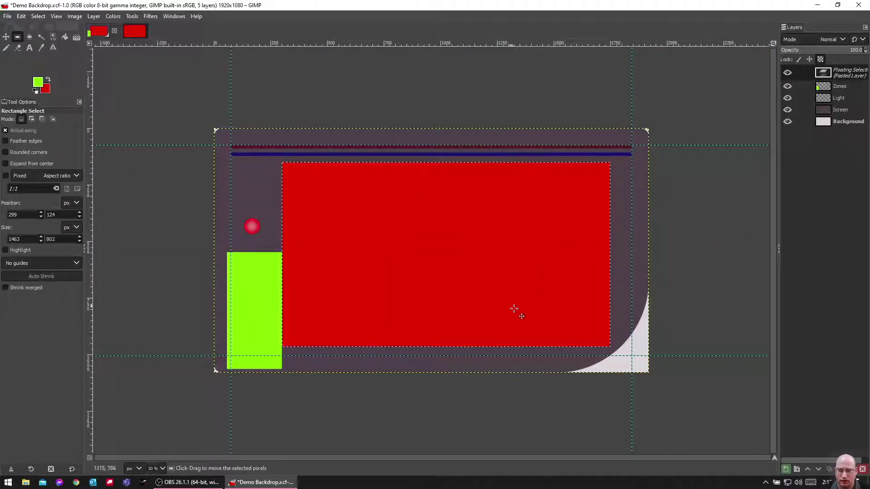
click(623, 217)
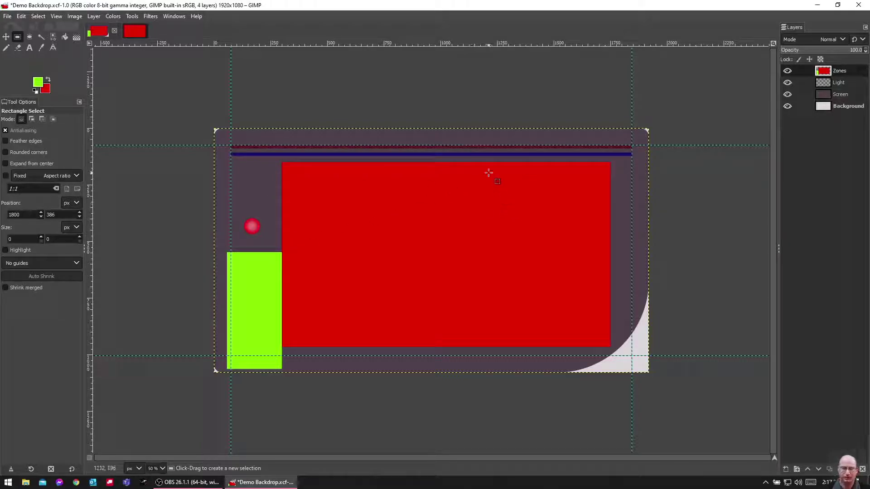
With the Zones layer hidden, export the backdrop as Demo Backdrop.png
click(787, 71)
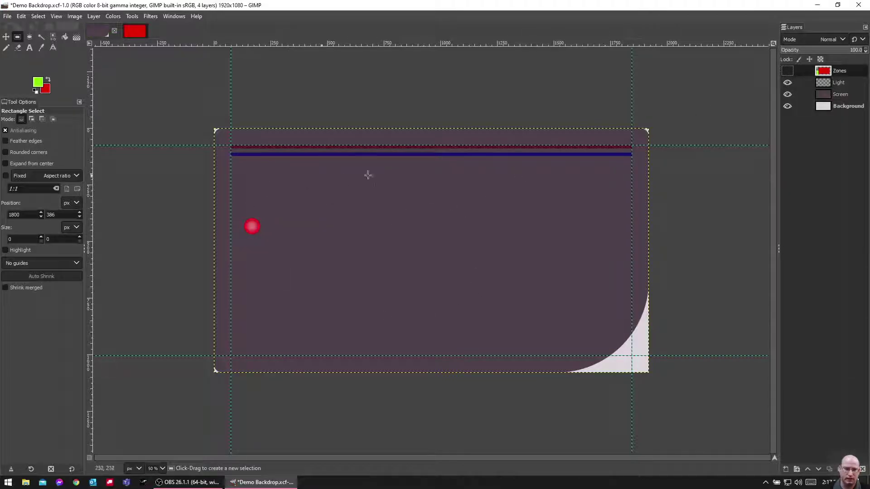
click(8, 16)
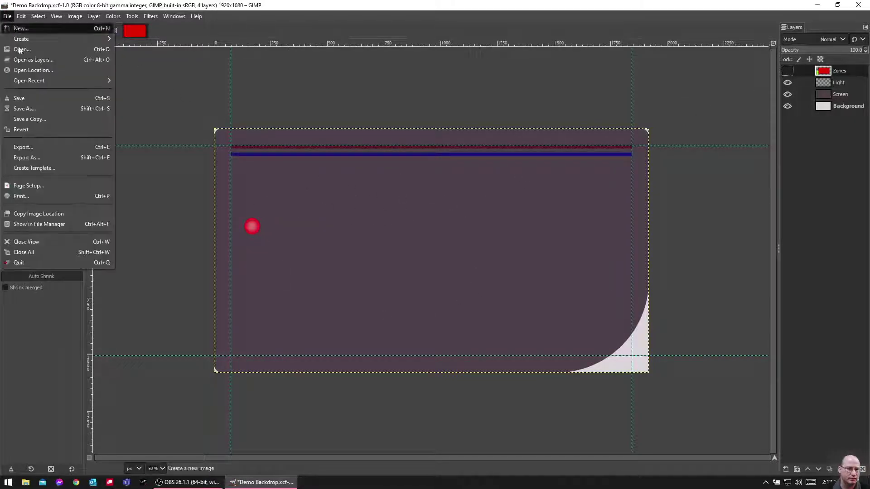
click(40, 162)
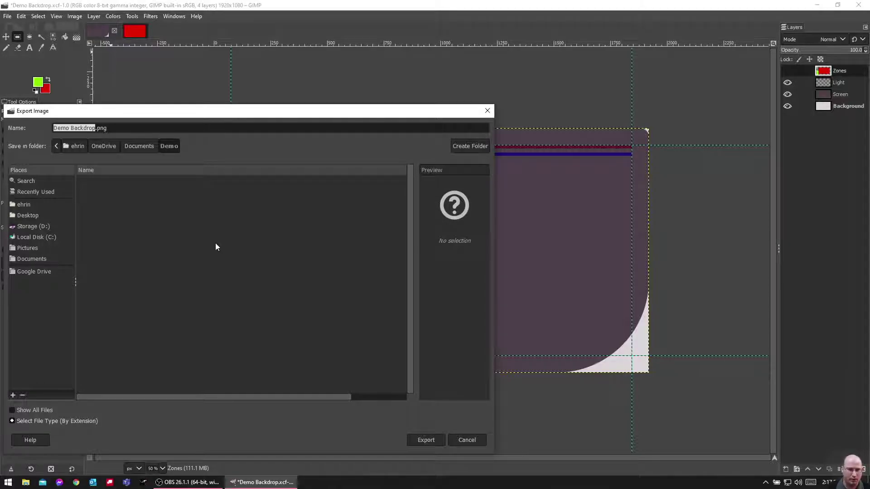
key(Return)
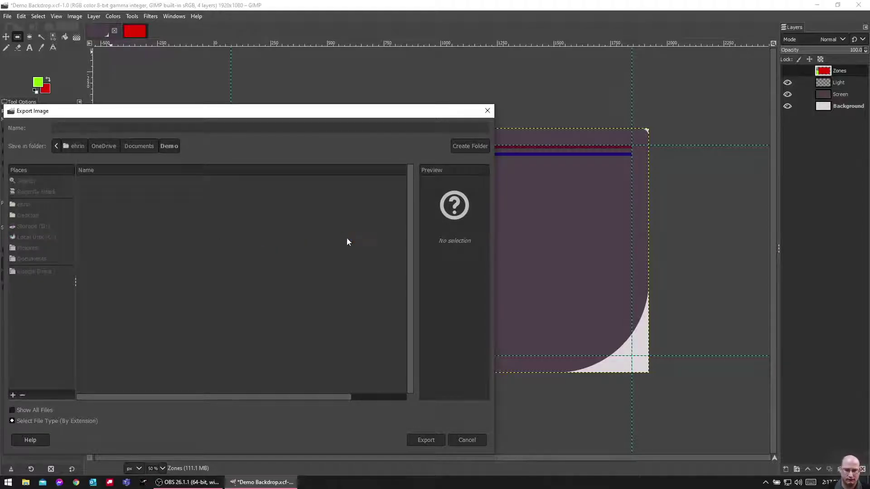
click(444, 346)
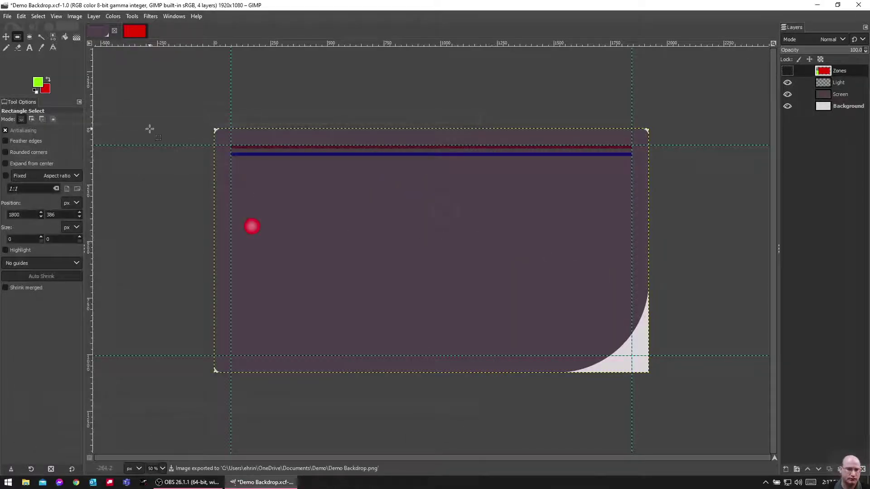
Show the Zones layer, export as Demo Backdrop Zones.png, then switch to OBS Studio
click(787, 71)
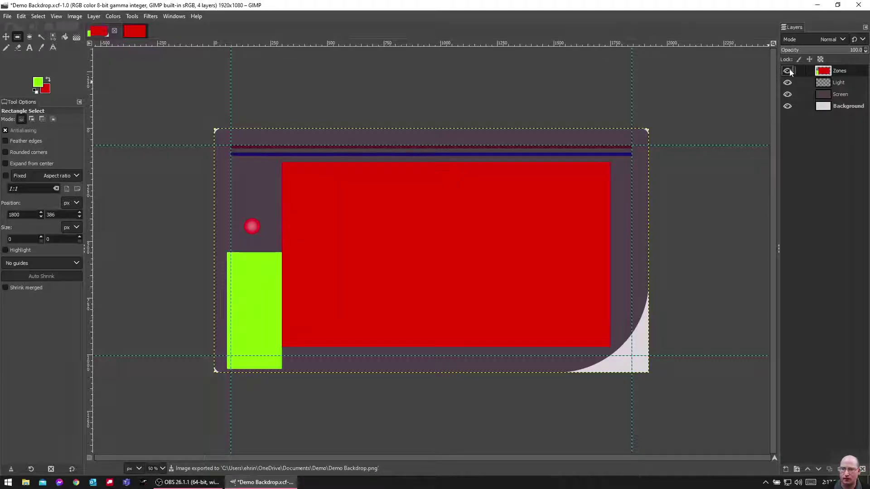
click(7, 17)
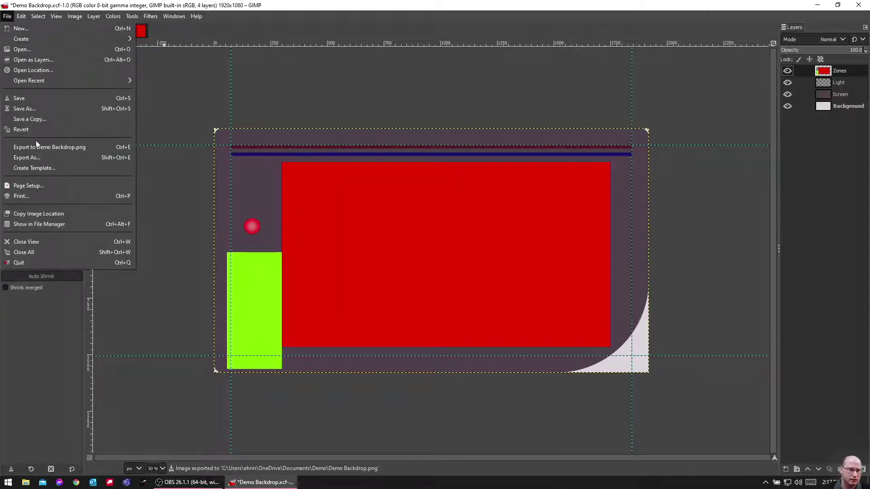
click(37, 157)
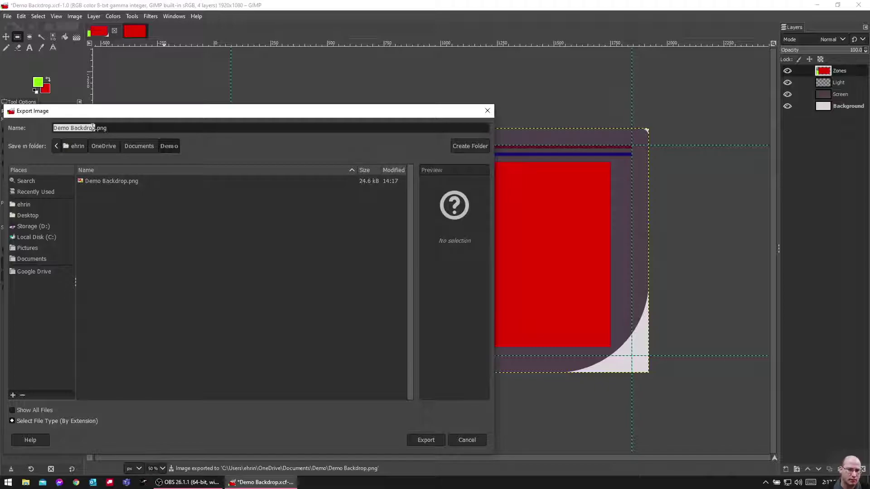
click(93, 128)
key(Right)
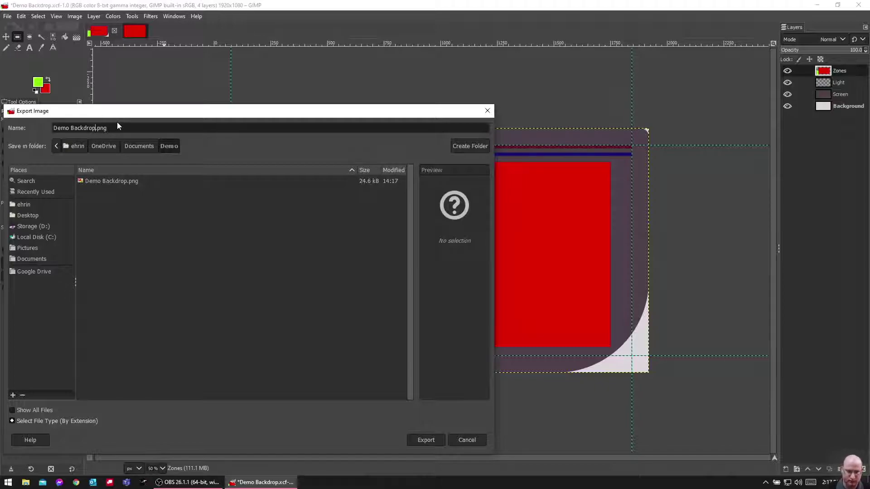
key(Return)
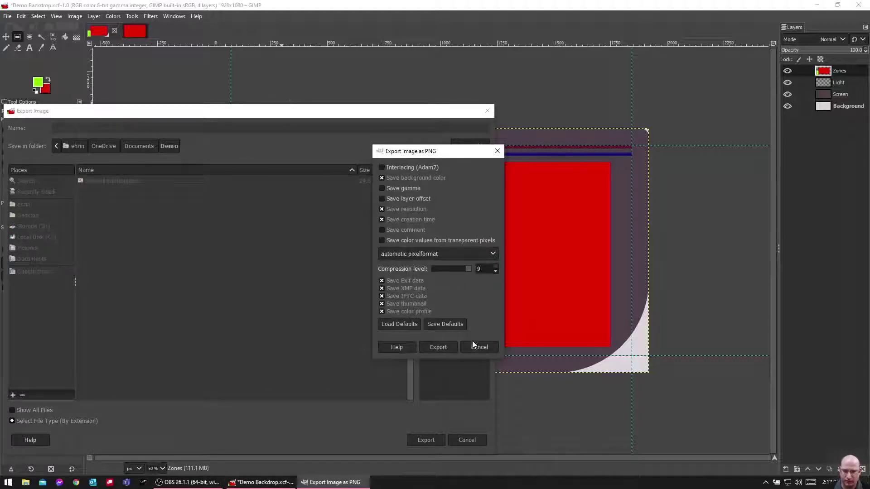
click(447, 347)
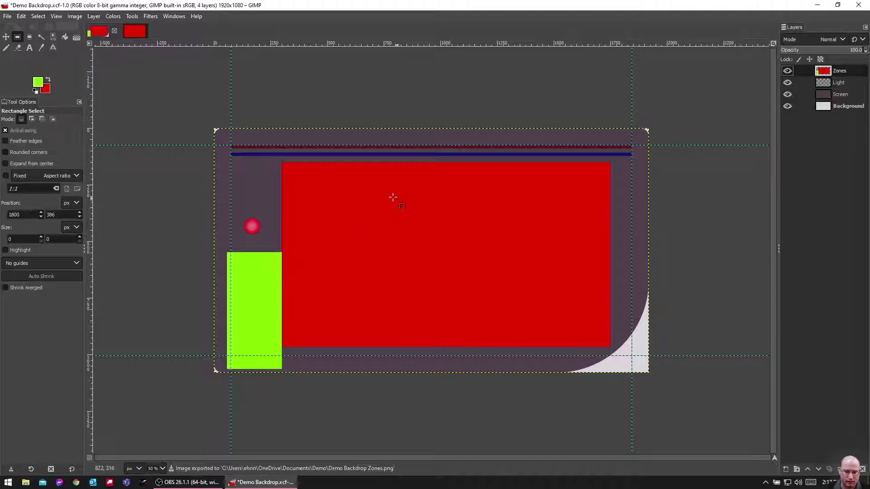
scroll(289, 248, up, 6)
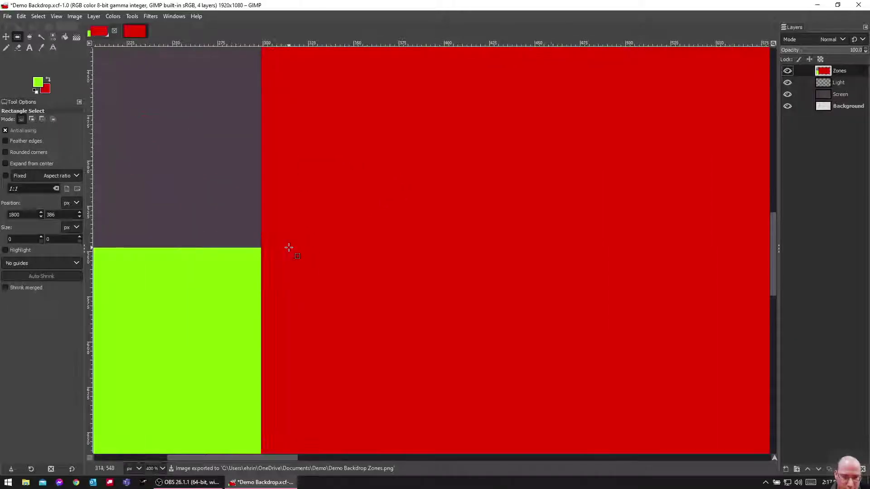
scroll(288, 248, down, 4)
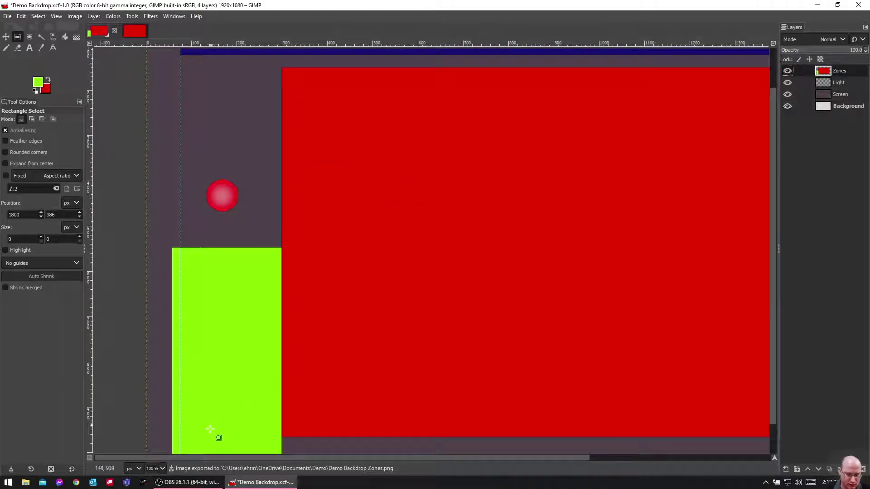
click(188, 483)
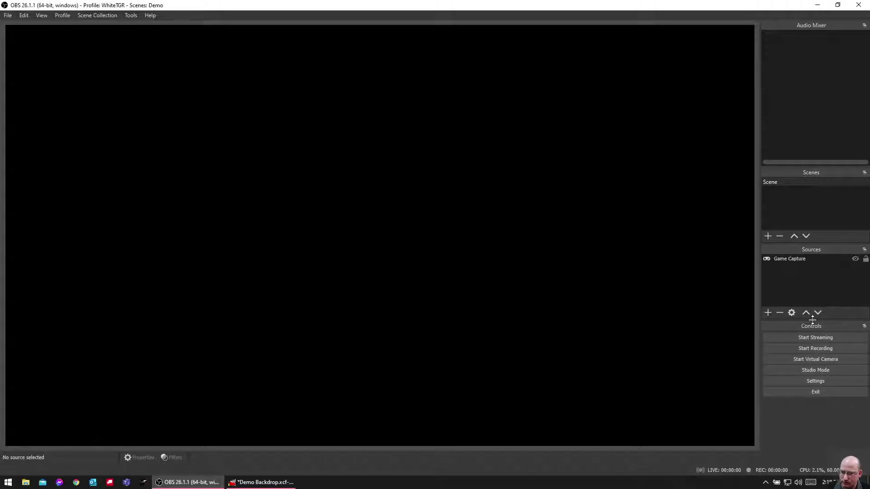
Add an Image source named Zones that loads Demo Backdrop Zones.png from the Documents\Demo folder
drag(811, 320, 782, 386)
click(768, 379)
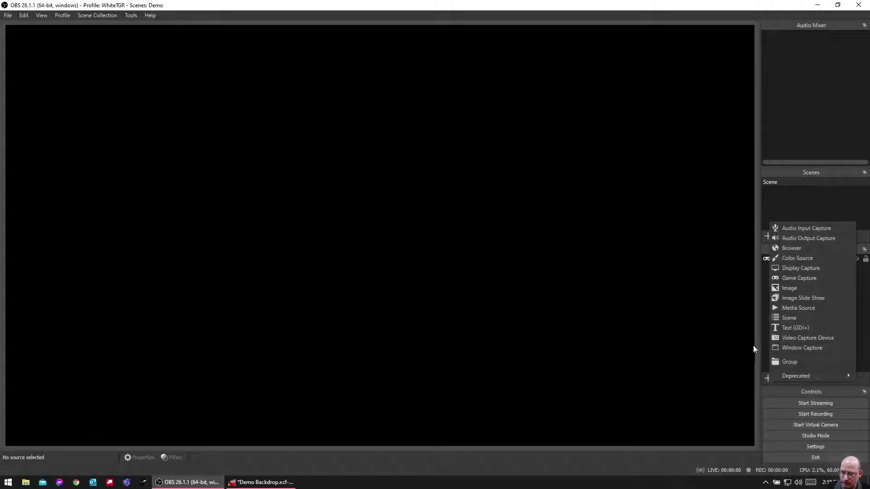
click(797, 290)
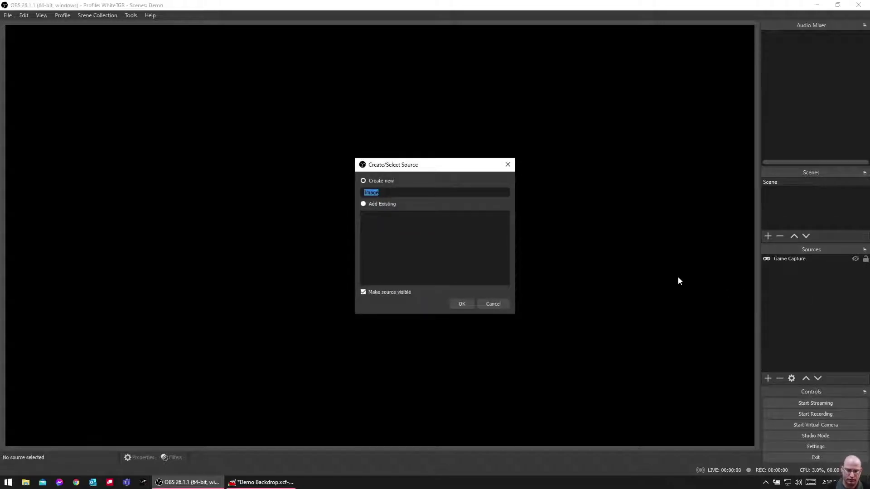
text(Zones)
key(Return)
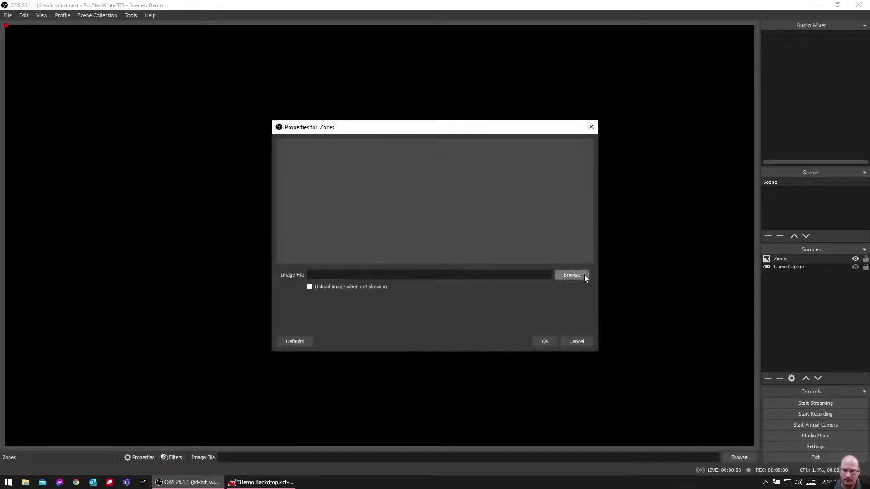
click(584, 275)
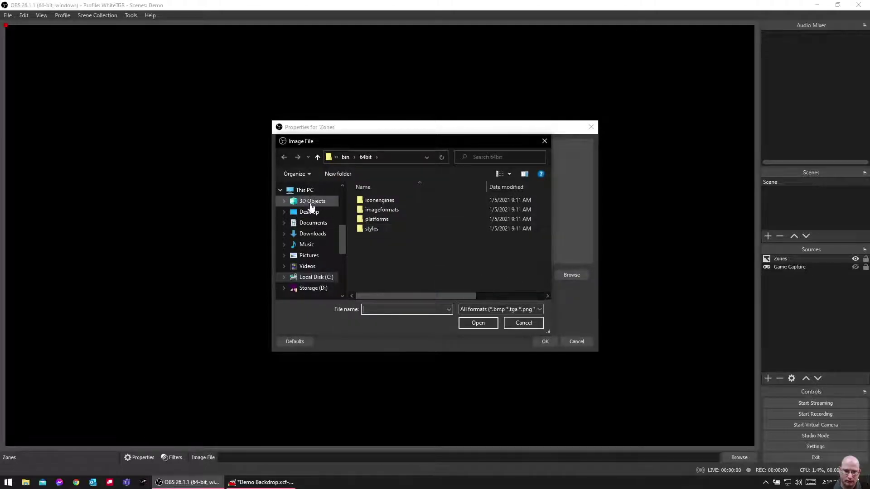
click(314, 223)
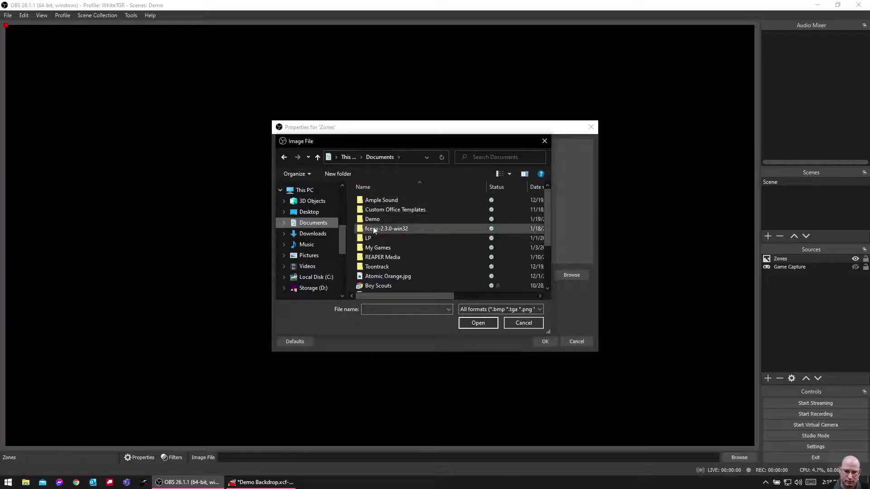
double_click(378, 219)
click(380, 209)
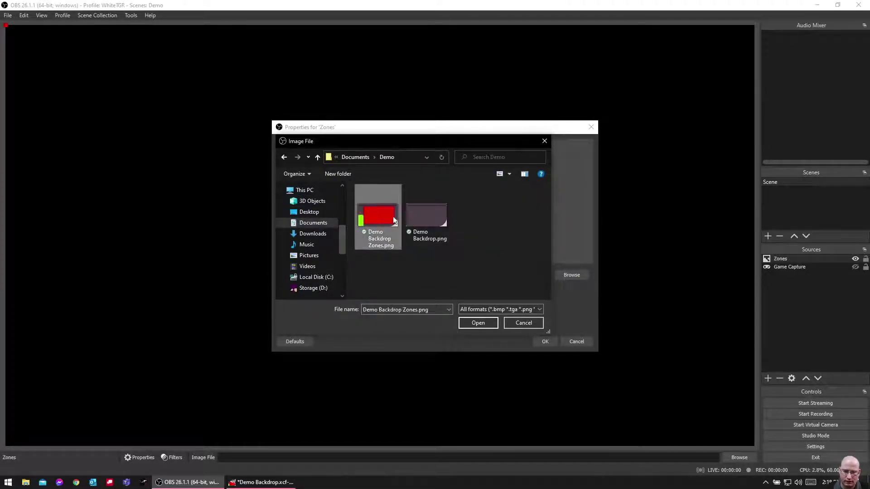
click(474, 322)
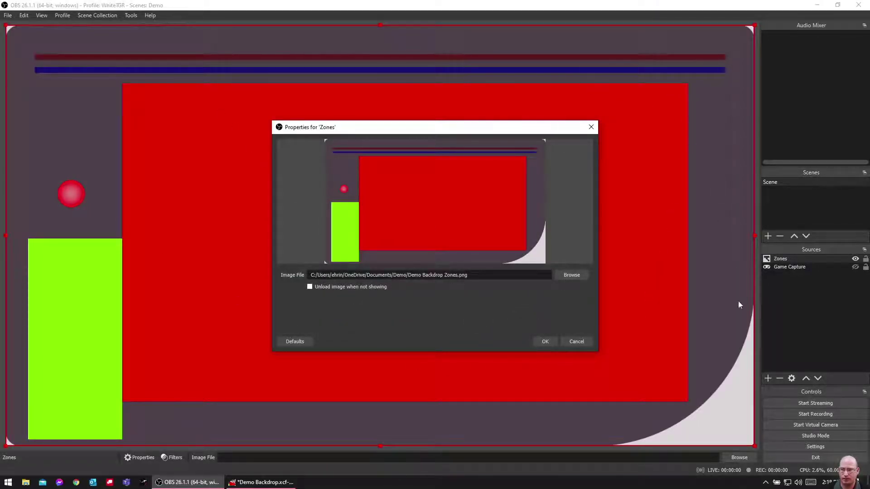
click(757, 69)
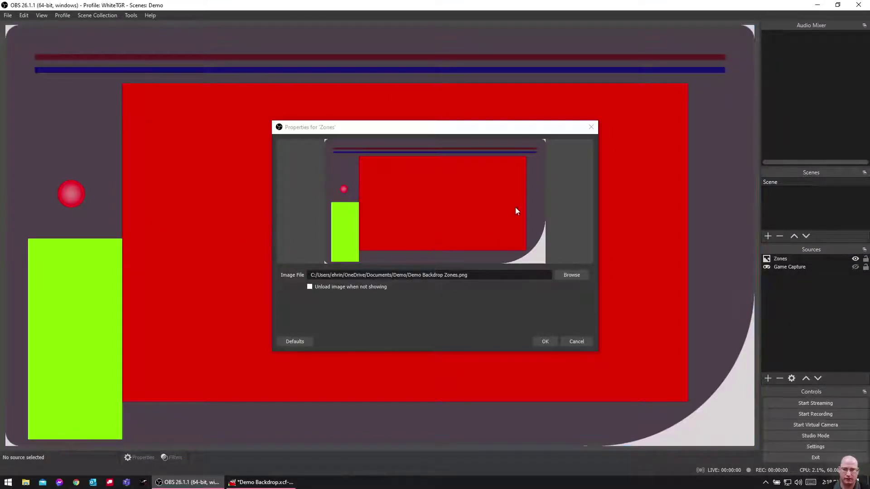
Confirm the Zones source, launch Minecraft from Start search, and move Zones below Game Capture
click(545, 342)
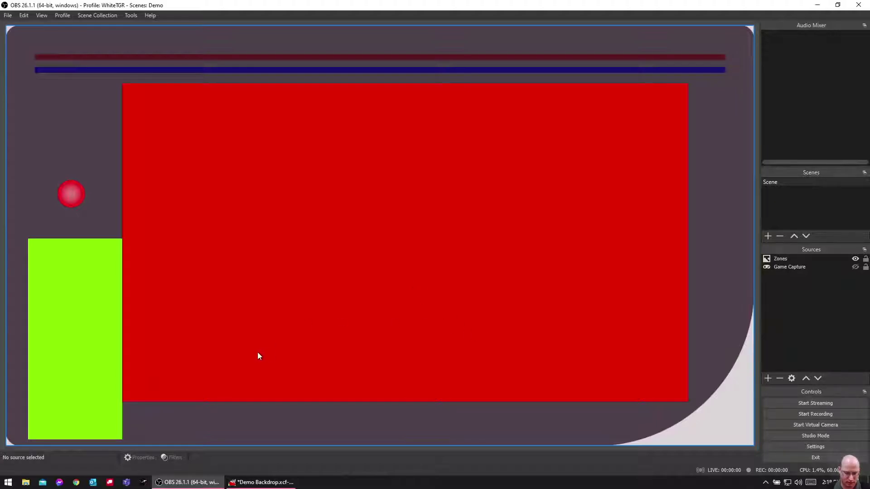
key(super)
text(minecraft)
key(Return)
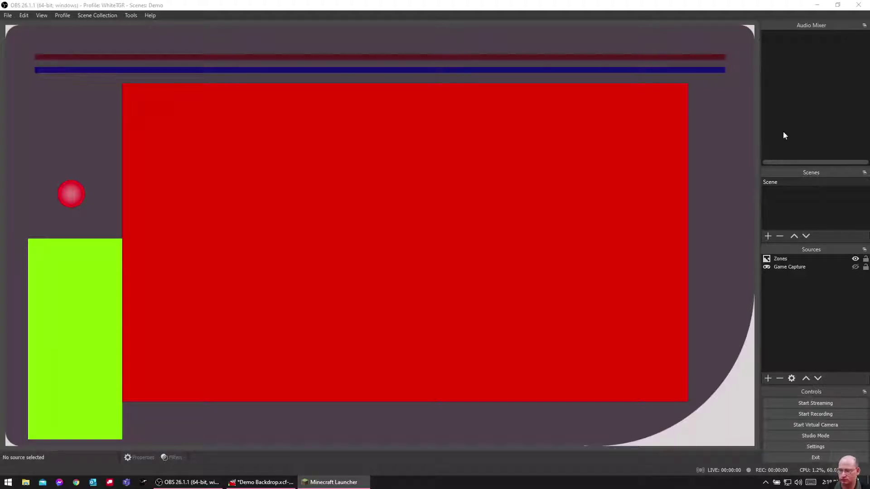
click(632, 117)
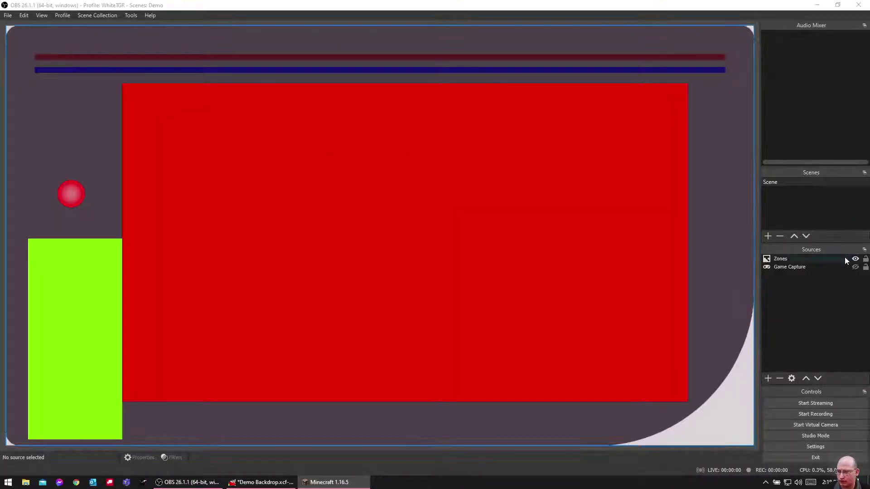
drag(822, 258, 821, 270)
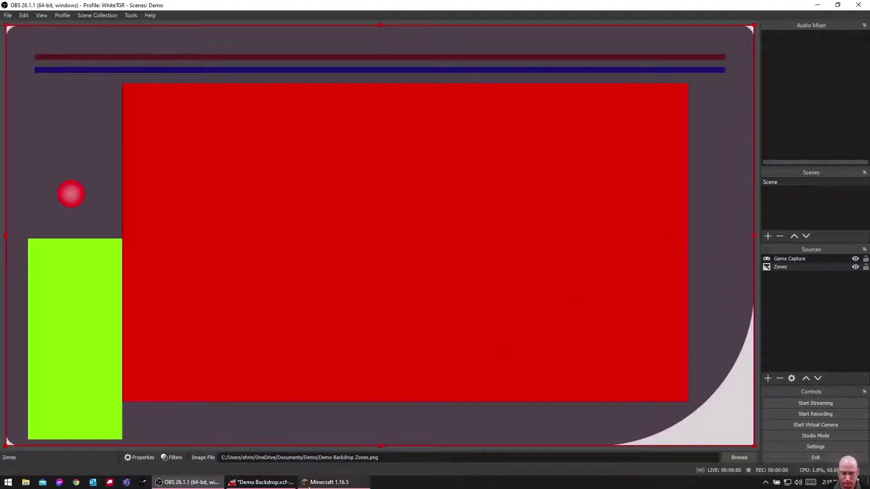
Bring the Minecraft title screen to the front so Game Capture shows it, then return to OBS
click(335, 482)
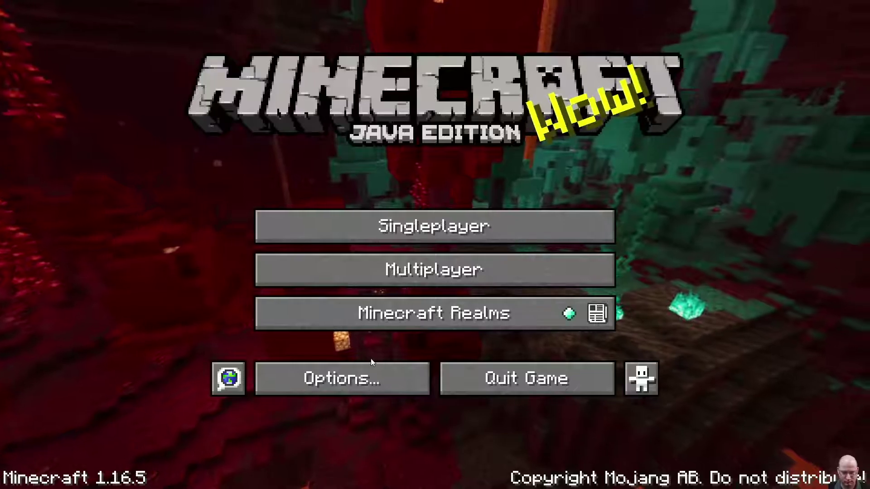
key(alt+Tab)
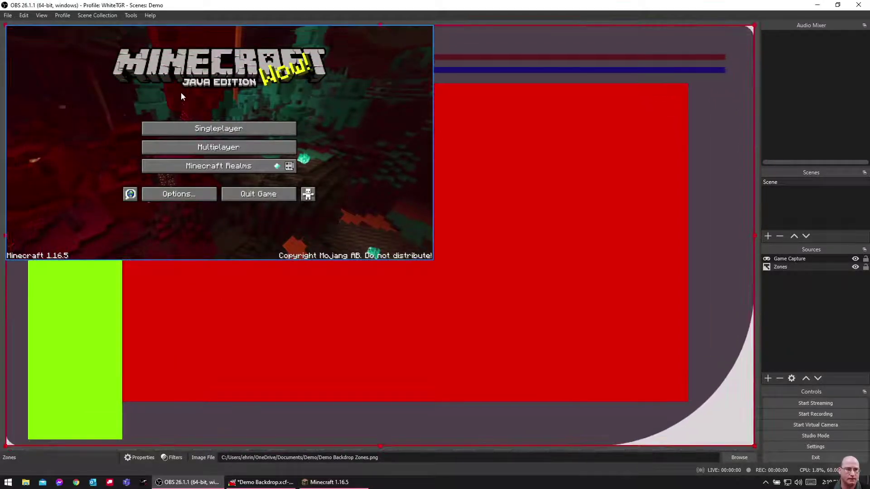
Move and enlarge the Game Capture to fill the red screen zone, leaving a thin red edge
drag(182, 94, 296, 151)
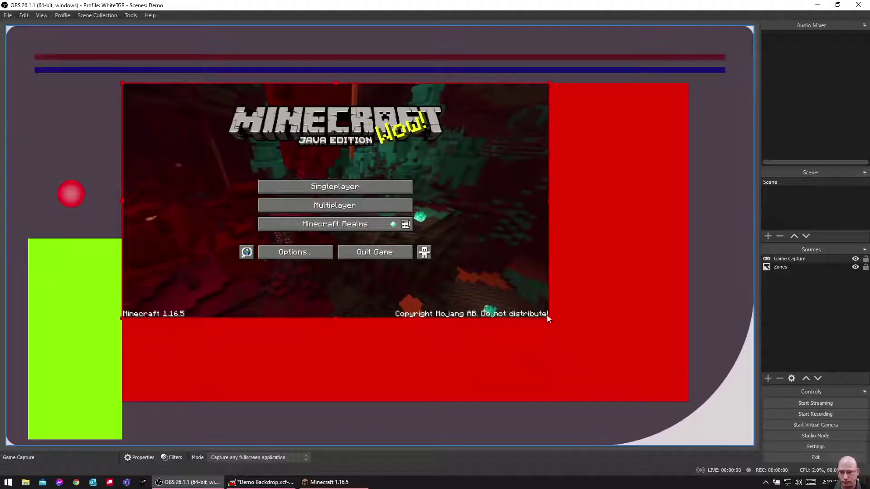
drag(548, 317, 644, 398)
mouse_move(586, 282)
mouse_down()
mouse_move(591, 291)
mouse_move(589, 281)
mouse_up()
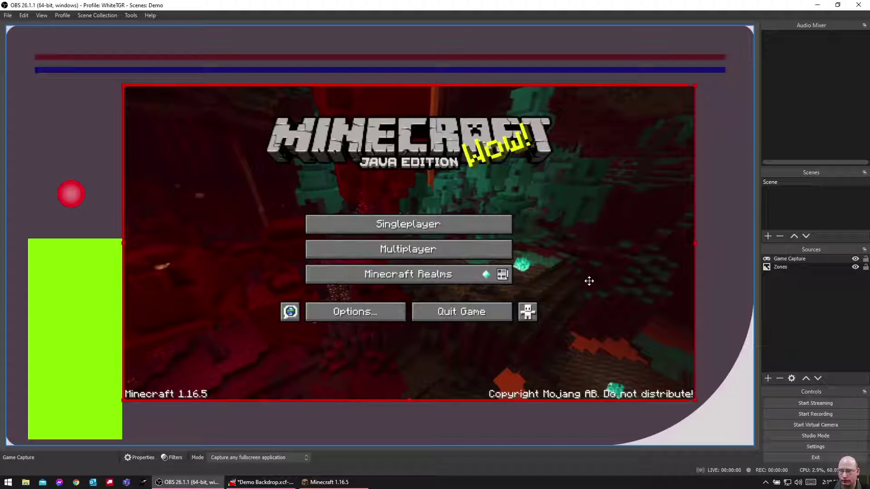
drag(589, 282, 588, 281)
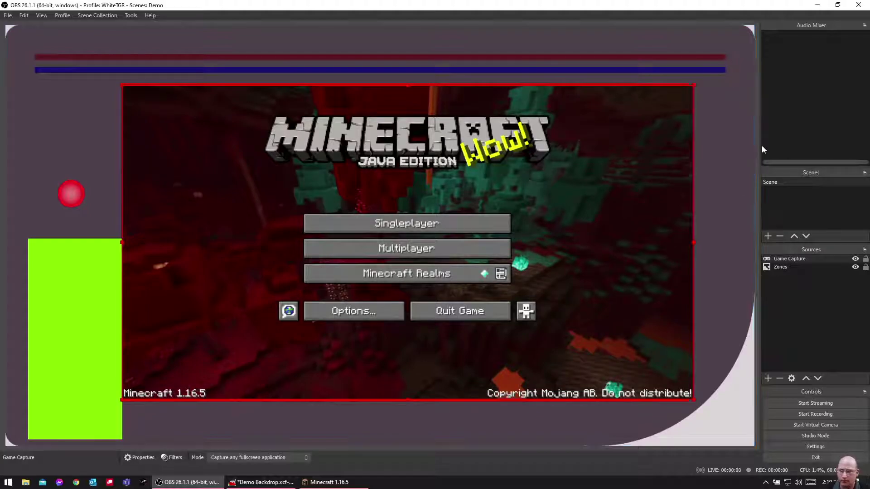
click(4, 126)
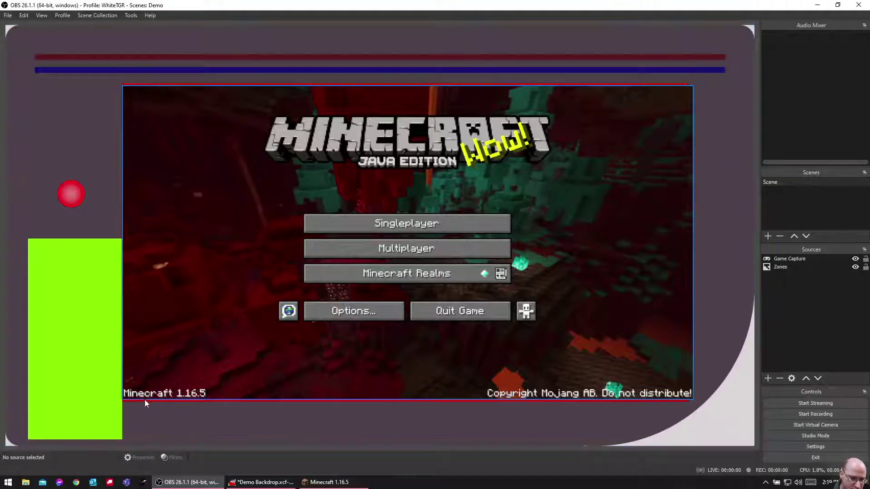
click(172, 283)
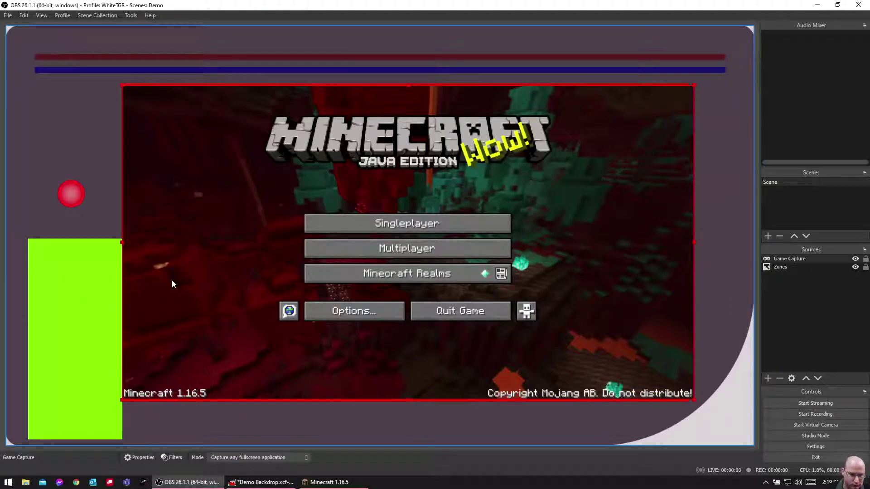
click(2, 222)
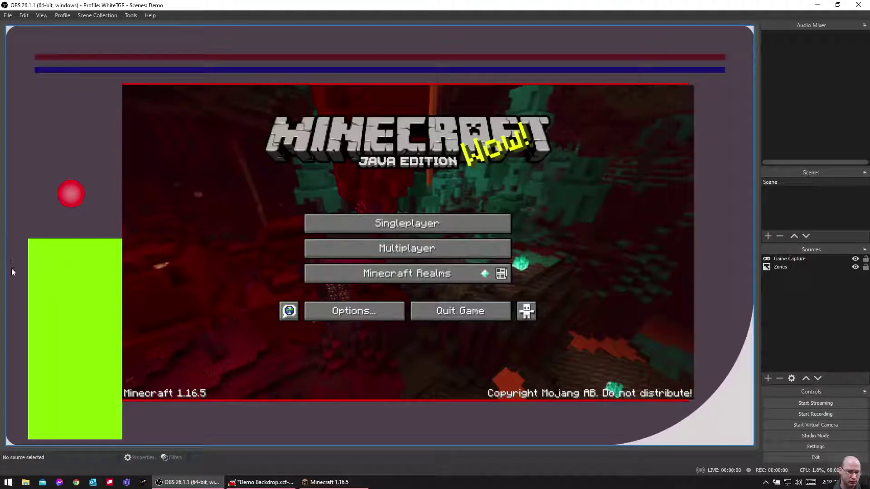
Extend the green zone's selection to the image's left edge and fill the dark strip green
click(262, 482)
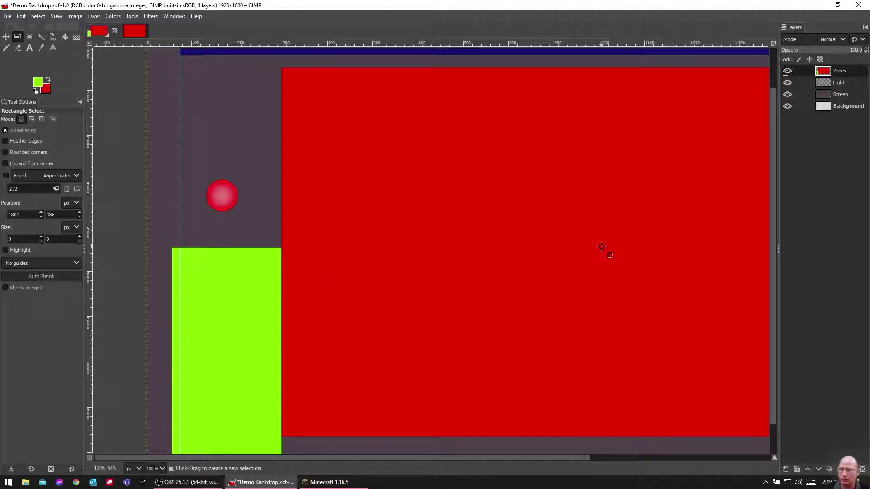
click(242, 297)
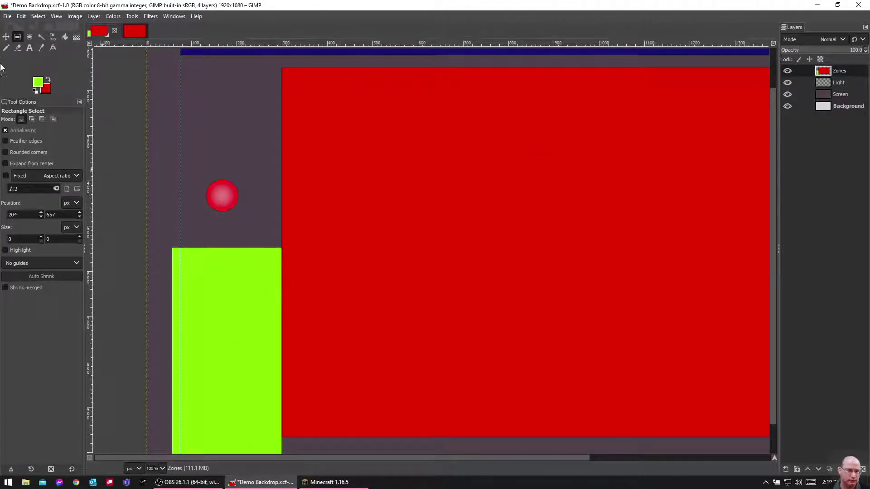
click(41, 37)
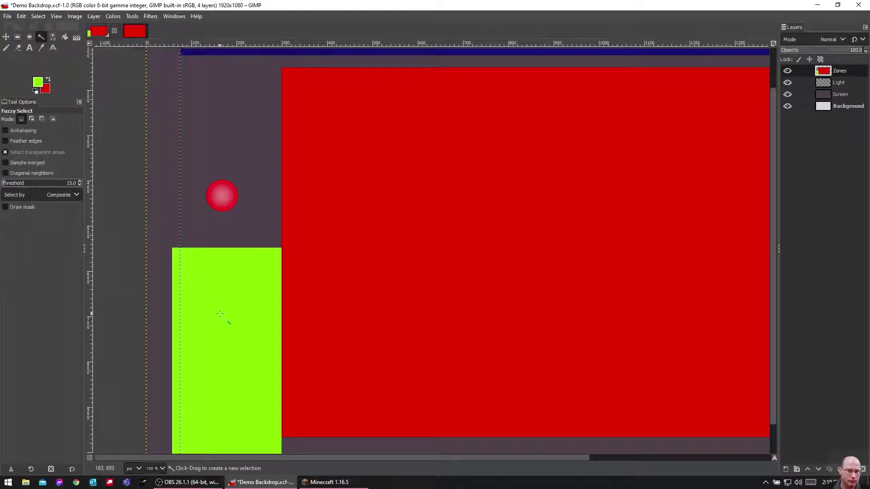
click(226, 317)
click(17, 36)
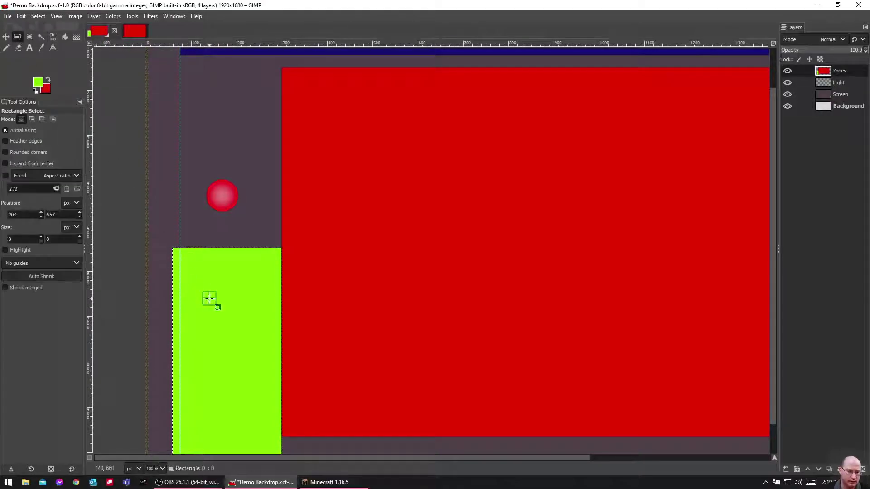
click(199, 313)
drag(182, 326, 127, 320)
scroll(126, 320, up, 2)
scroll(296, 266, down, 3)
click(66, 37)
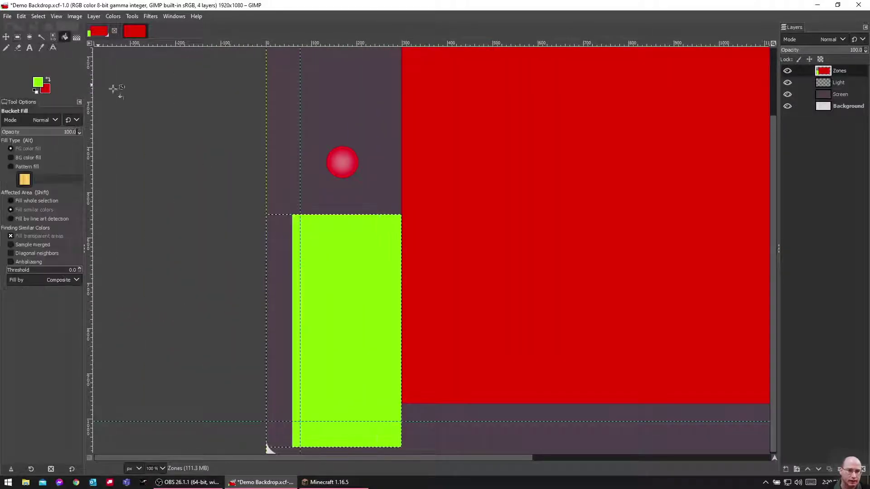
click(279, 291)
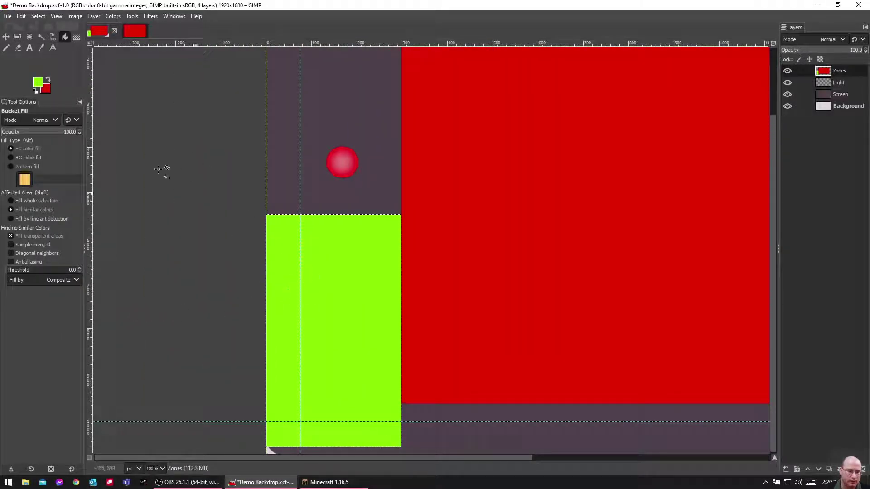
Re-export the backdrop to Demo Backdrop Zones.png and check the result in OBS
click(7, 17)
click(59, 148)
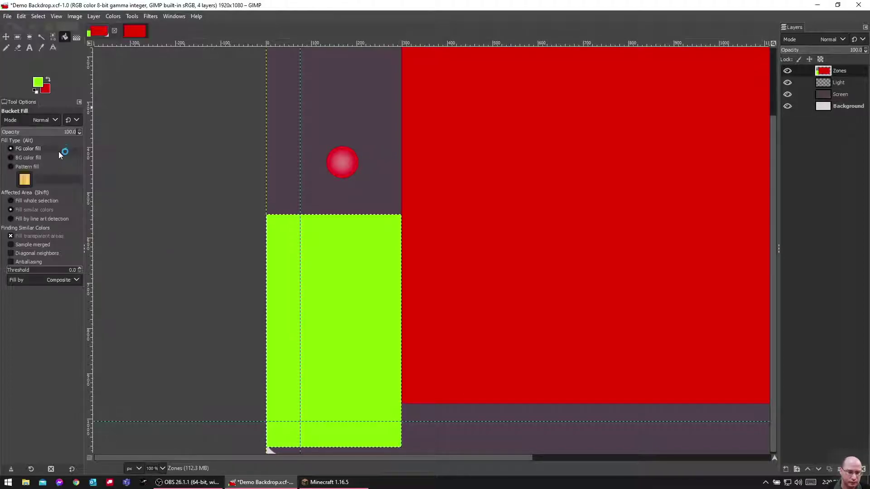
click(259, 483)
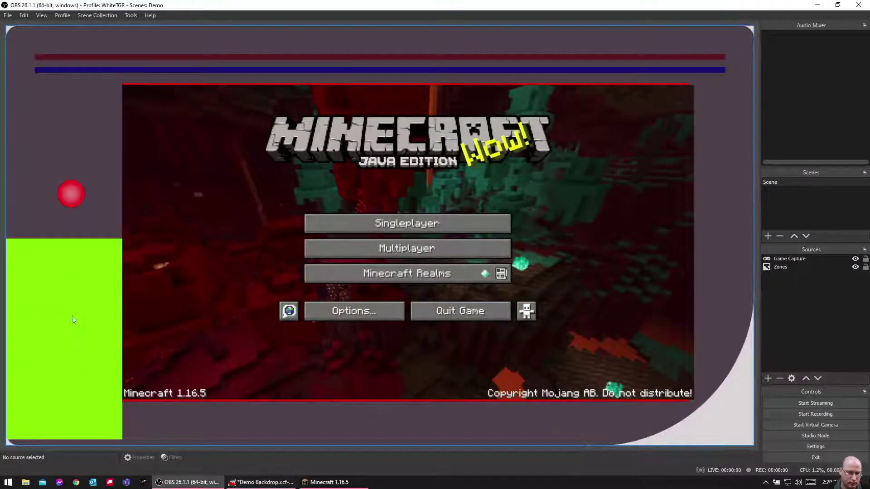
click(260, 482)
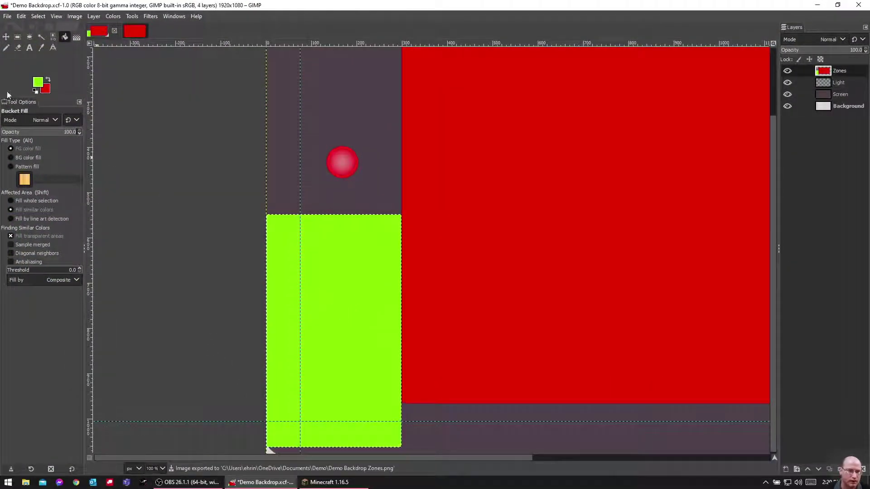
Check the green zone's position and size, confirming it measures 299×515
click(17, 37)
click(351, 278)
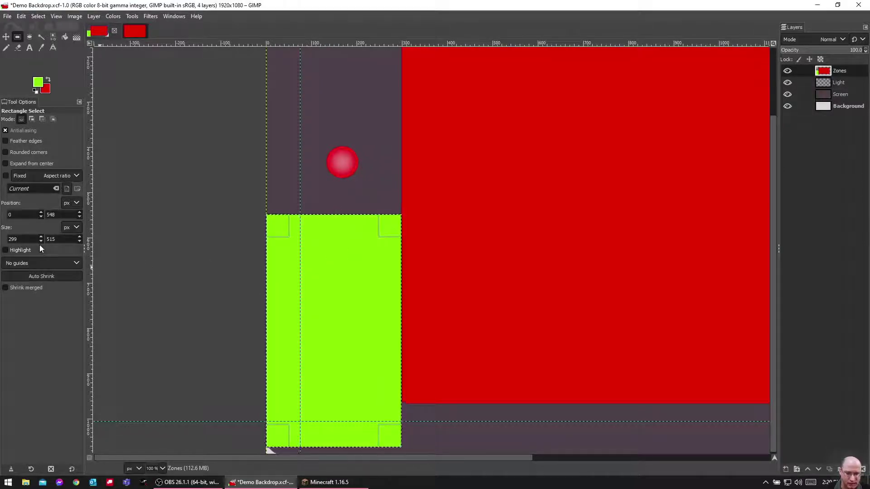
click(257, 486)
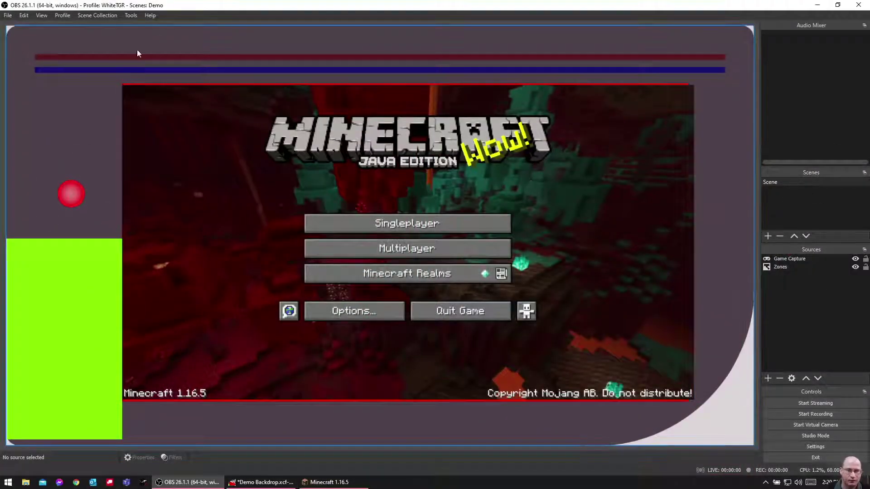
Add a browser source named Chat
click(767, 379)
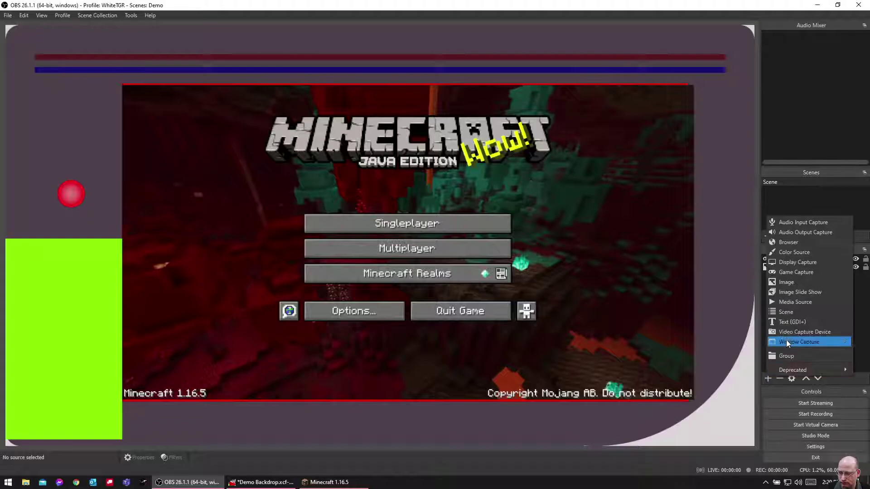
click(794, 243)
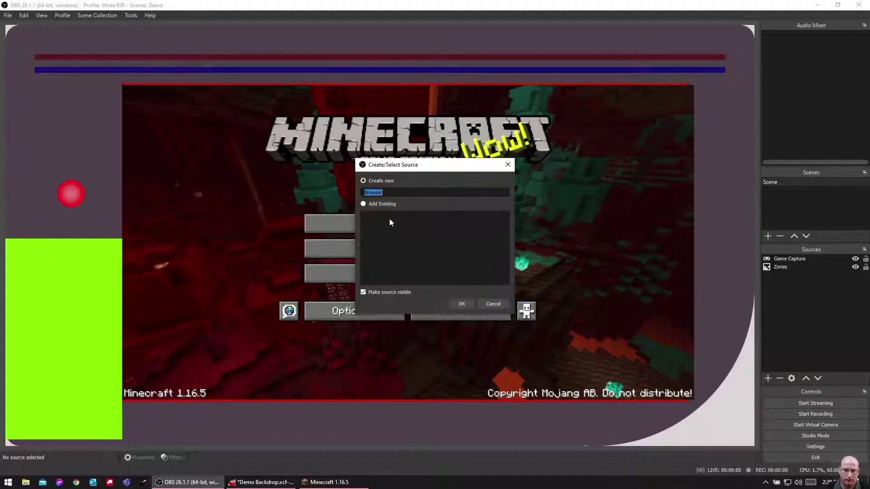
text(Ch)
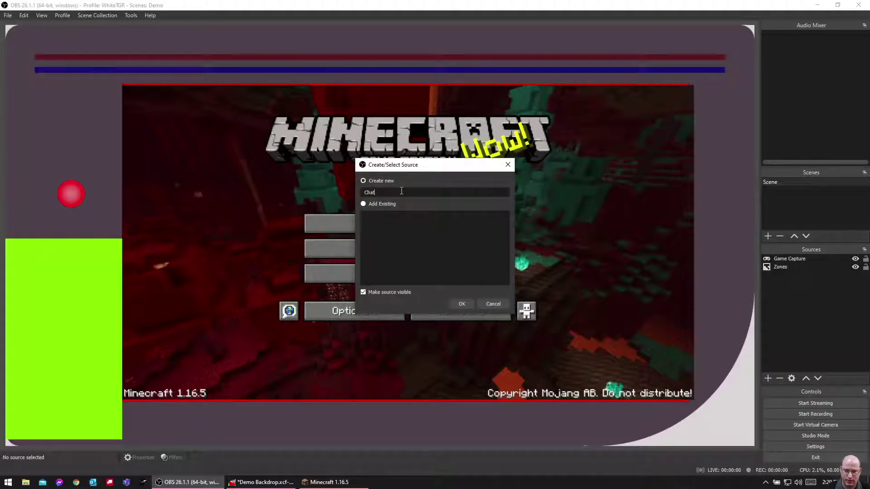
text(at)
key(Return)
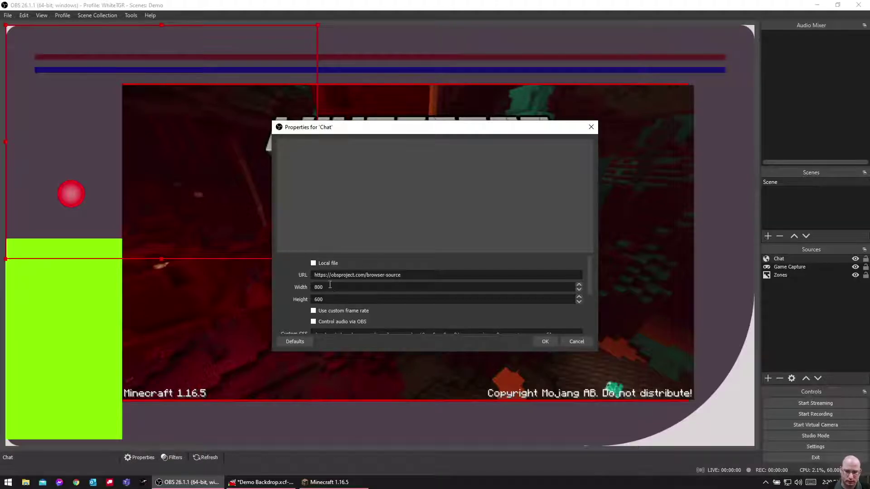
Size the Chat source to 299×515 and move it into the lower-left green zone
drag(330, 285, 277, 283)
text(299)
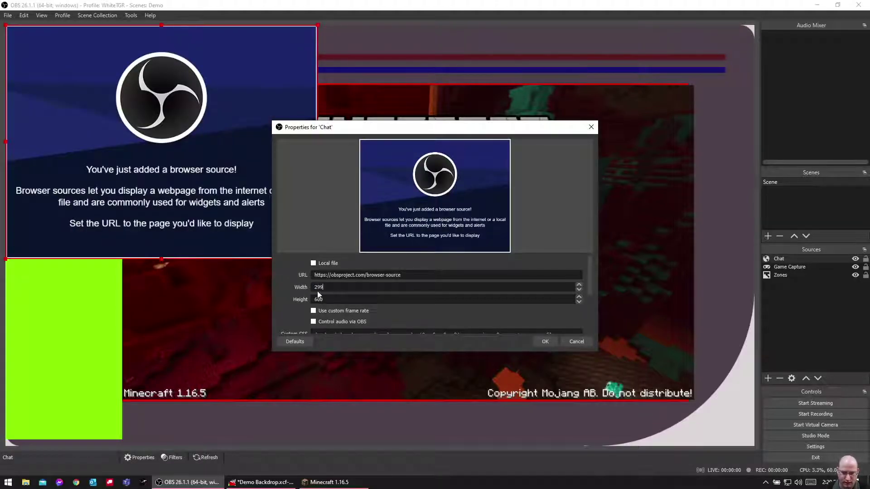
drag(329, 299, 271, 298)
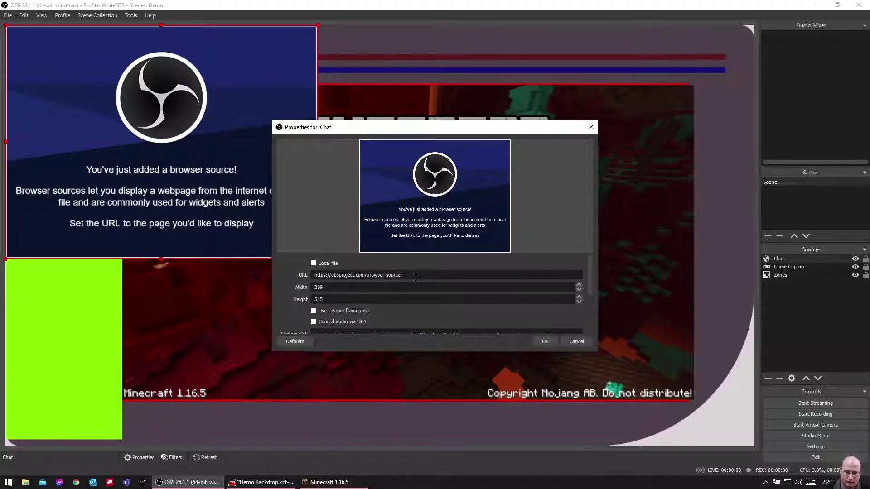
click(542, 341)
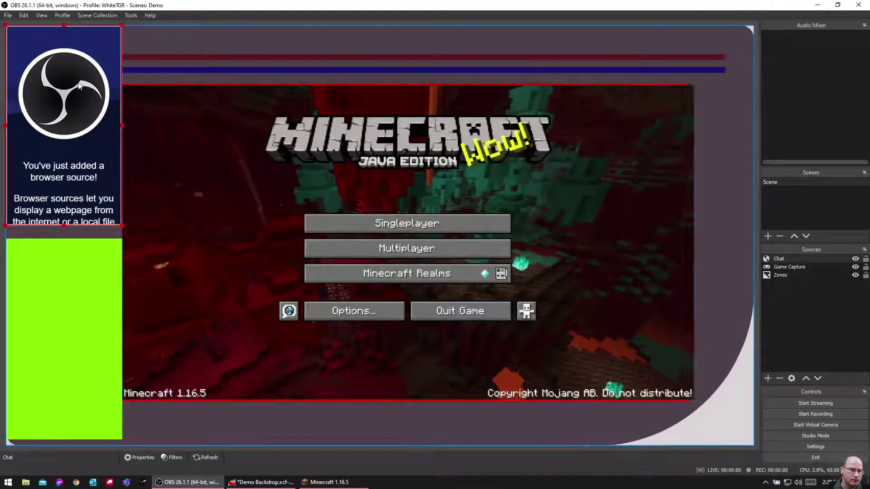
drag(79, 86, 73, 308)
click(46, 150)
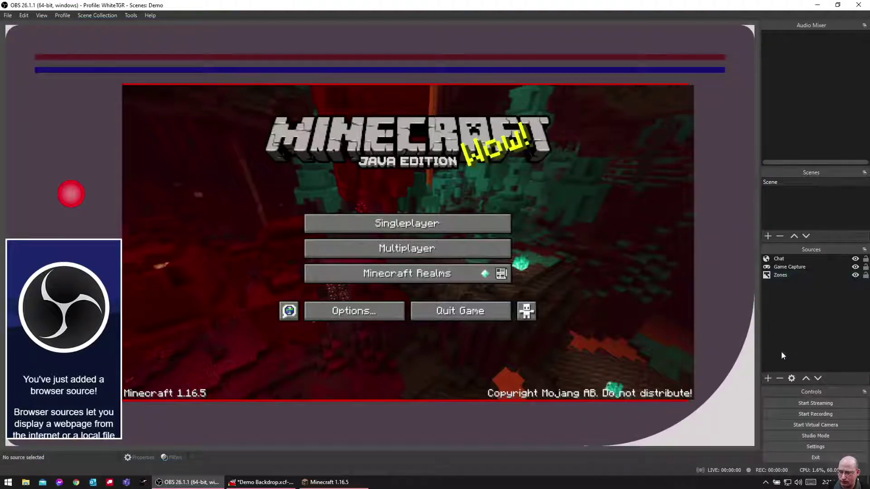
Add an image source 'Background' showing Demo Backdrop.png, layered beneath Game Capture
click(767, 379)
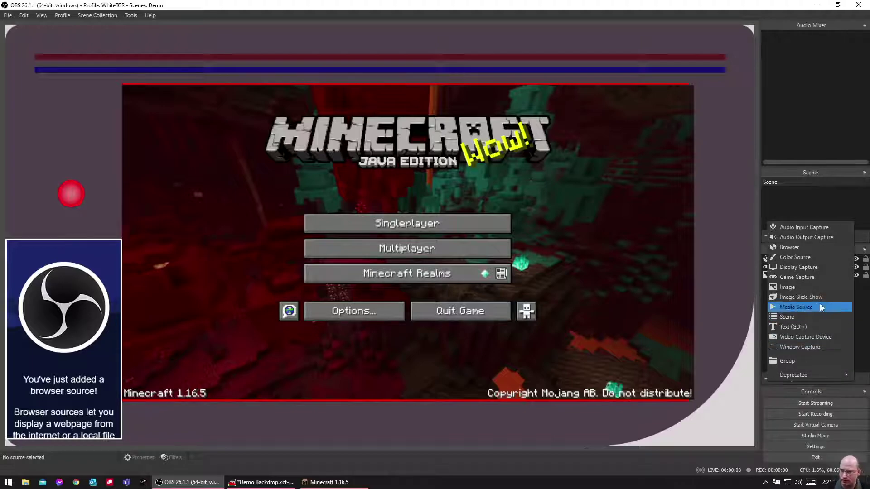
click(803, 289)
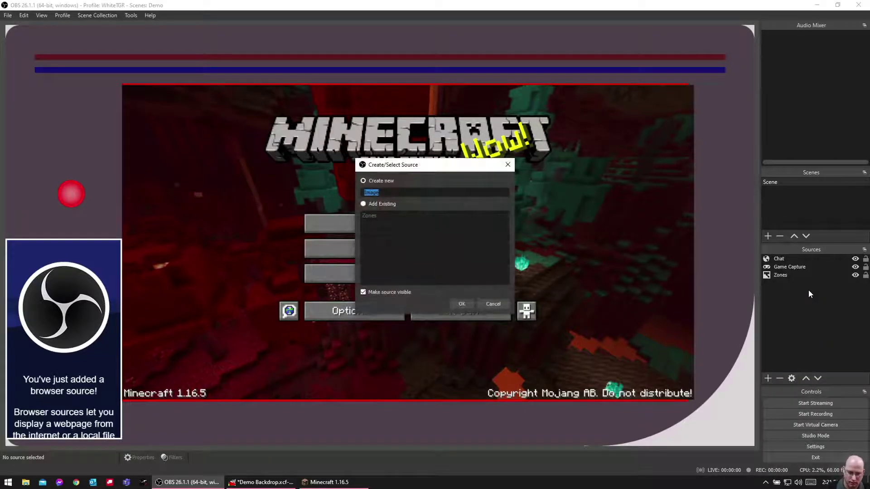
text(Backgrou)
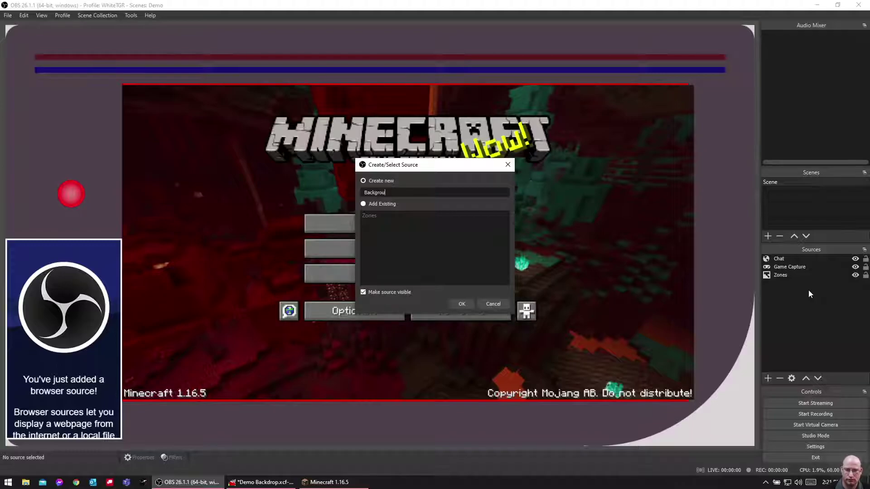
text(nd)
key(Return)
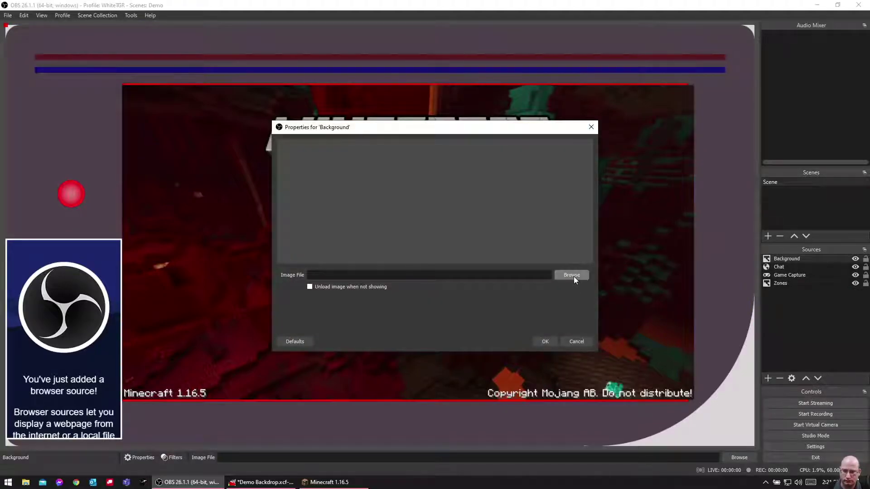
click(572, 274)
double_click(418, 216)
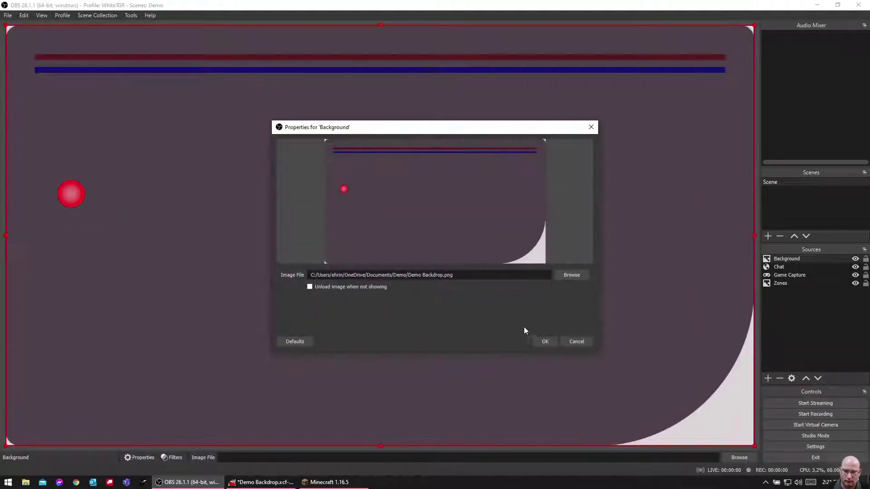
click(546, 341)
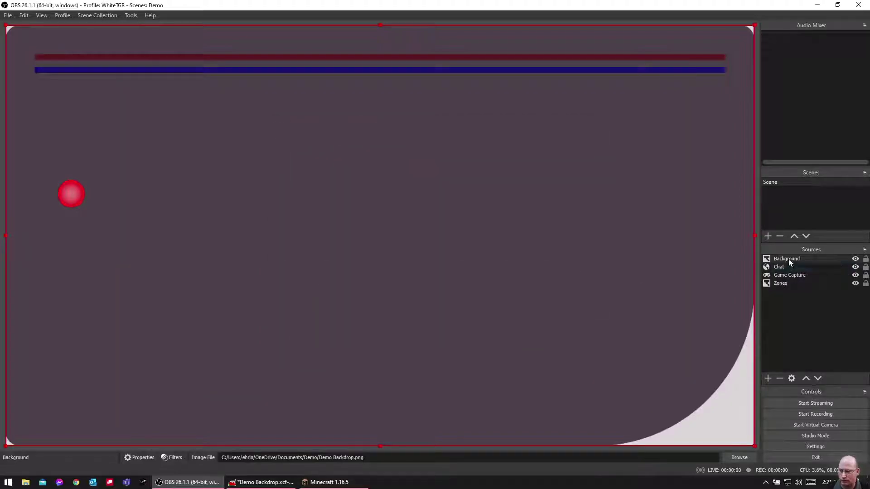
drag(788, 260, 791, 279)
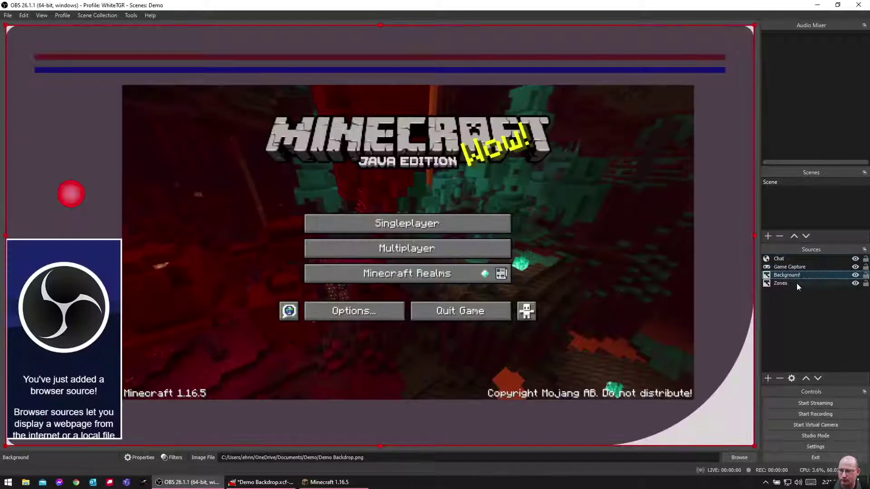
click(4, 128)
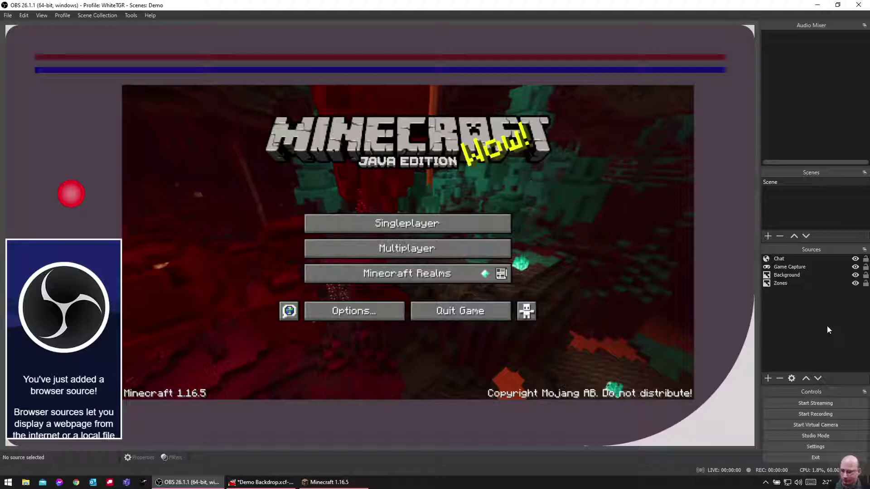
Add a text source named 'Top Text' using Gill Sans MT at size 72
click(767, 378)
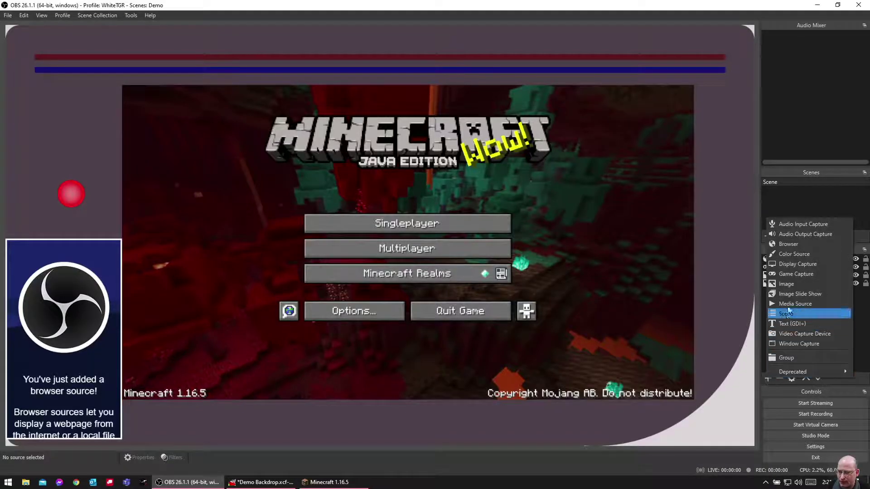
click(798, 319)
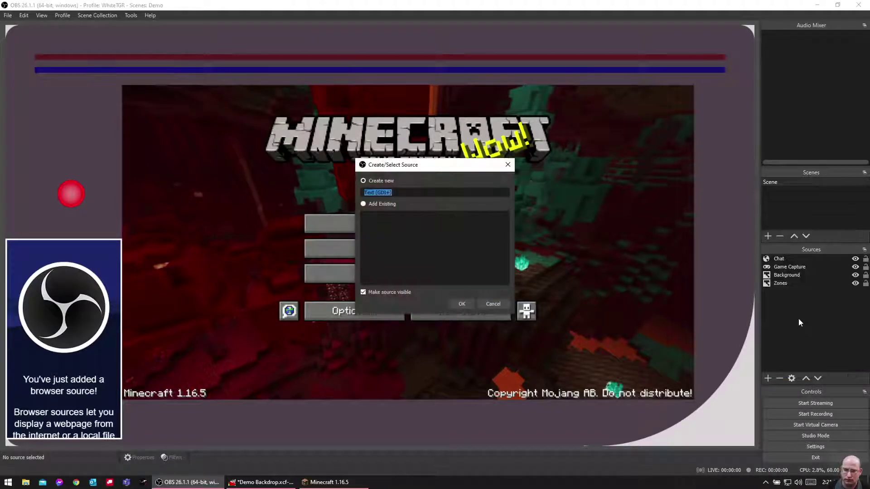
text(Top Tex)
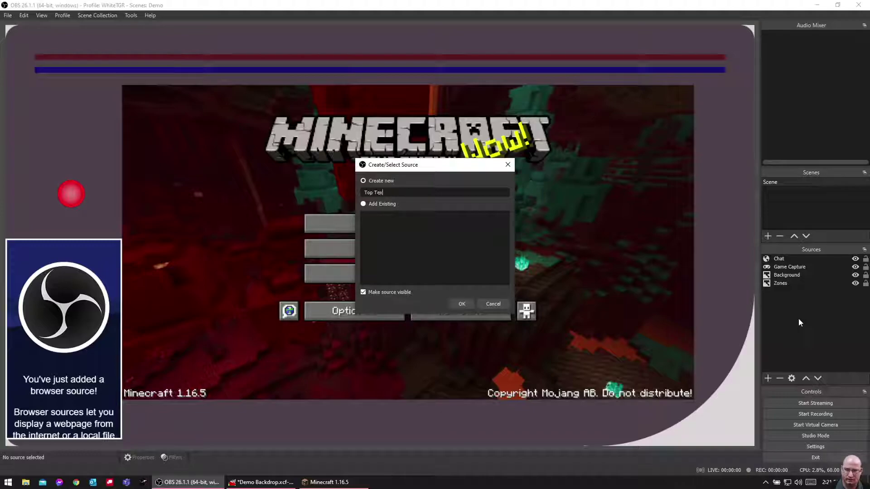
text(t)
key(Return)
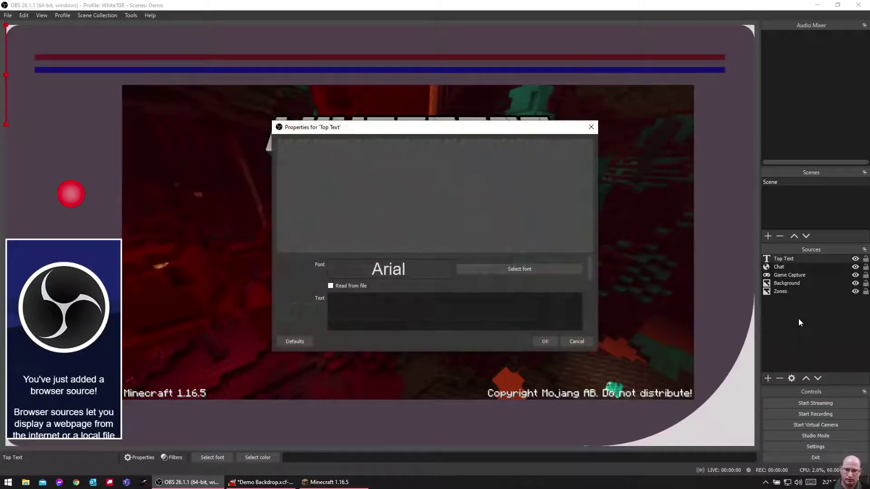
click(493, 271)
scroll(395, 211, down, 5)
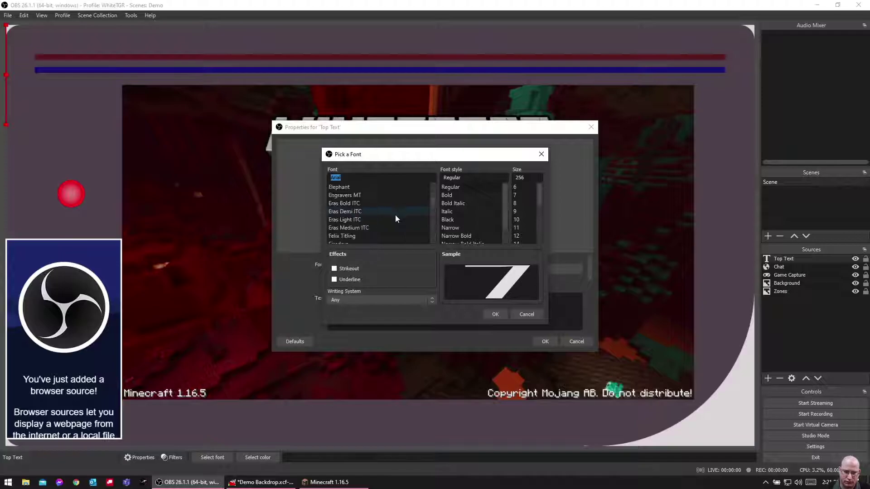
scroll(395, 216, down, 6)
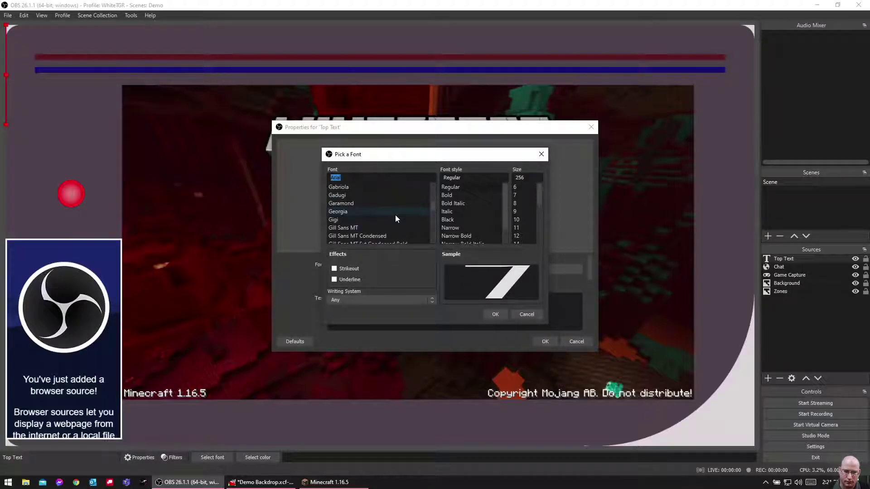
click(366, 226)
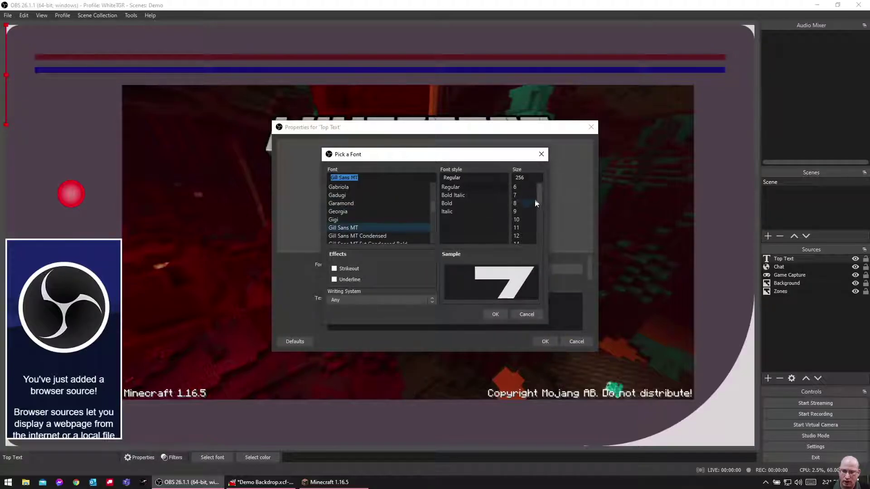
scroll(535, 202, down, 2)
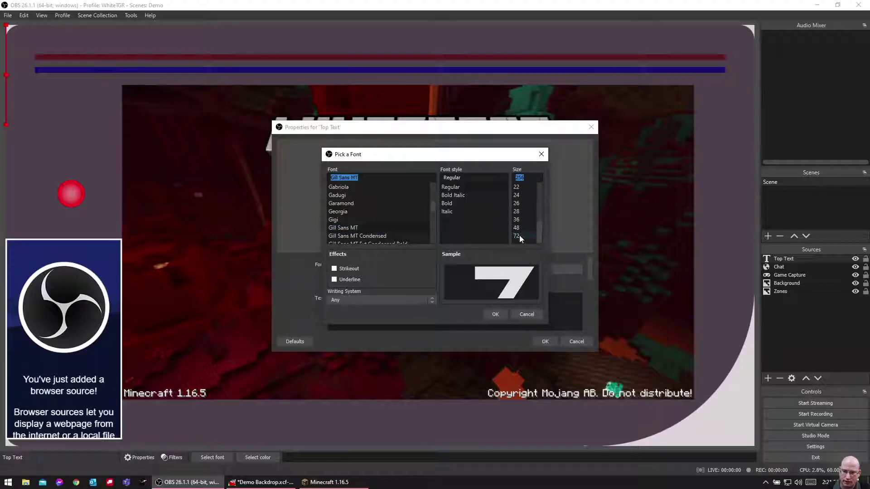
click(518, 236)
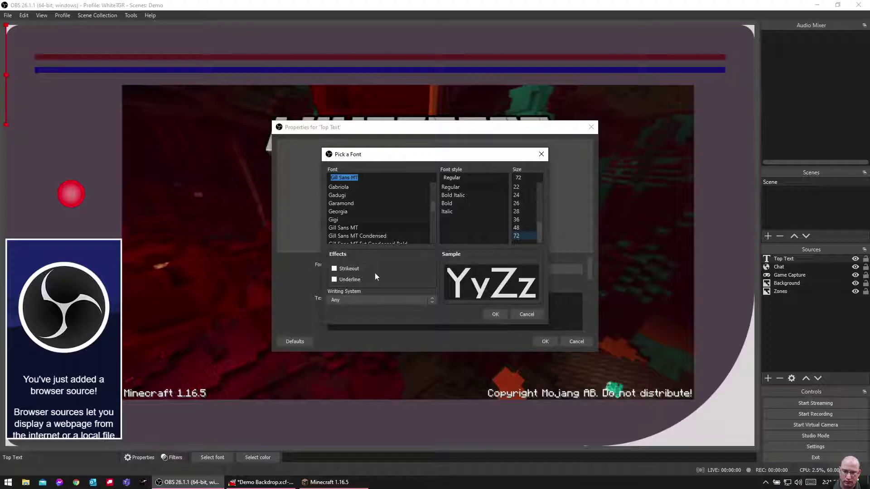
click(494, 315)
Set uppercase text 'dot matrix with stereo sound' and place the label at top centre
scroll(295, 277, down, 5)
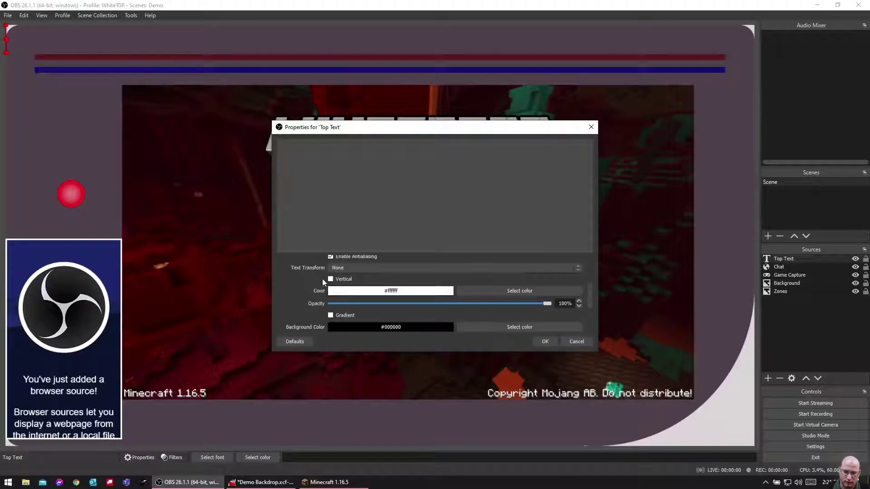
click(337, 267)
click(343, 282)
scroll(291, 273, up, 5)
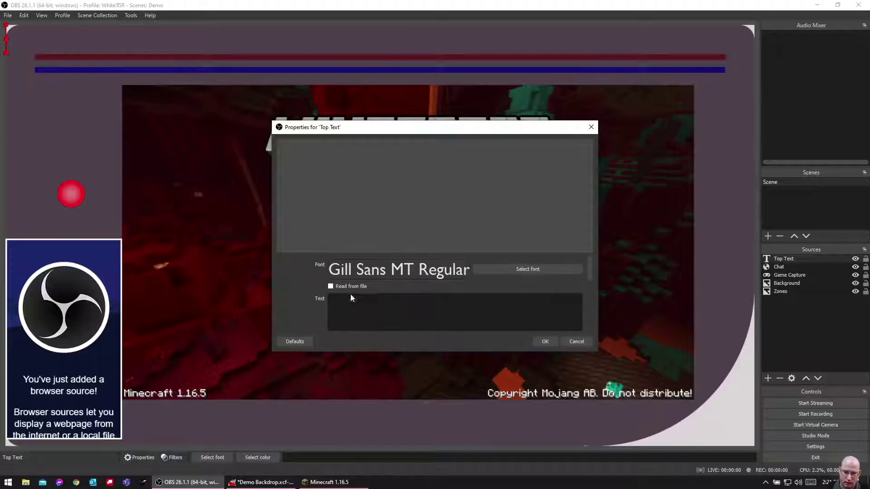
text(dot mat)
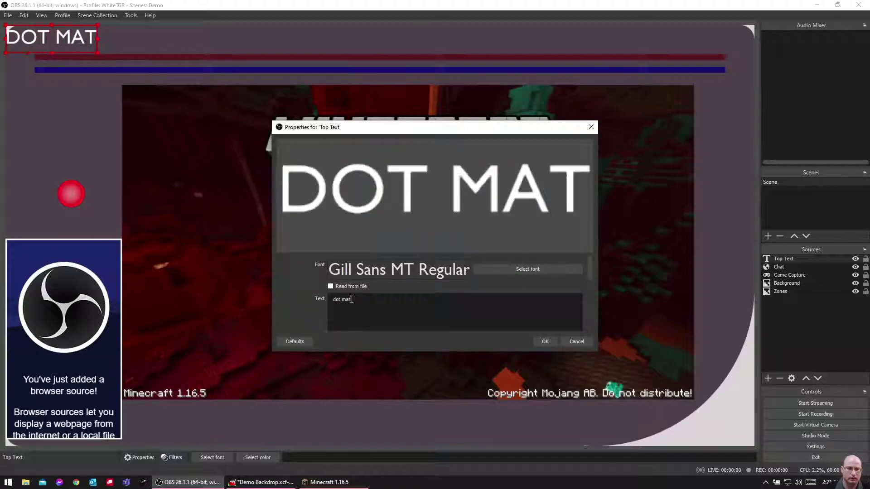
text(rix with stereo sound)
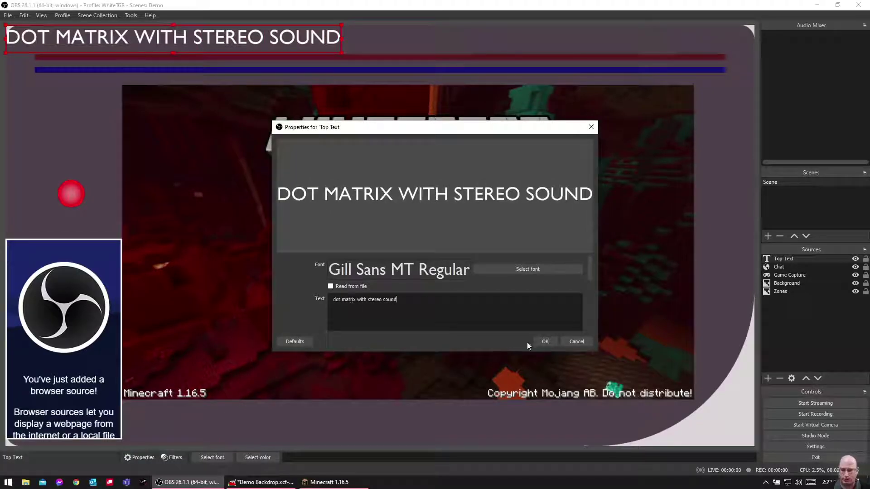
click(542, 342)
drag(173, 34, 420, 60)
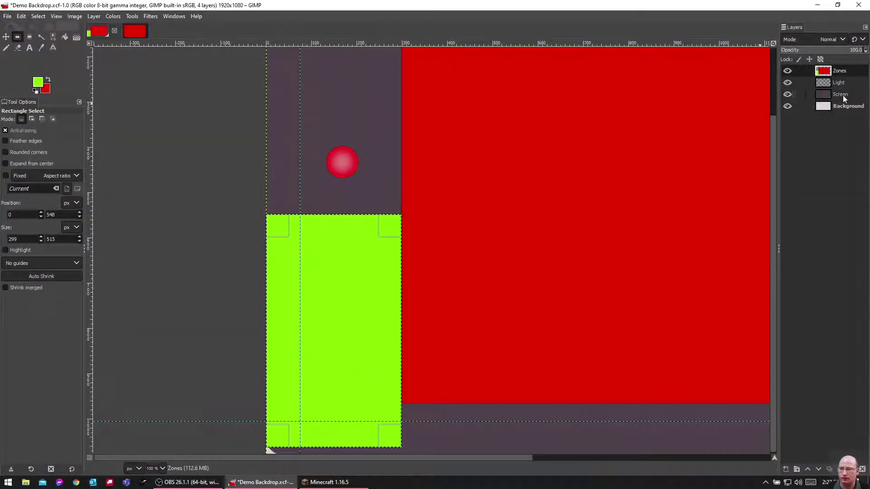
Sample the backdrop's purple 53434d on the Screen layer and copy its hex code
click(843, 96)
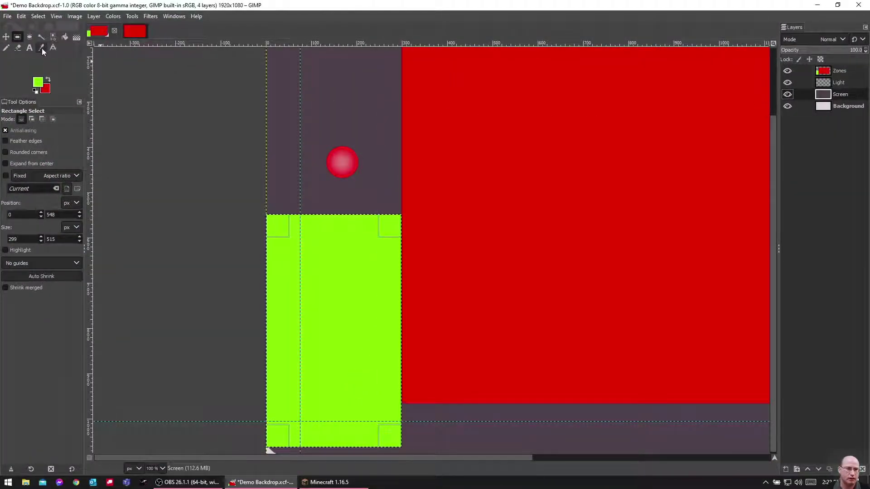
click(42, 48)
click(305, 97)
click(42, 85)
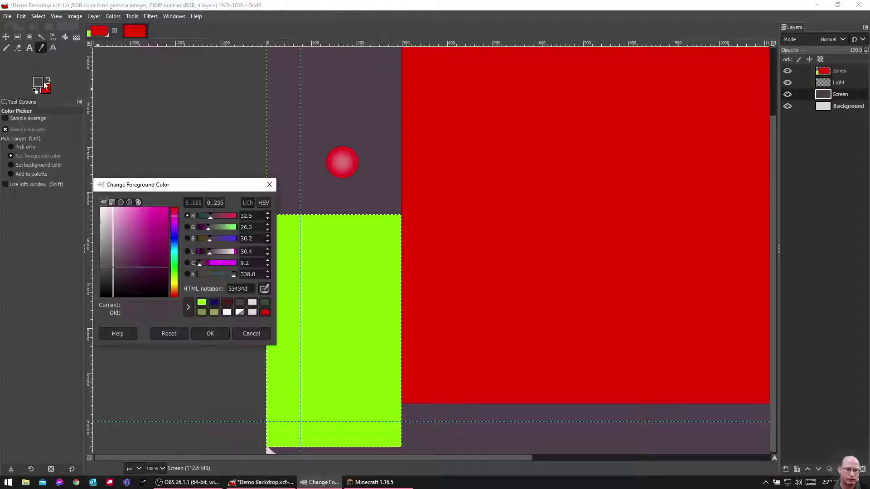
double_click(238, 289)
key(ctrl+c)
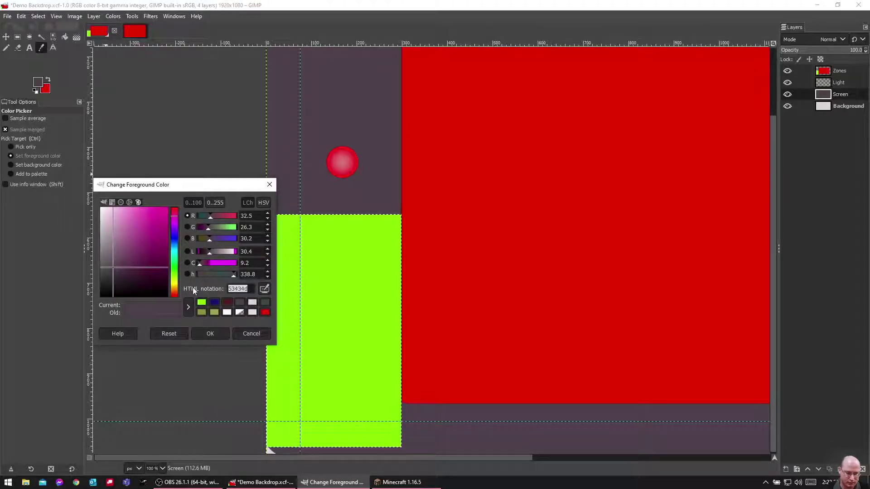
key(alt+Tab)
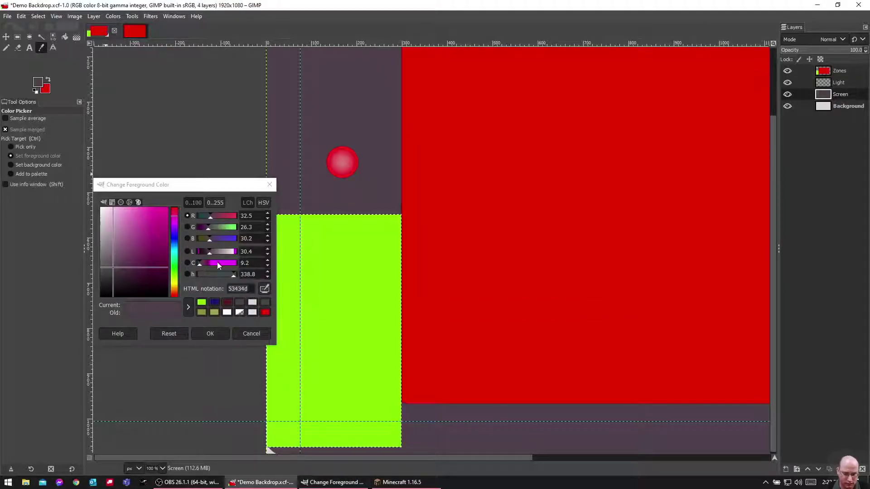
Give the Top Text label a fully opaque 53434d purple background
key(alt+Tab)
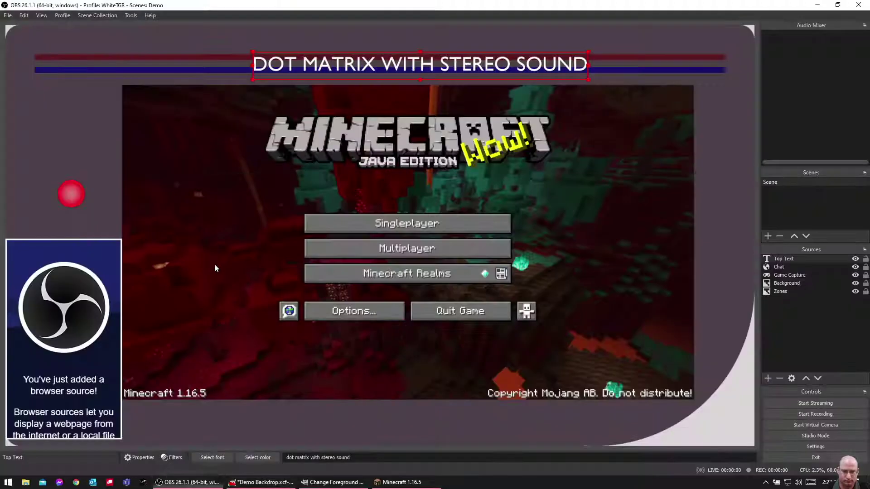
double_click(785, 259)
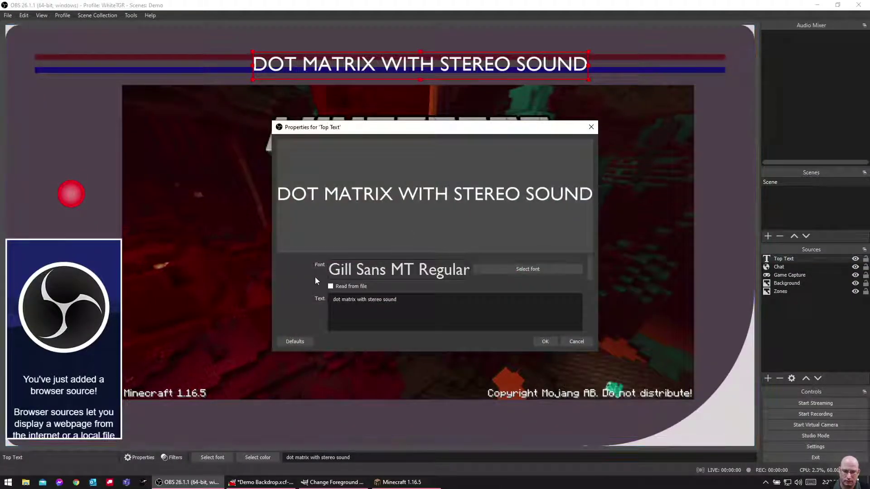
scroll(316, 280, down, 5)
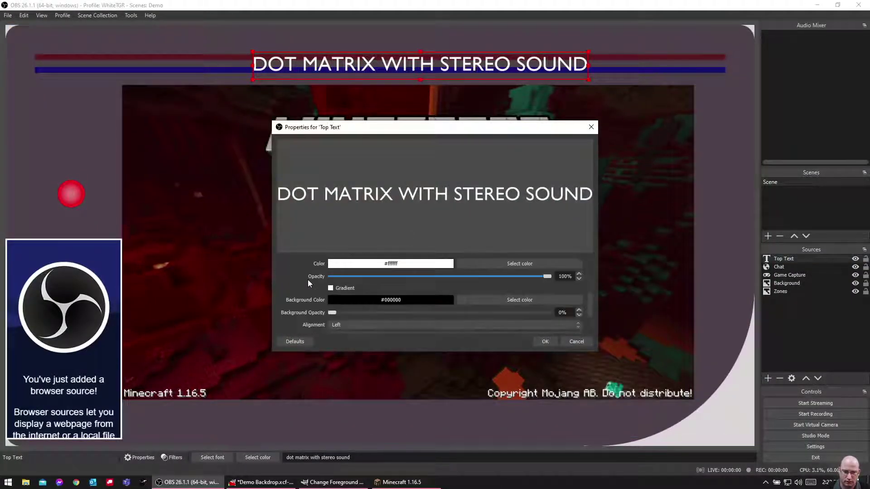
click(479, 305)
click(506, 307)
double_click(487, 308)
key(ctrl+v)
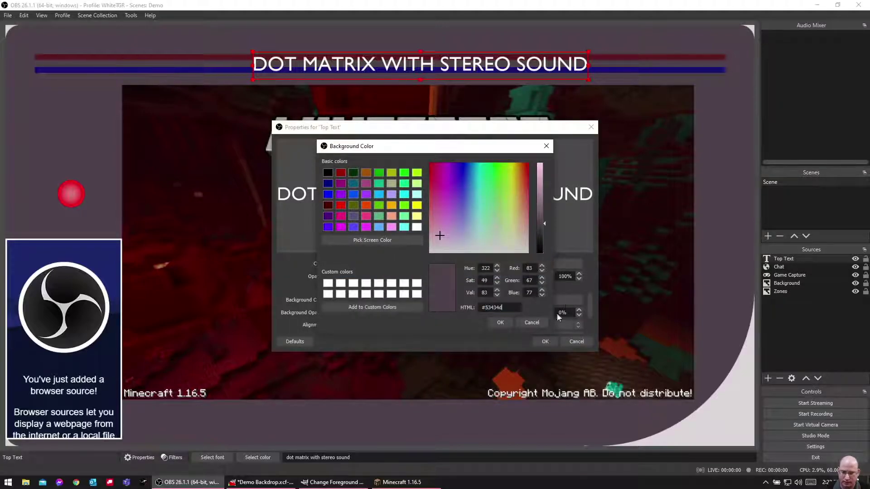
click(500, 323)
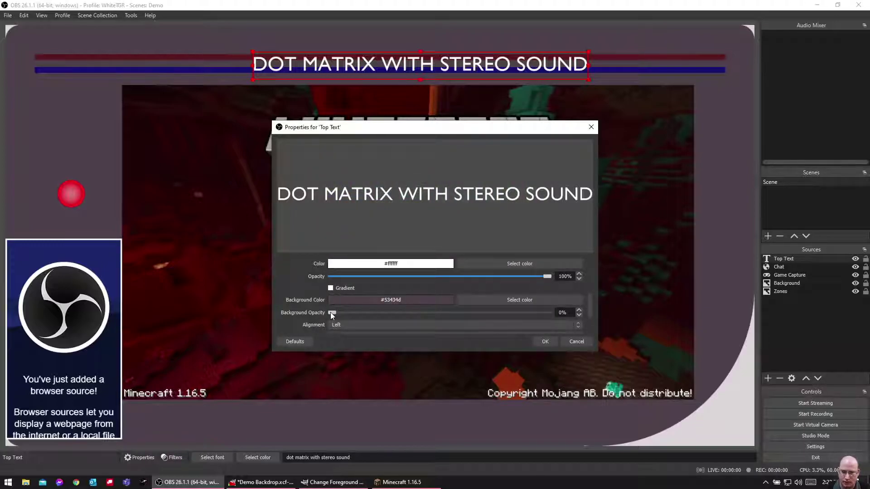
drag(330, 312, 559, 314)
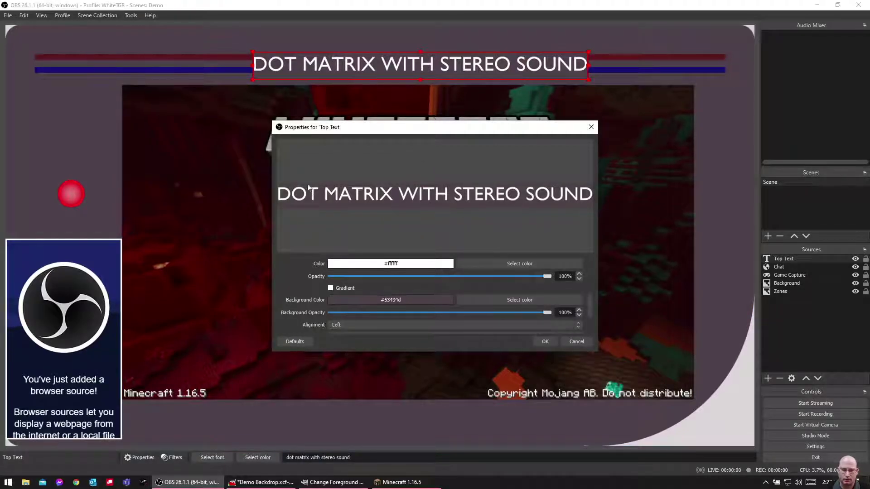
scroll(313, 285, up, 5)
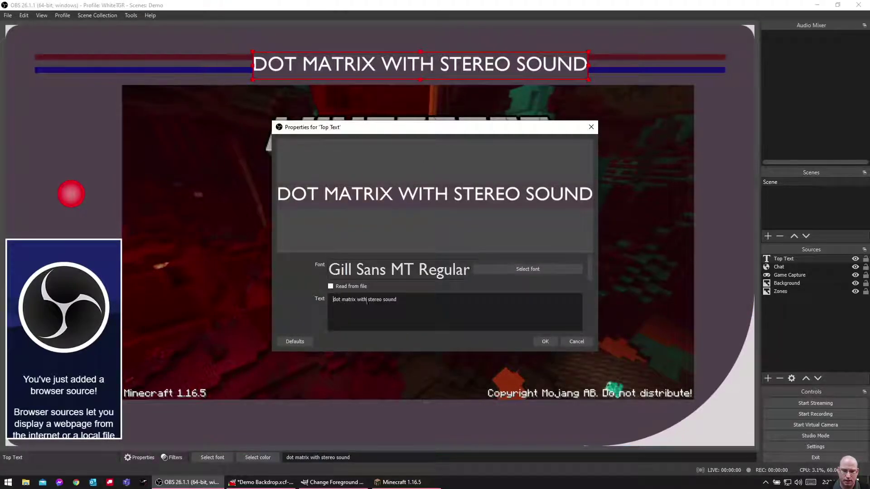
Pad the top label text with a space before and after the words
click(409, 298)
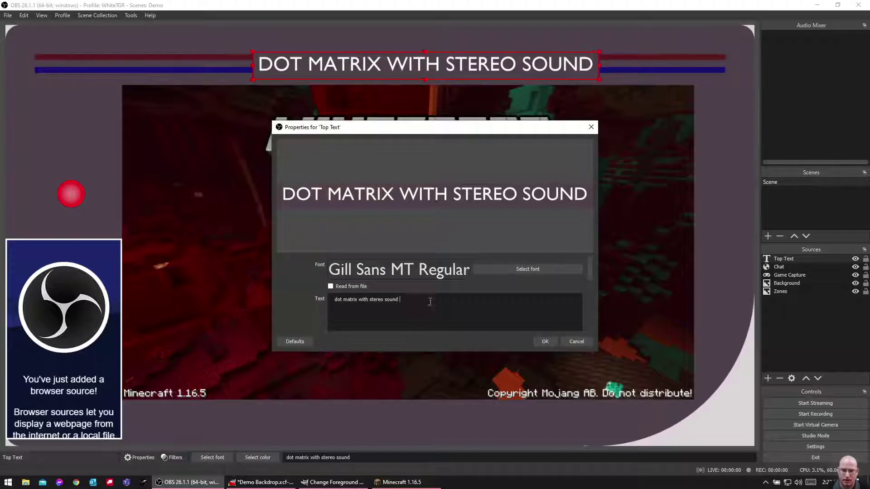
click(335, 302)
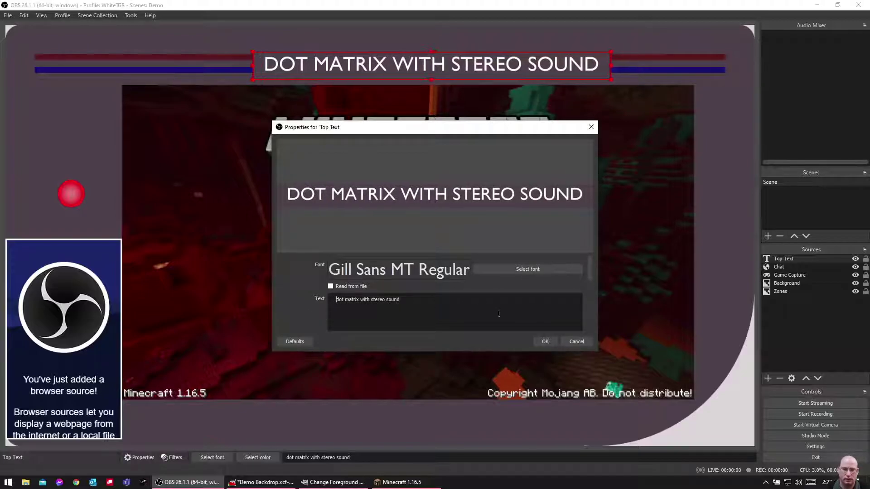
click(545, 341)
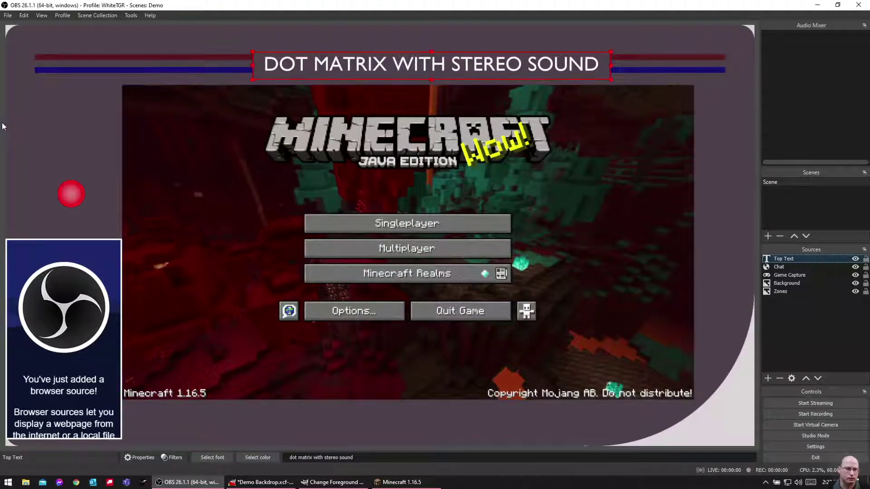
Add a new text source named 'Battery Text'
click(267, 104)
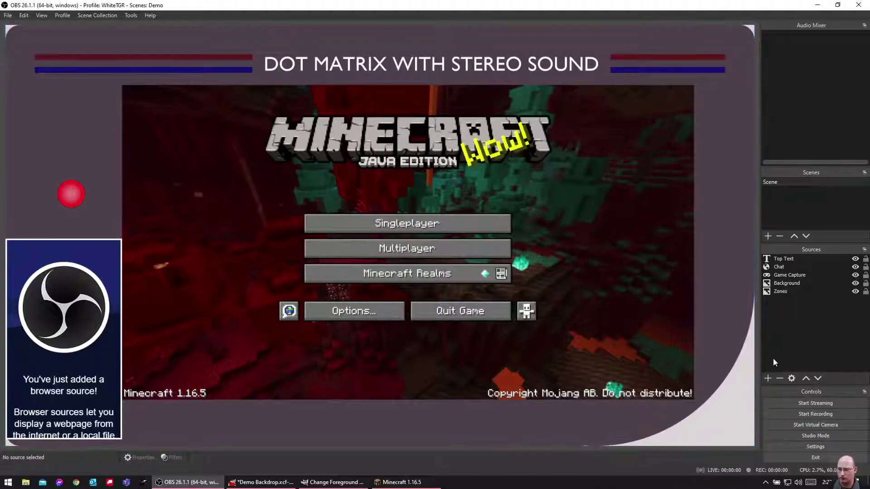
click(768, 378)
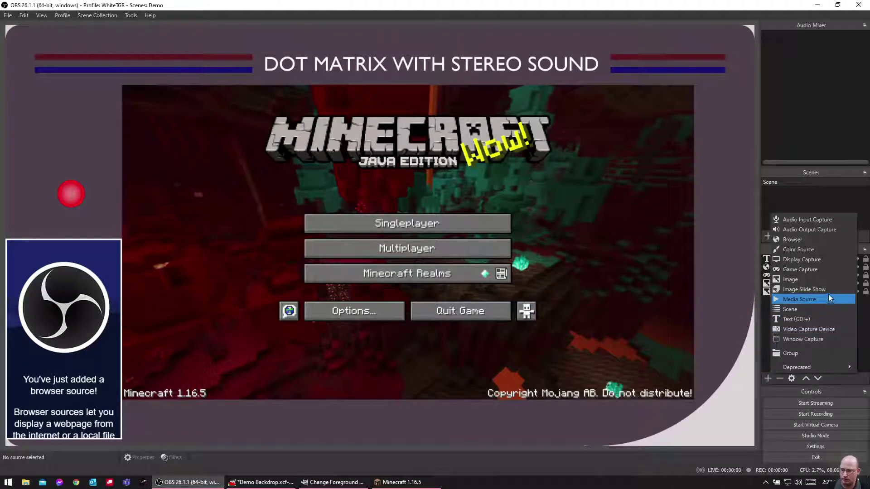
click(815, 320)
text(Batter)
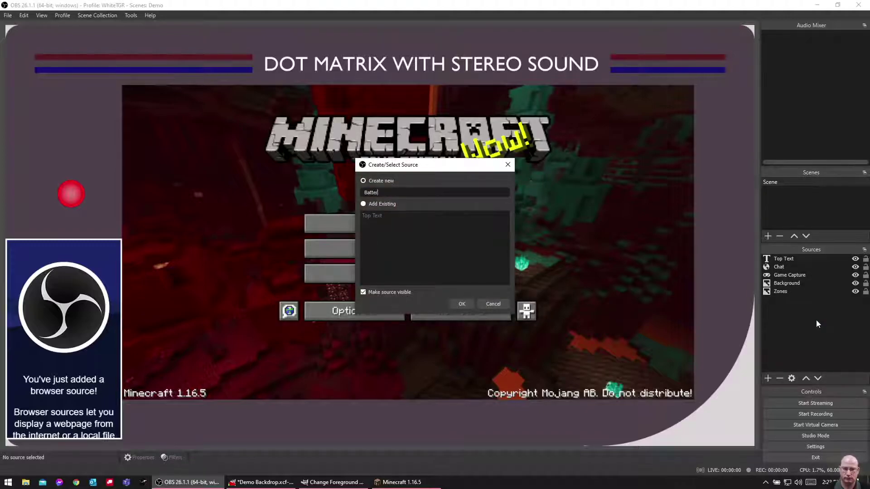
text(y Text)
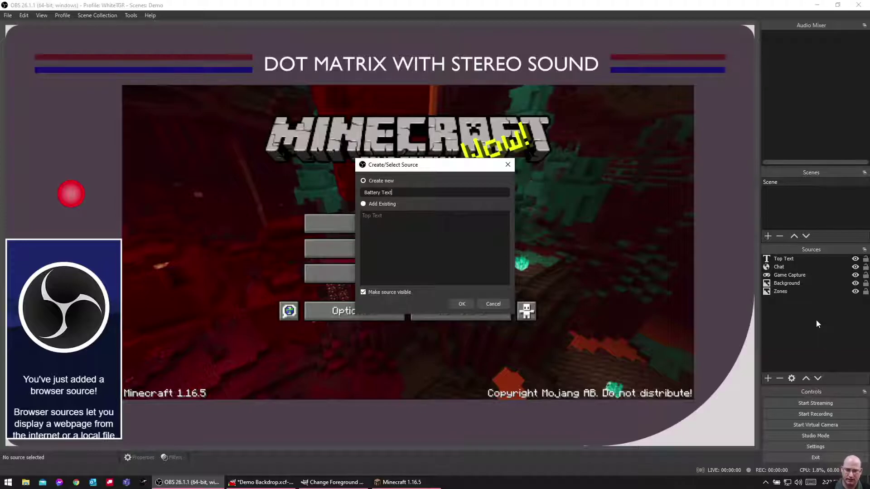
click(464, 303)
Set the Battery Text font to Gill Sans MT at size 72
click(458, 269)
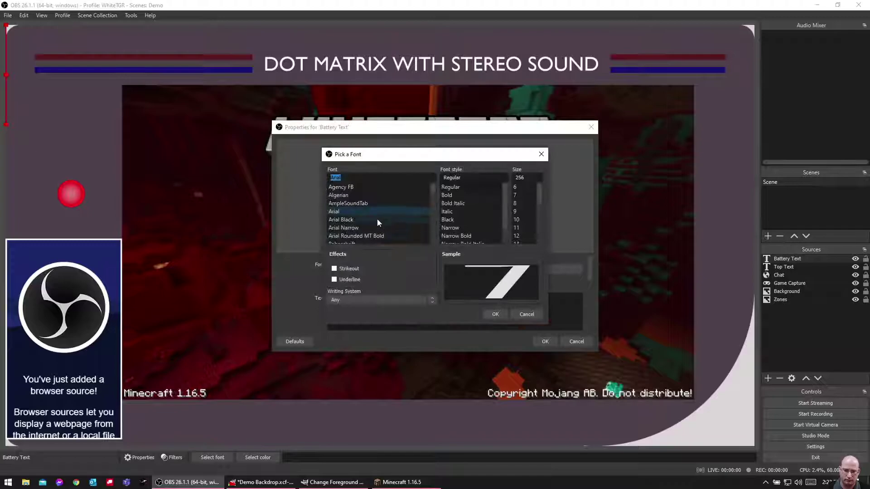
scroll(376, 207, down, 15)
scroll(377, 206, down, 6)
click(361, 204)
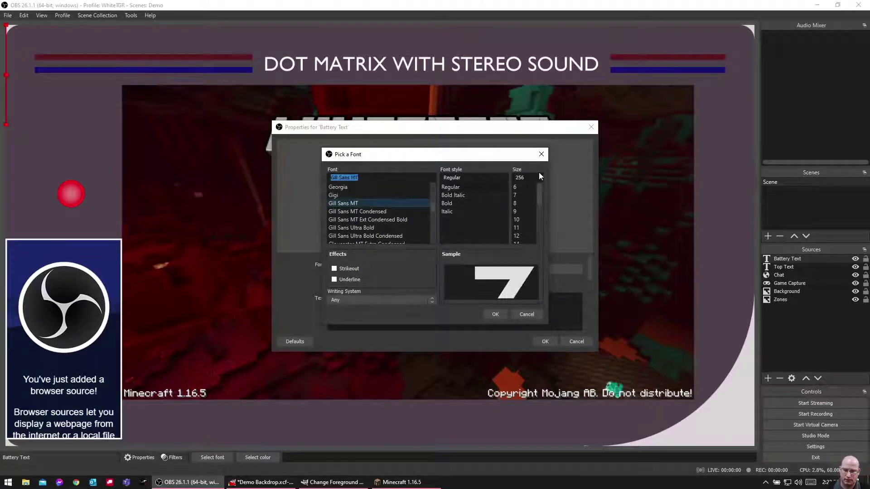
drag(538, 203, 537, 245)
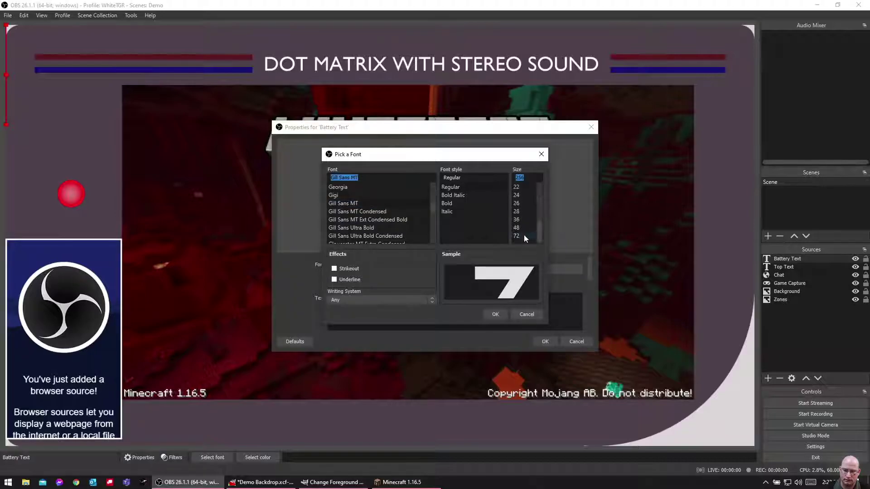
click(523, 236)
click(495, 316)
Make it uppercase reading 'battery' and place it just below the red dot
scroll(308, 278, down, 5)
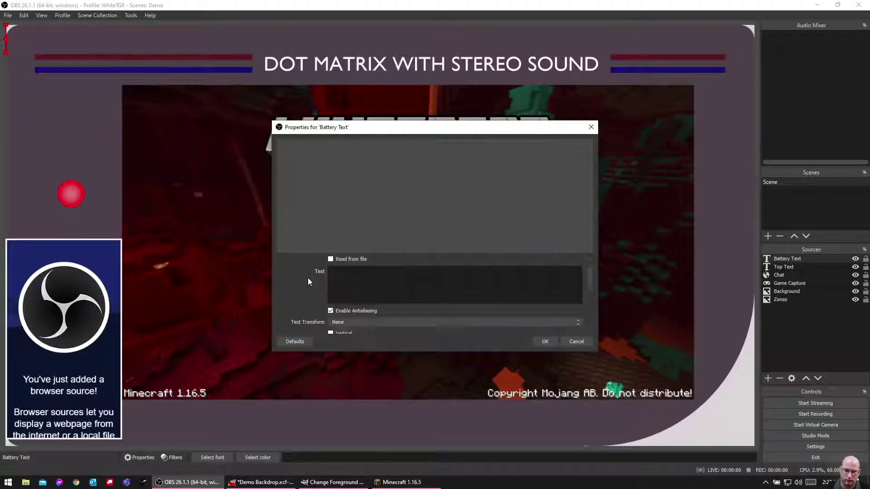
click(338, 267)
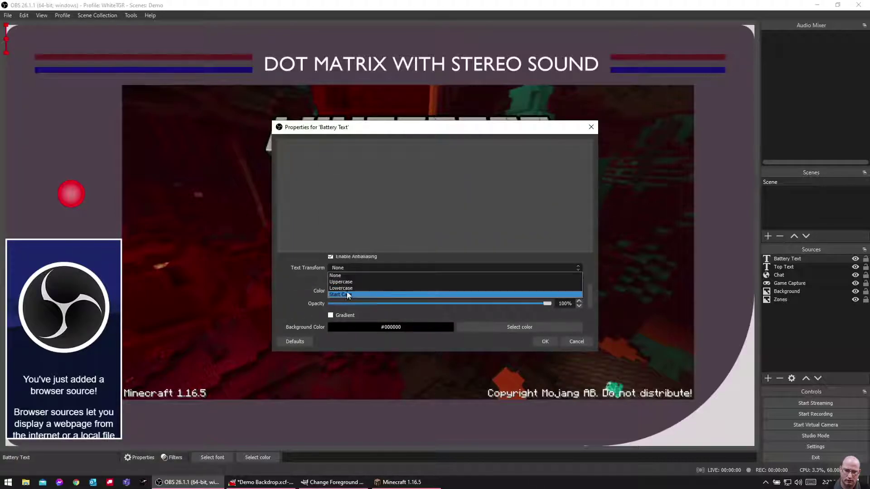
click(350, 282)
scroll(300, 292, up, 3)
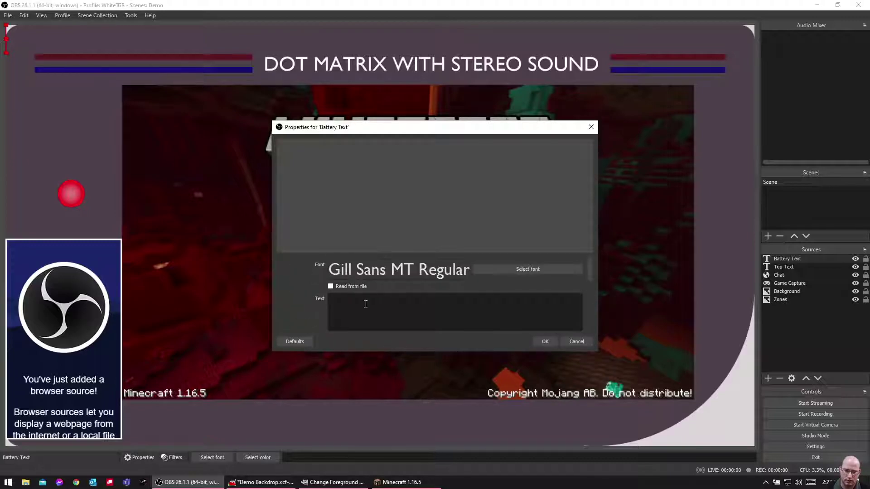
text(battery)
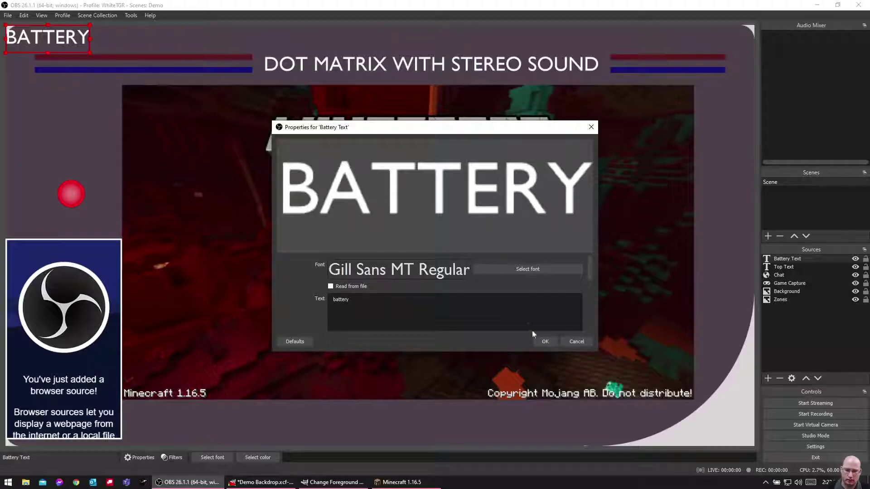
click(545, 342)
drag(47, 37, 72, 221)
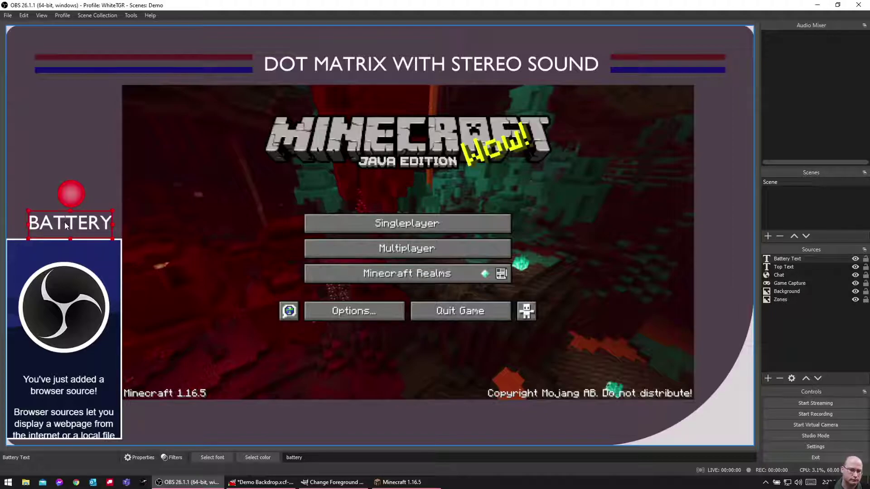
drag(64, 222, 61, 222)
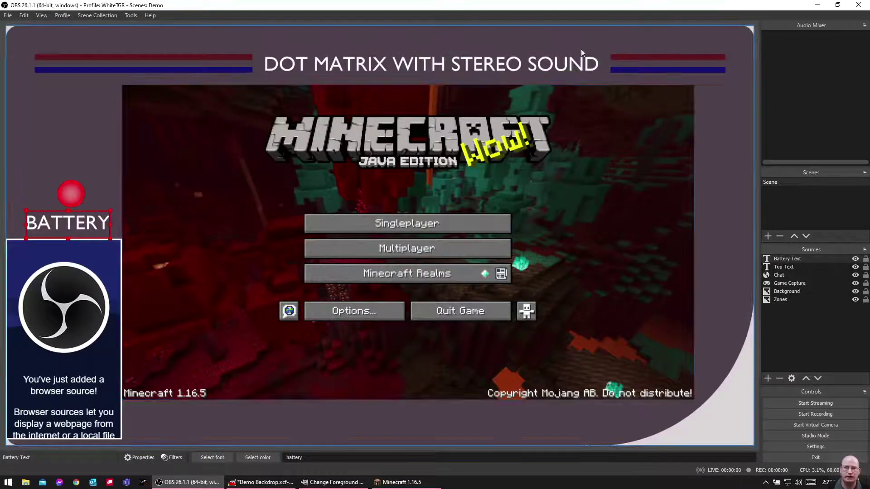
Change the Battery Text to read 'chat', centred under the red dot
click(4, 61)
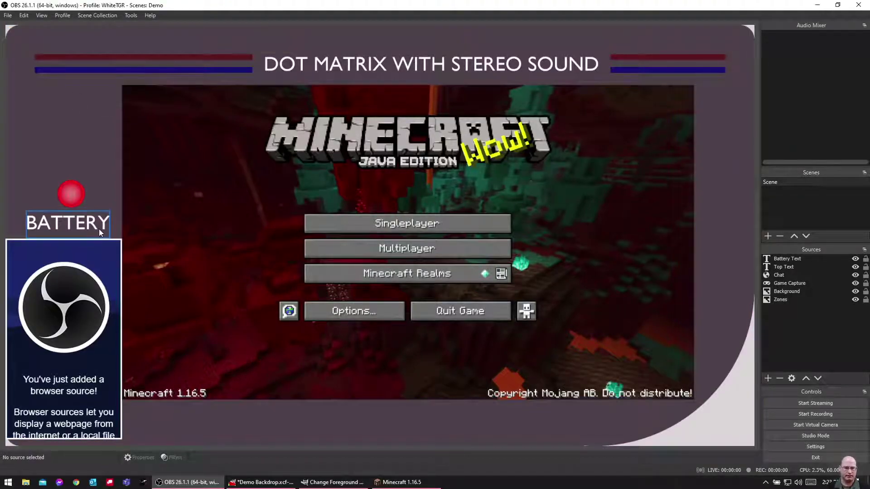
click(786, 259)
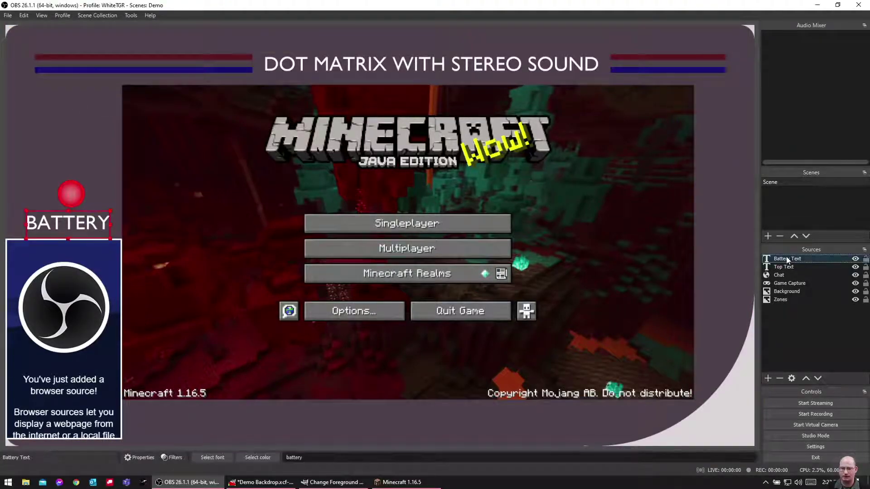
double_click(786, 258)
drag(382, 295, 283, 299)
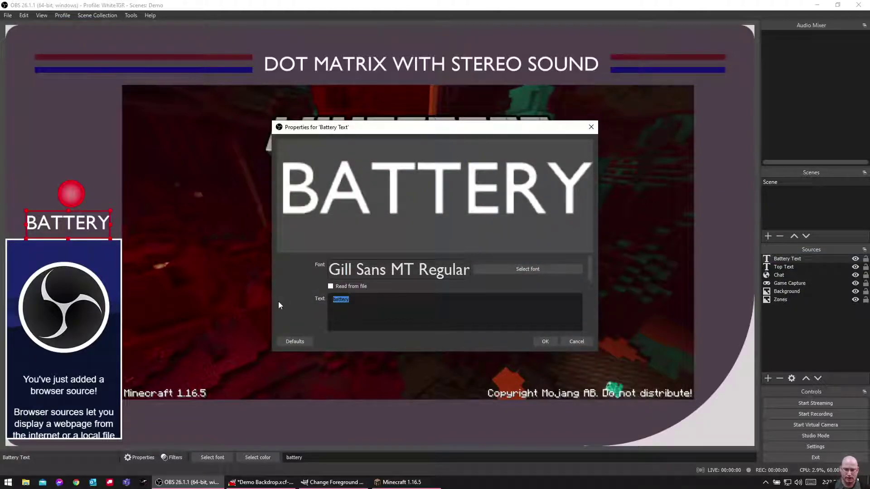
text(chat)
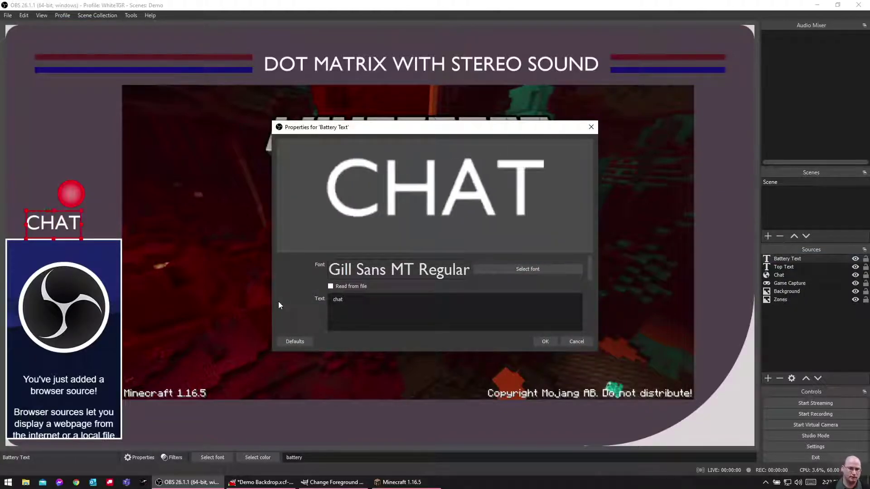
drag(62, 223, 72, 223)
click(545, 342)
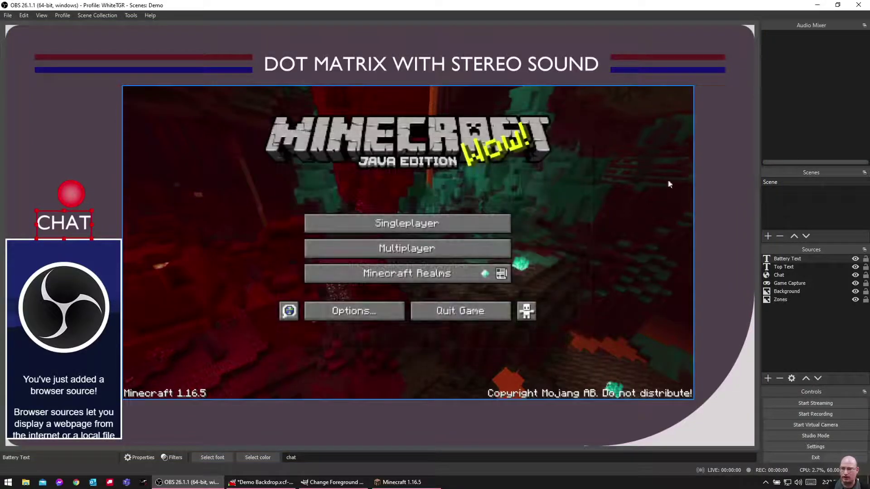
Replace the top label text with 'about my stream information'
double_click(779, 268)
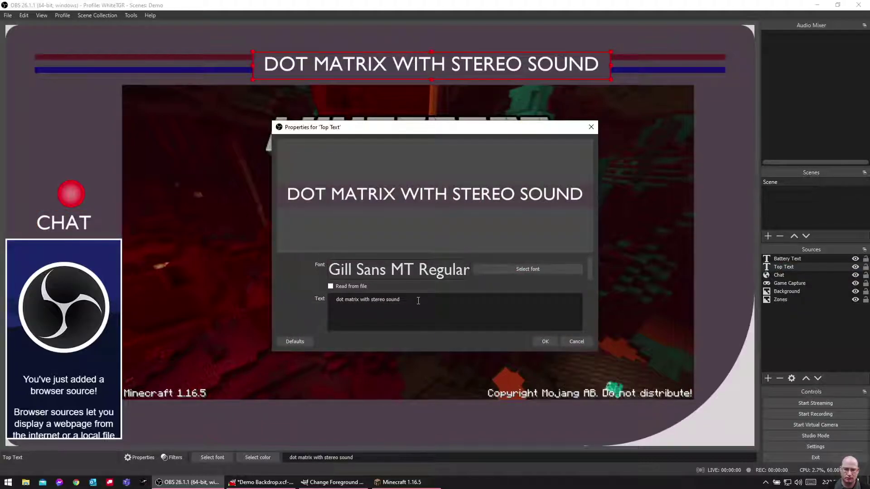
drag(418, 300, 311, 291)
key(BackSpace)
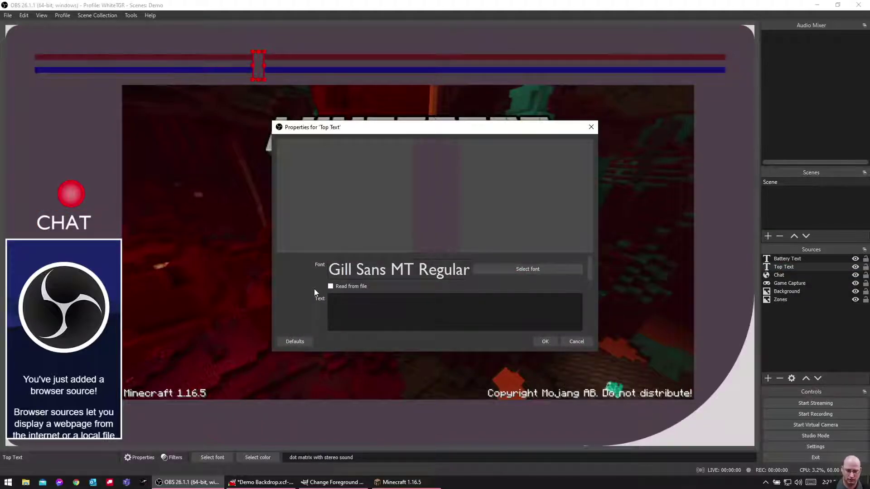
text(about my )
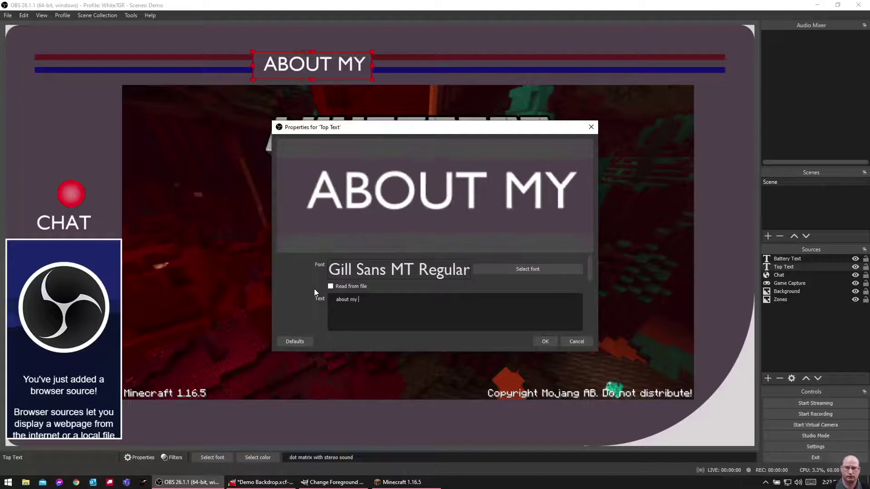
text(stream information)
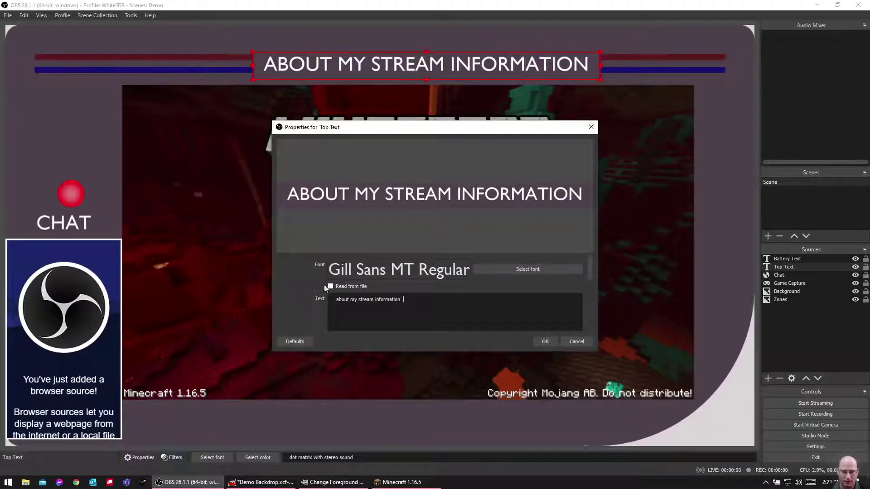
click(544, 342)
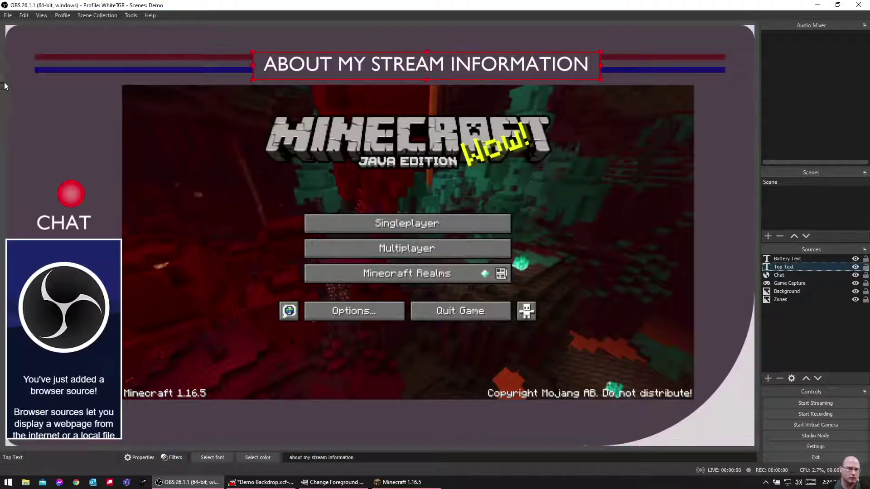
click(194, 85)
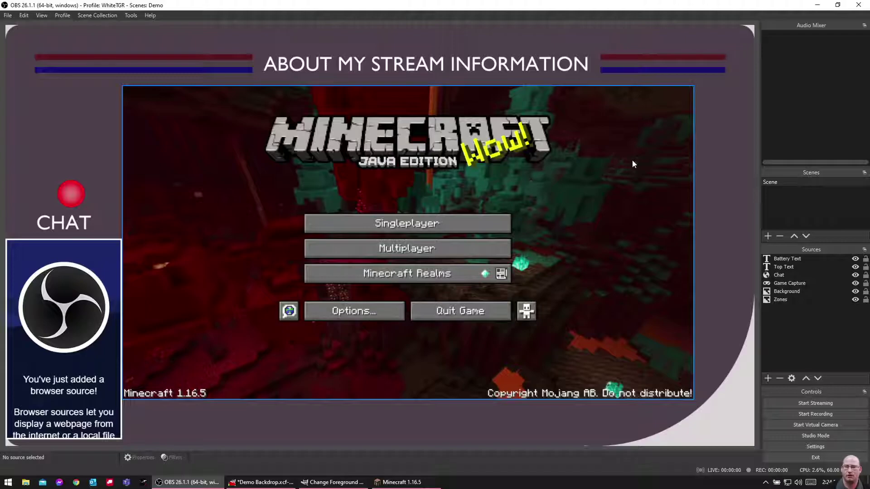